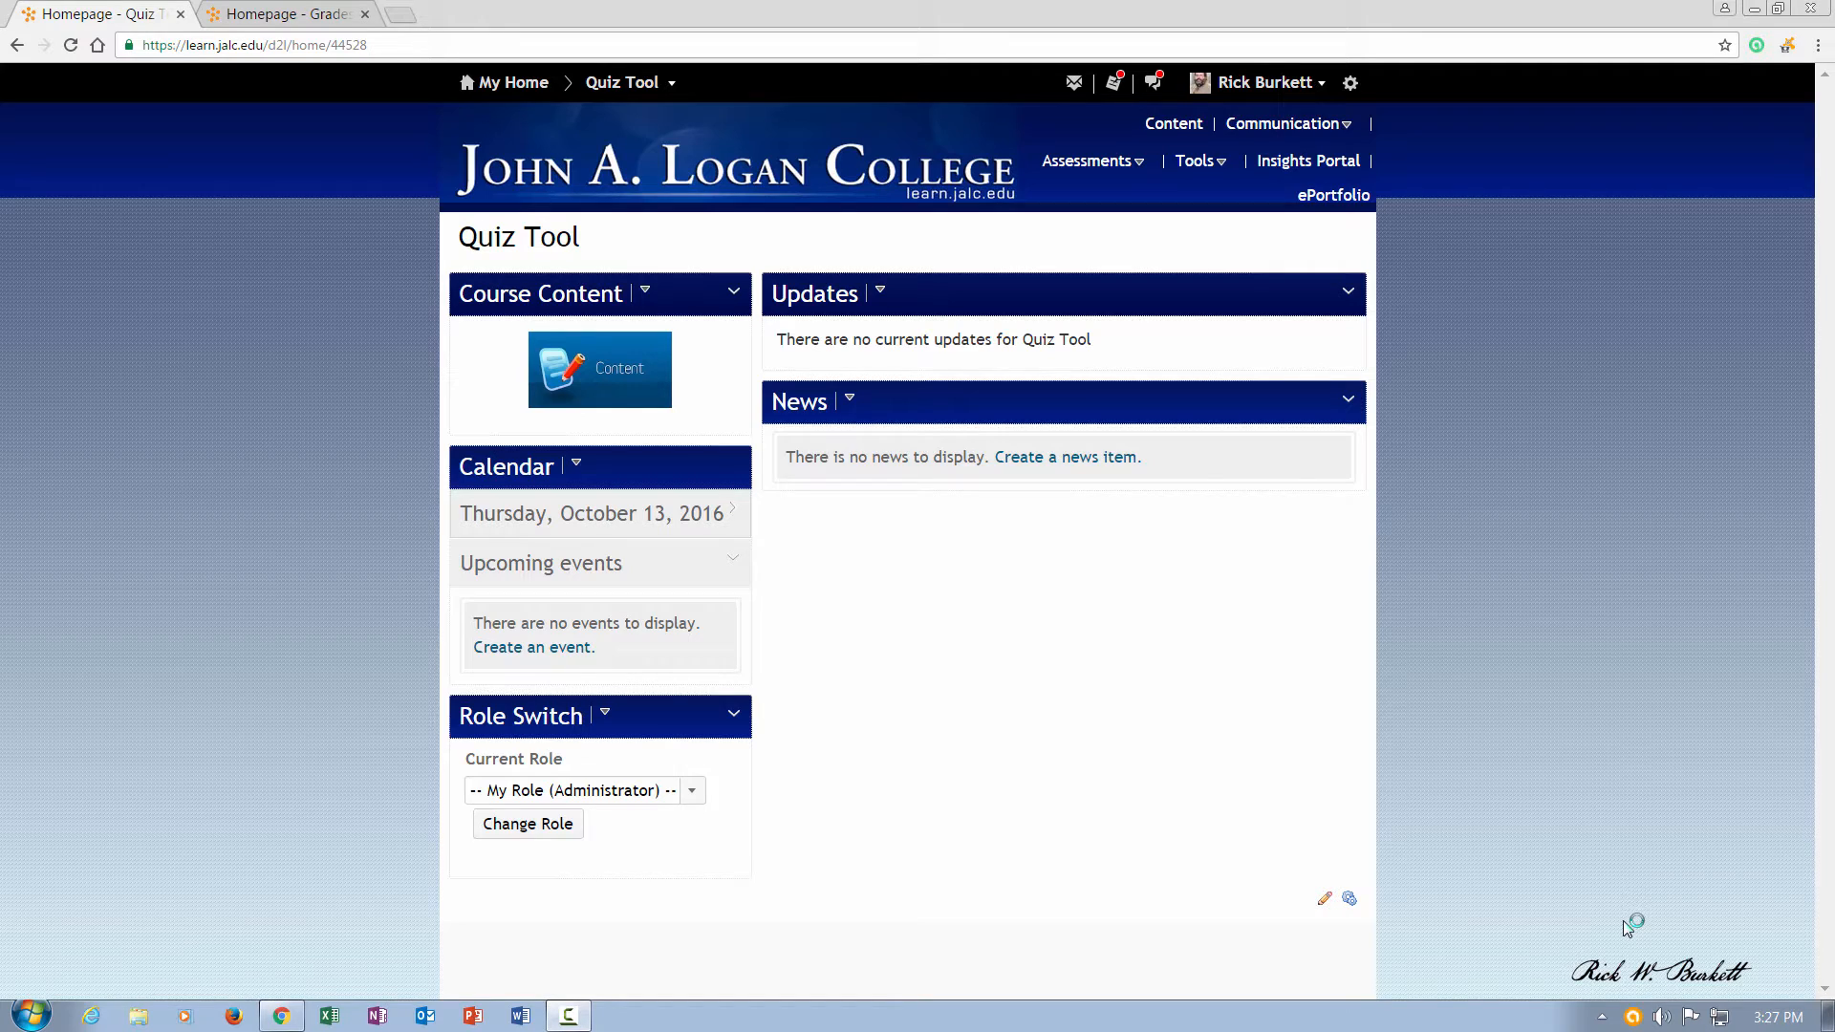
# Step: Create a new quiz in the Quiz Tool course and name it "Chapter 10 Quiz"
pyautogui.click(1129, 162)
pyautogui.click(1084, 252)
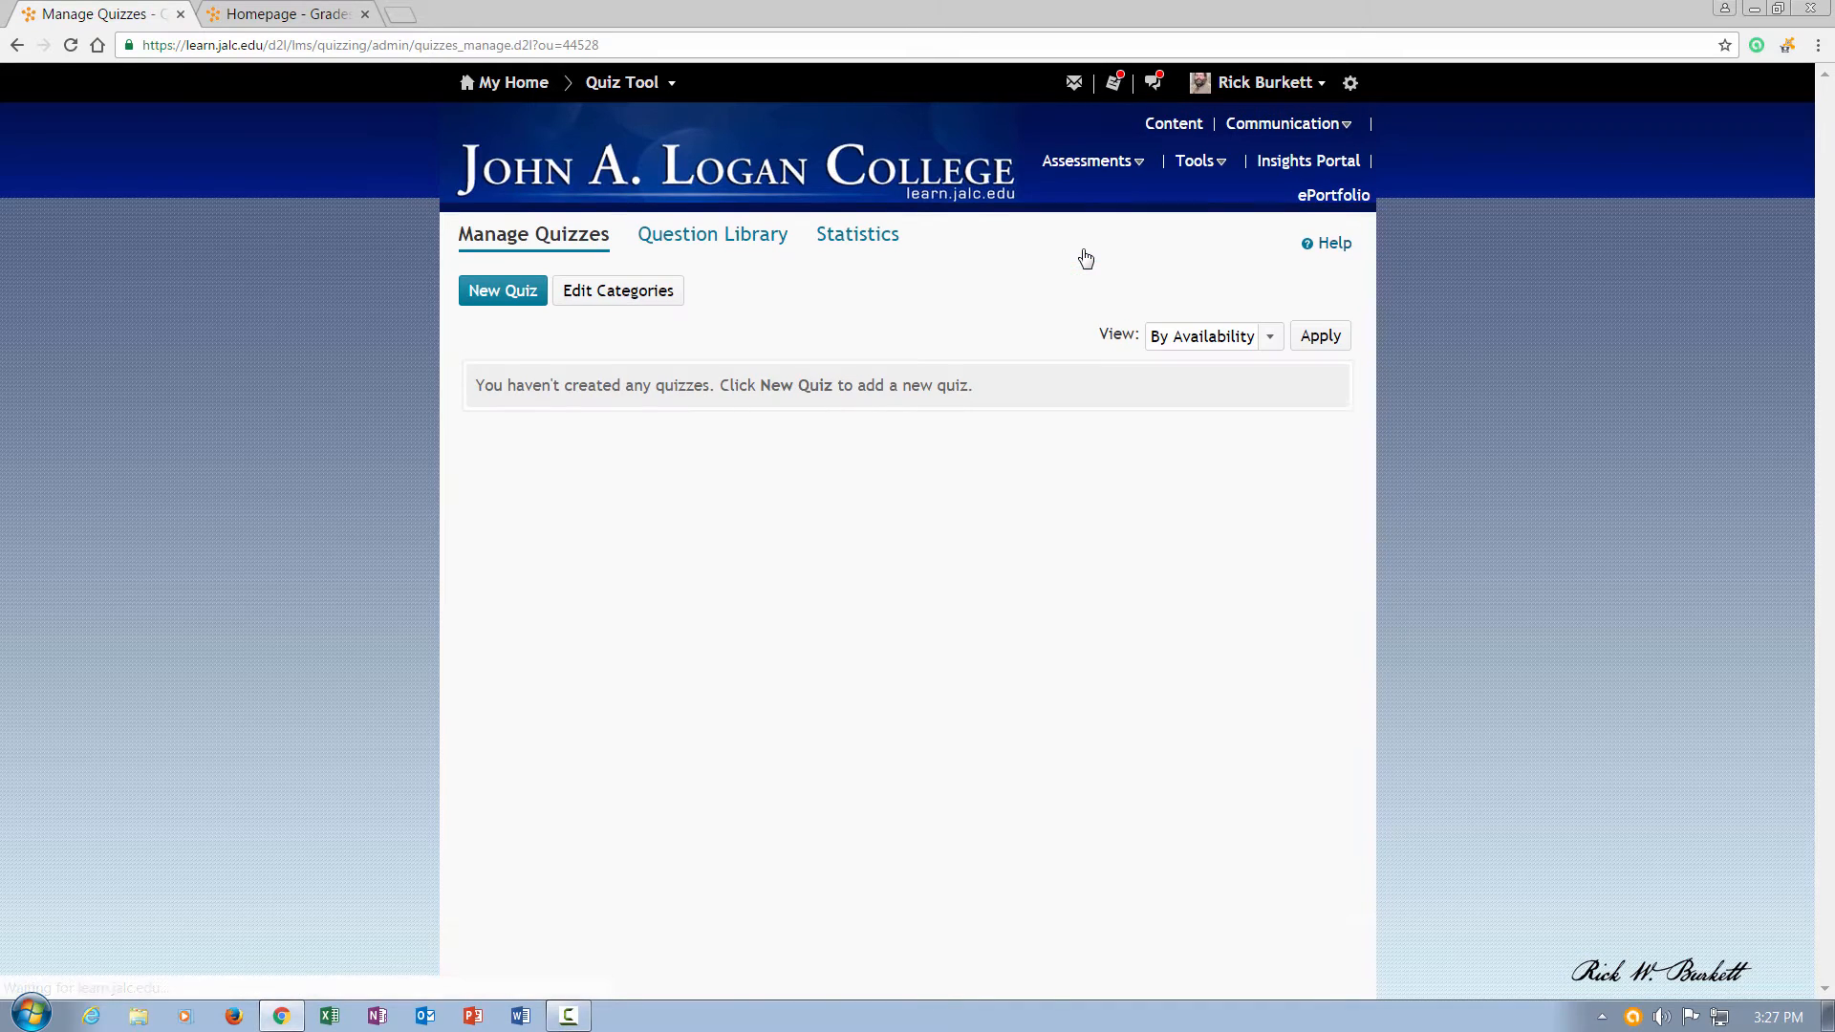
pyautogui.click(505, 296)
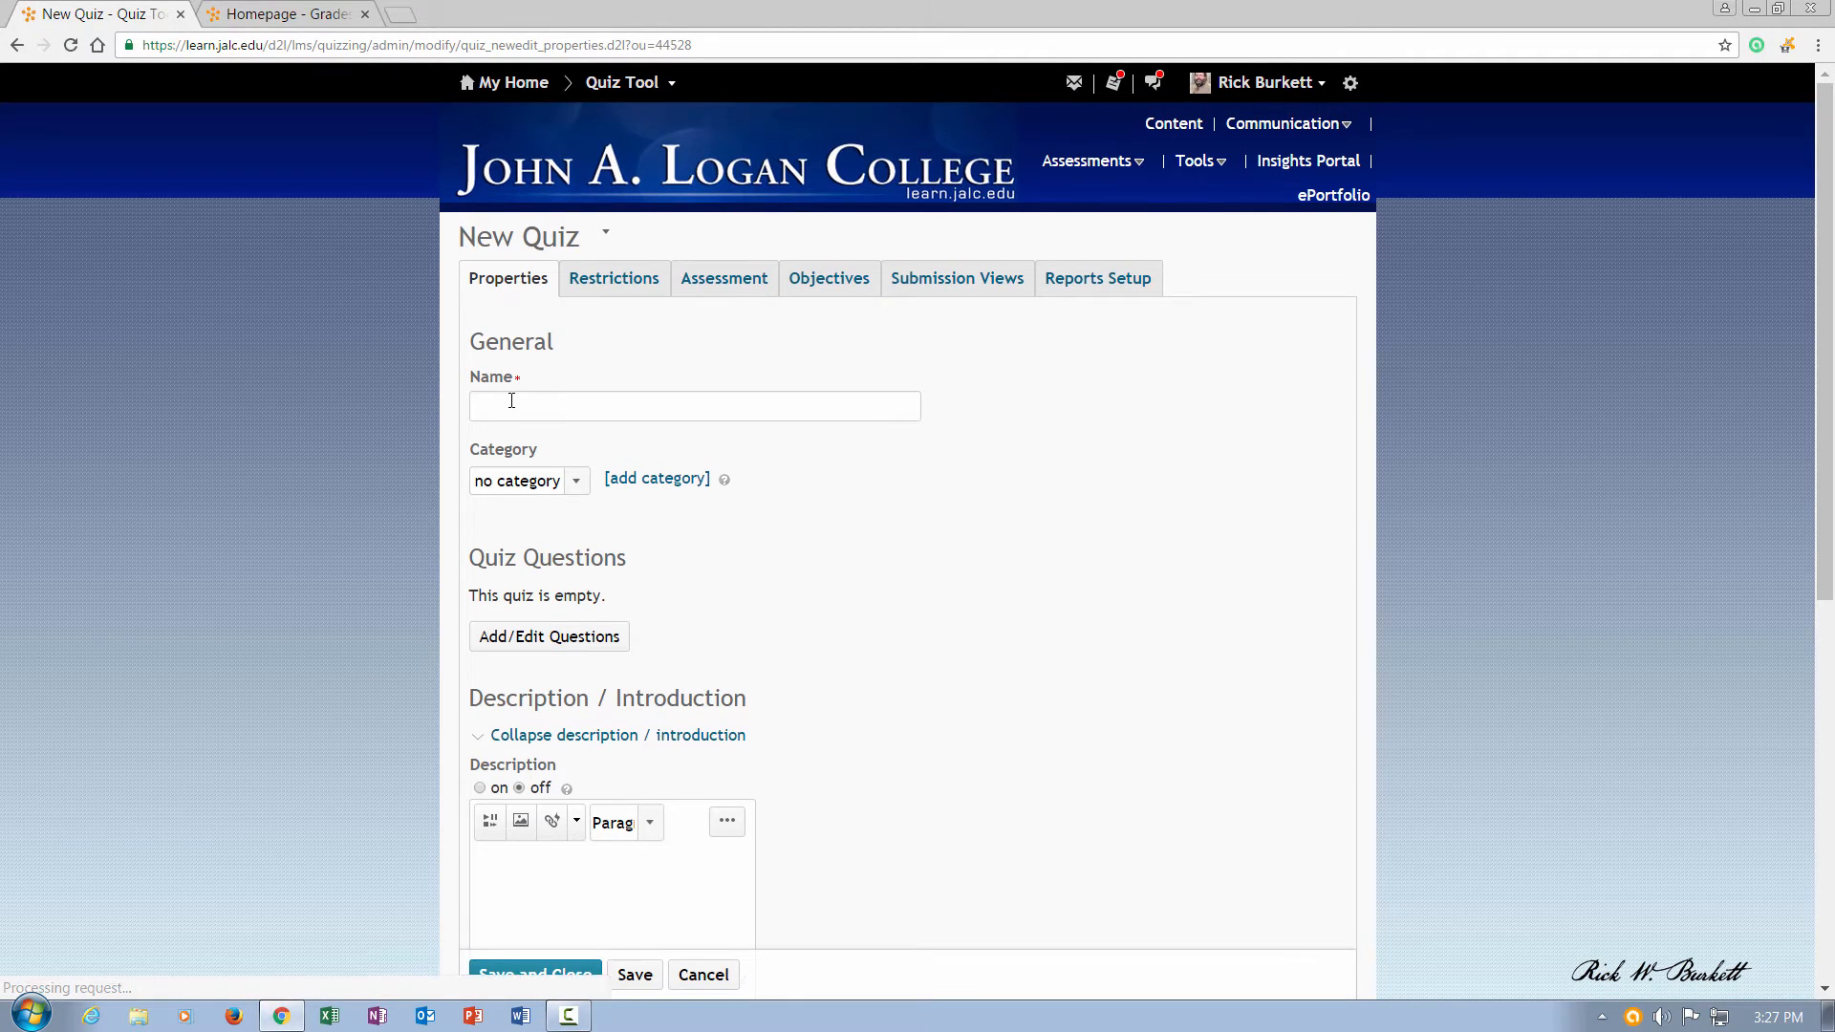
pyautogui.click(512, 402)
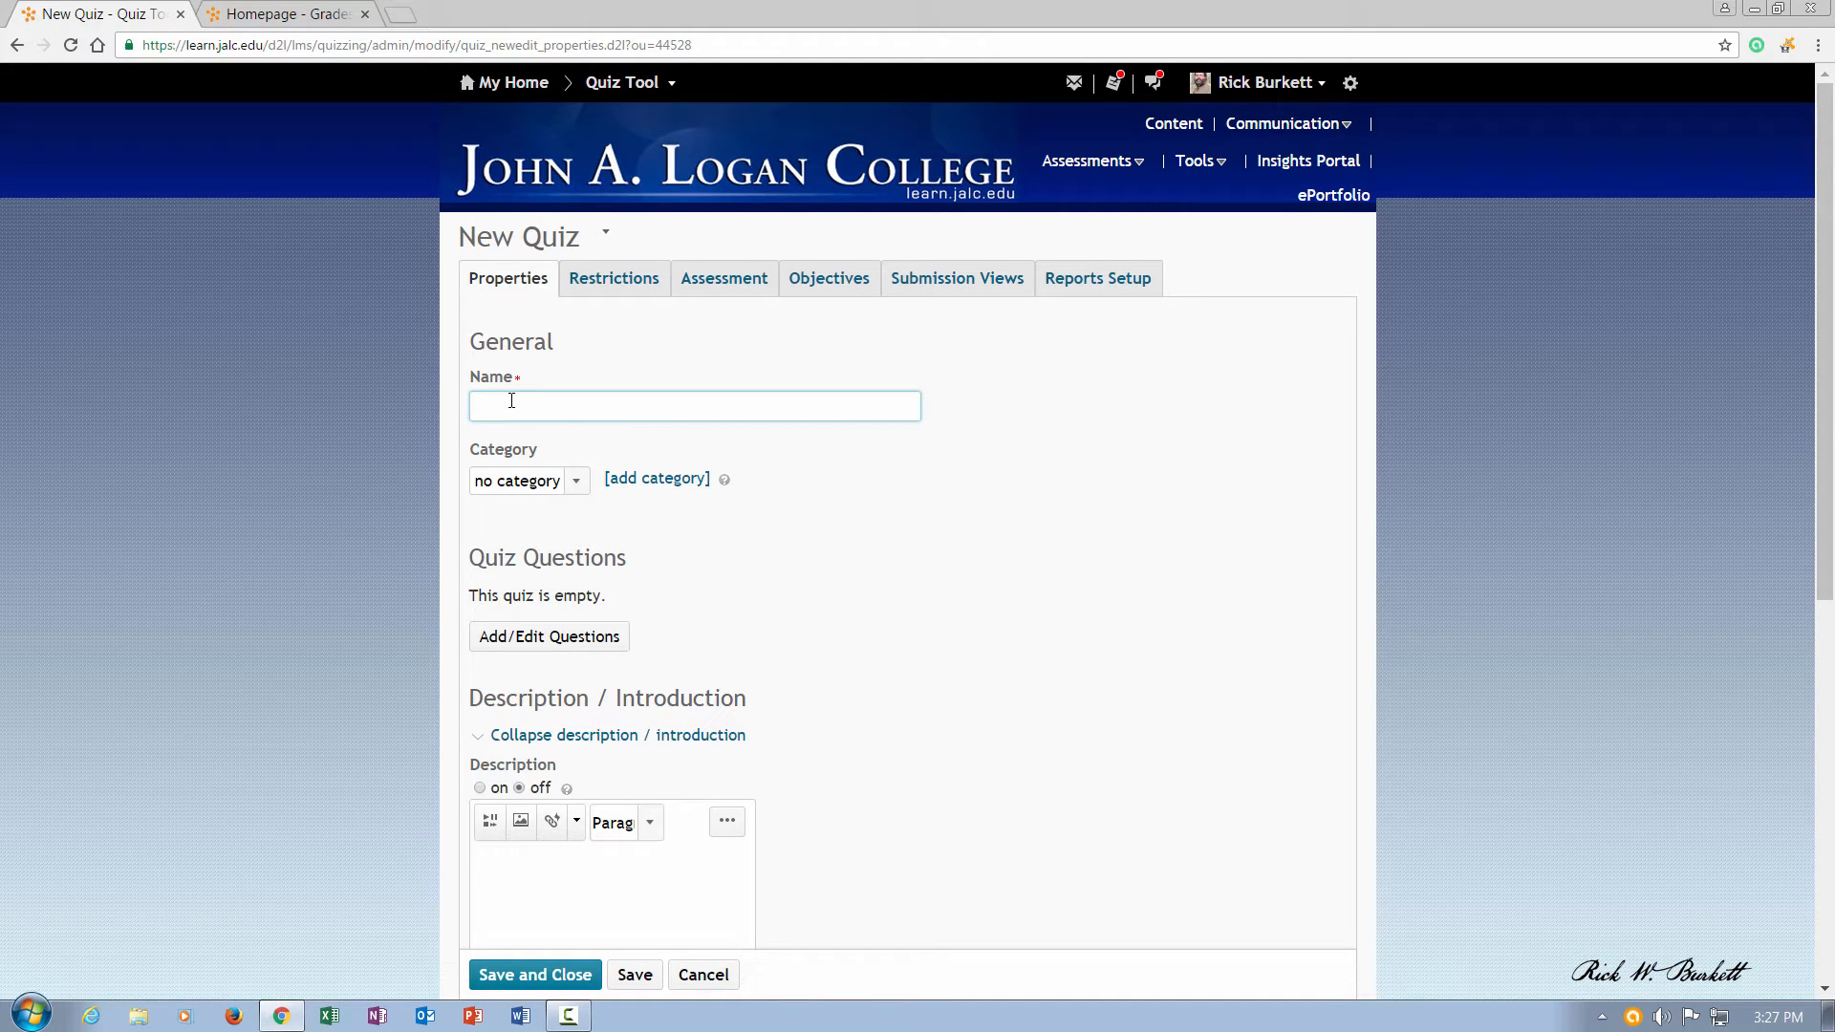
pyautogui.write('Chapter 10 Quiz')
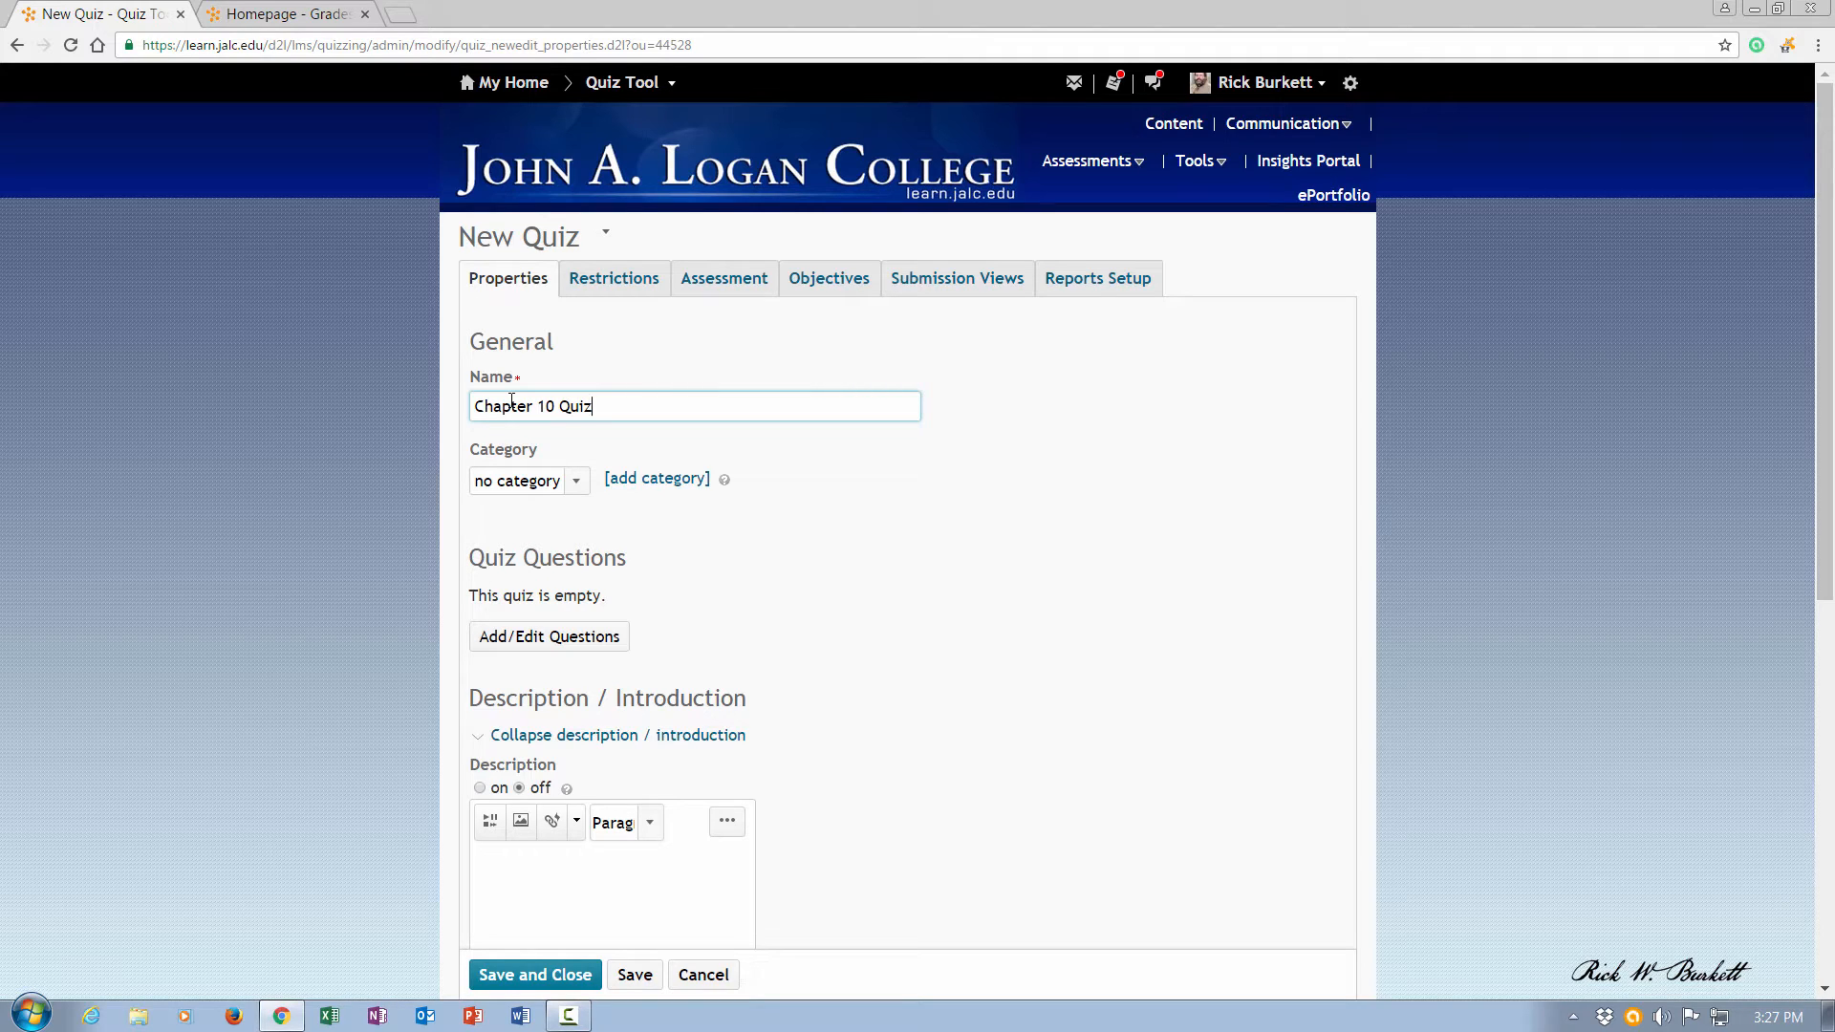
pyautogui.moveTo(594, 406); pyautogui.dragTo(453, 397)
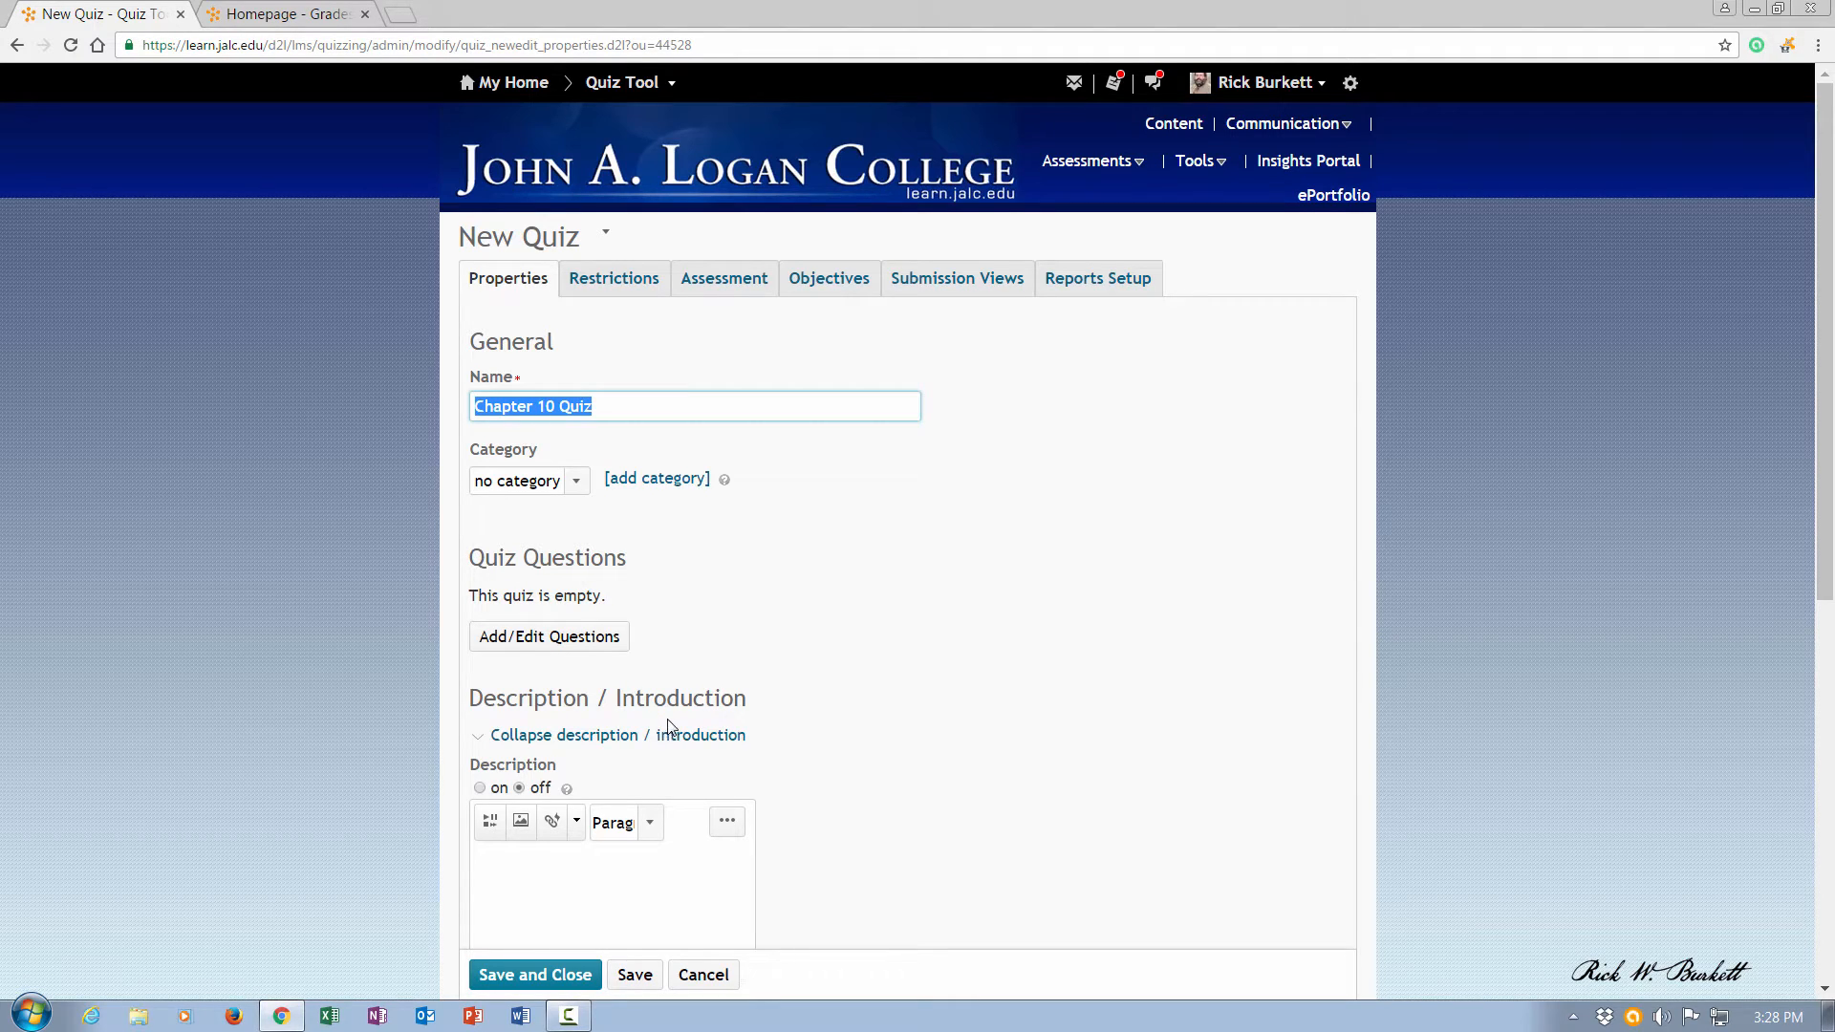
# Step: Turn on the quiz description and enter "Description goes here." as its text
pyautogui.moveTo(1825, 519); pyautogui.dragTo(1822, 728)
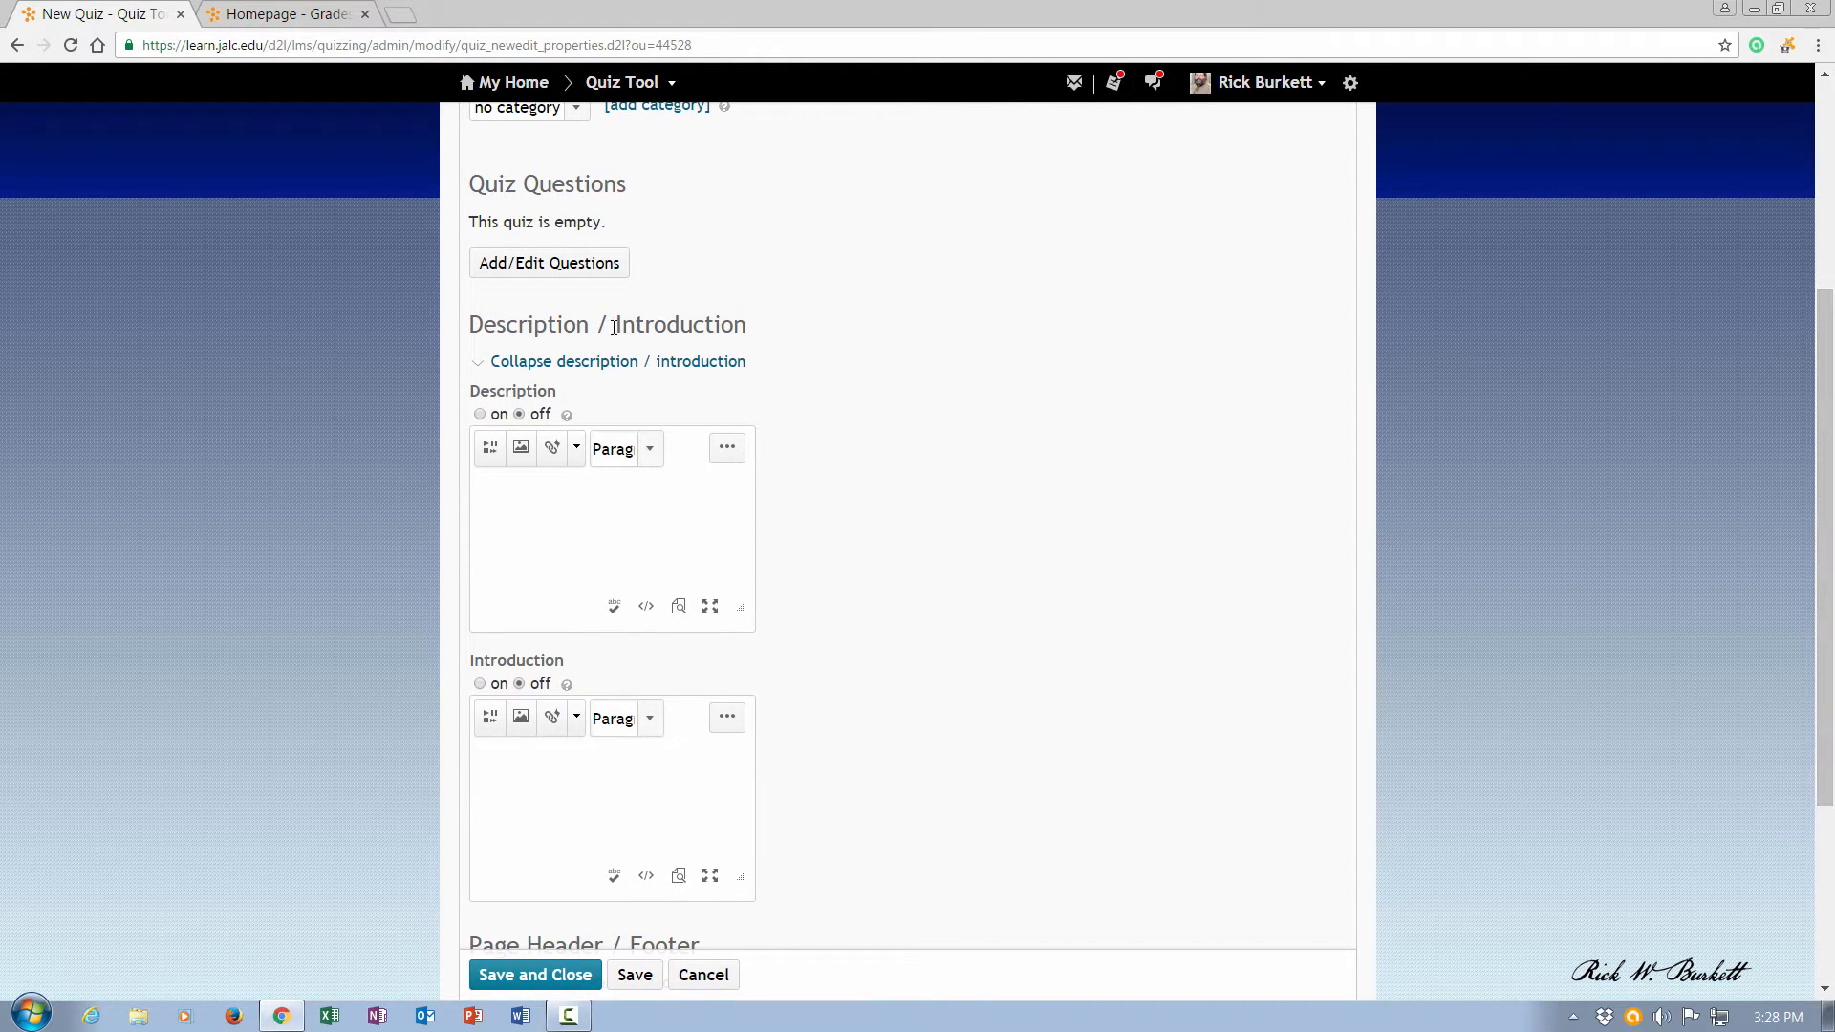
pyautogui.scroll(2, 496, 621)
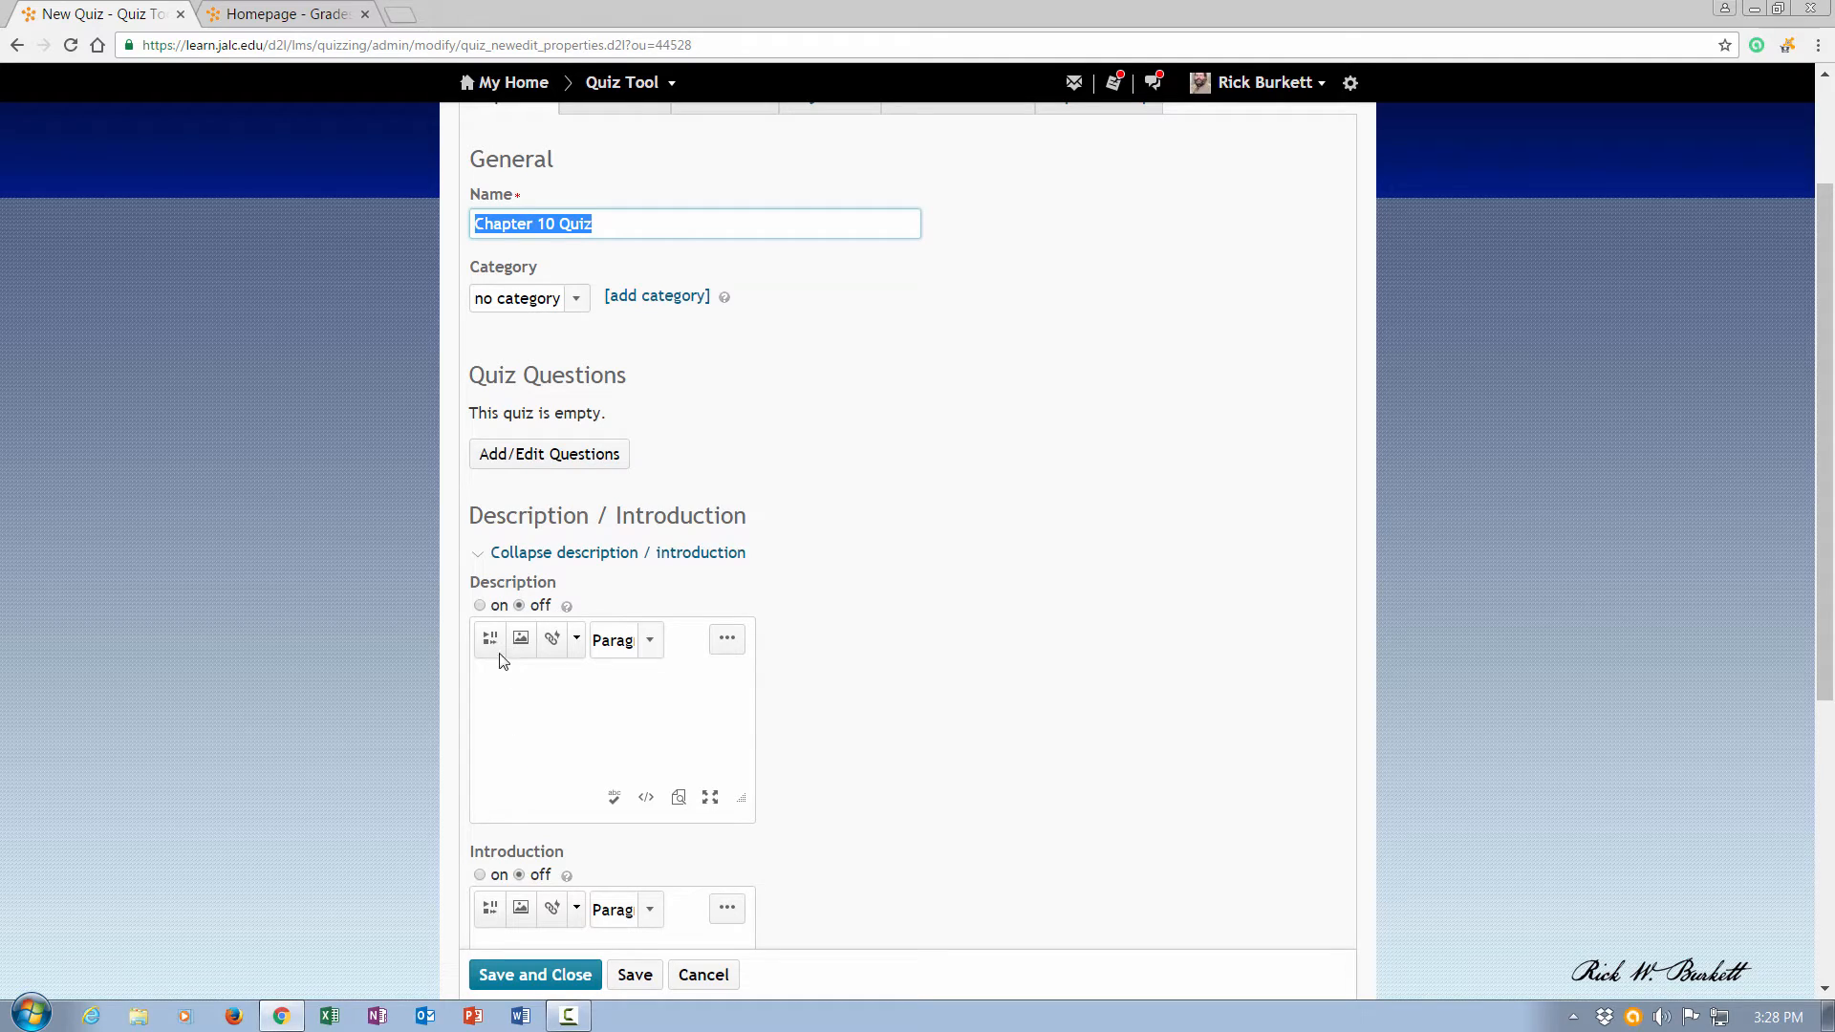
pyautogui.click(480, 606)
pyautogui.click(480, 606)
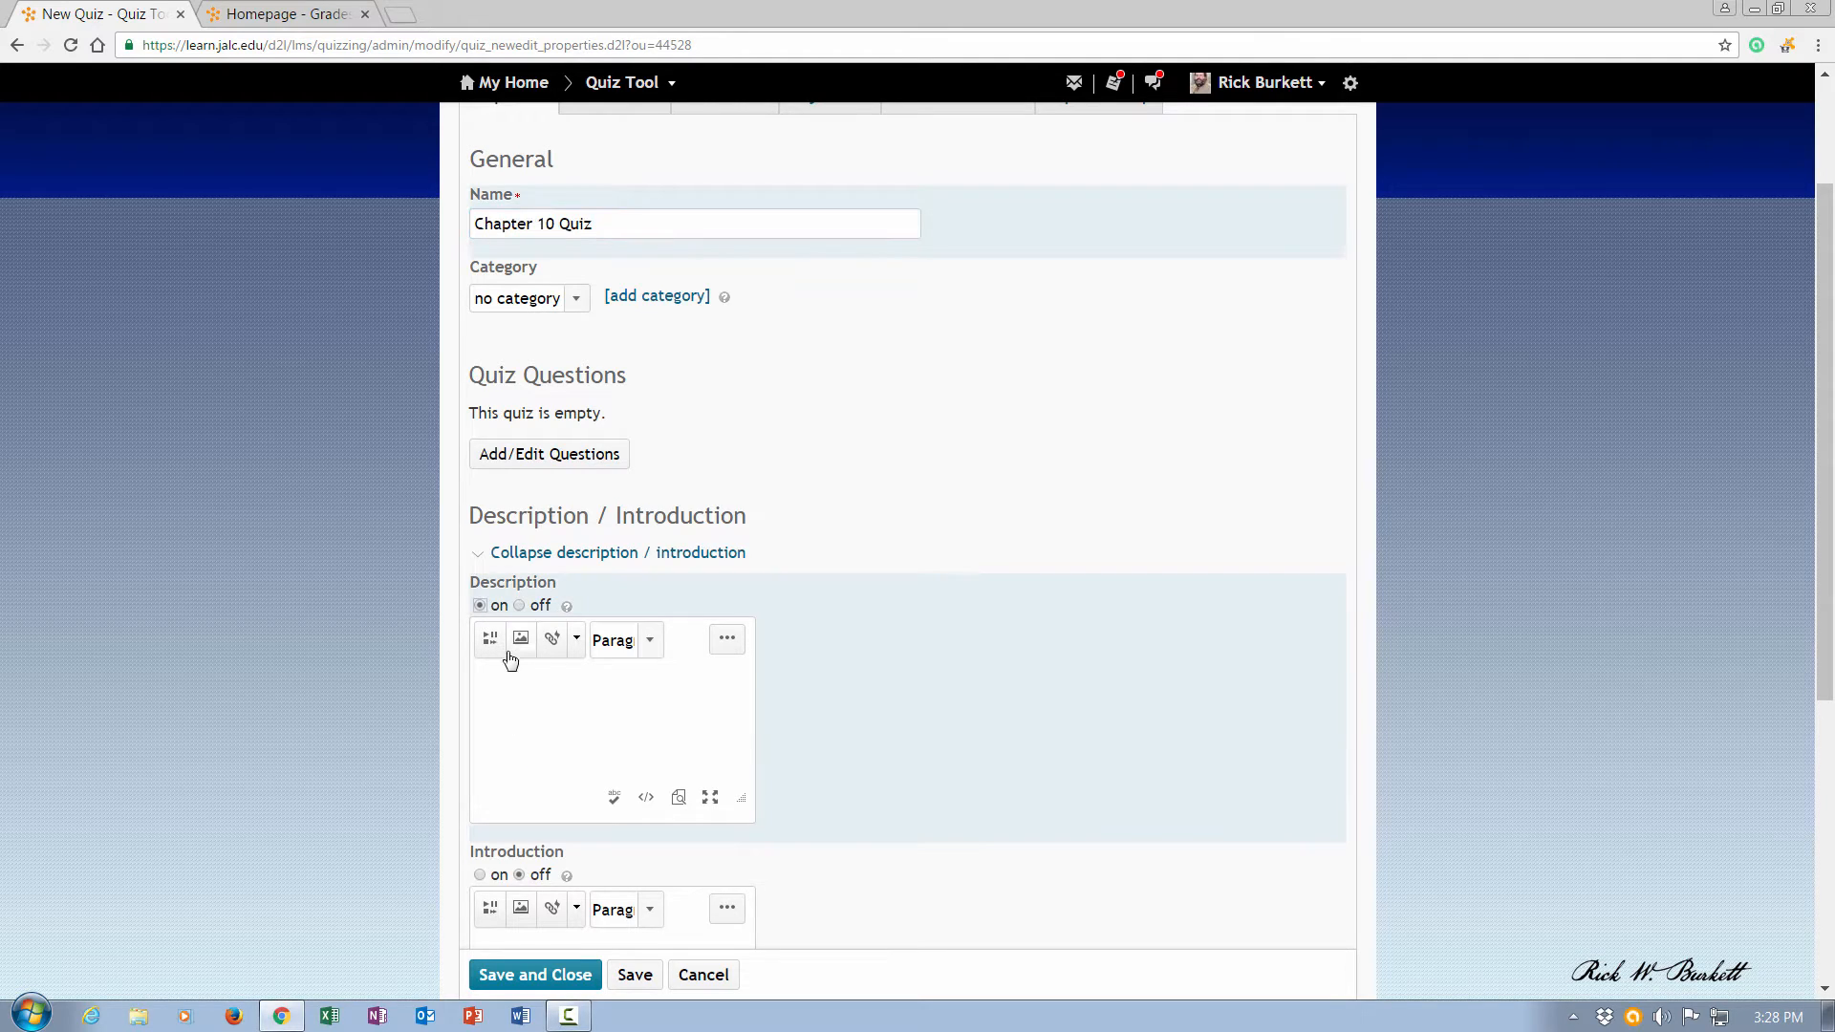
pyautogui.click(508, 682)
pyautogui.write('Desc')
pyautogui.write('ripti')
pyautogui.write('om')
pyautogui.press('BackSpace')
pyautogui.press('BackSpace')
pyautogui.write('n goes here.')
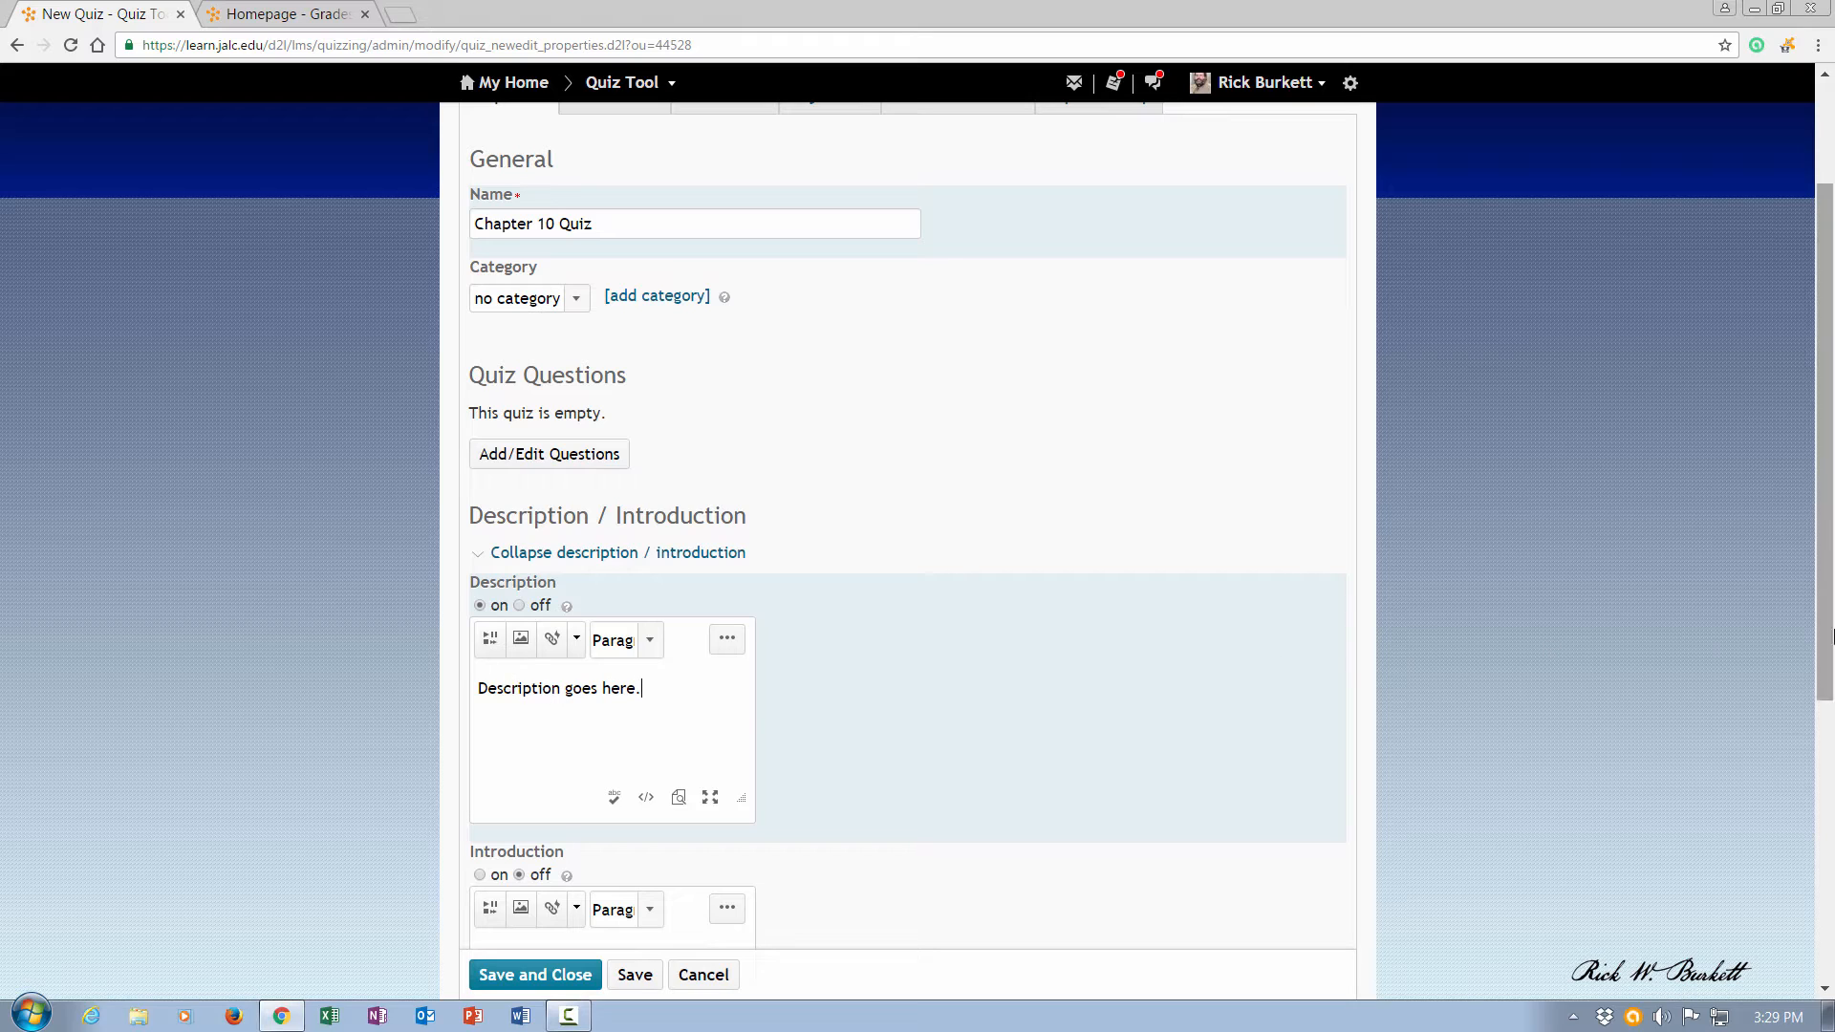
# Step: Enable the "Disable right click" option in the optional advanced properties and save the quiz
pyautogui.moveTo(1824, 659); pyautogui.dragTo(1785, 939)
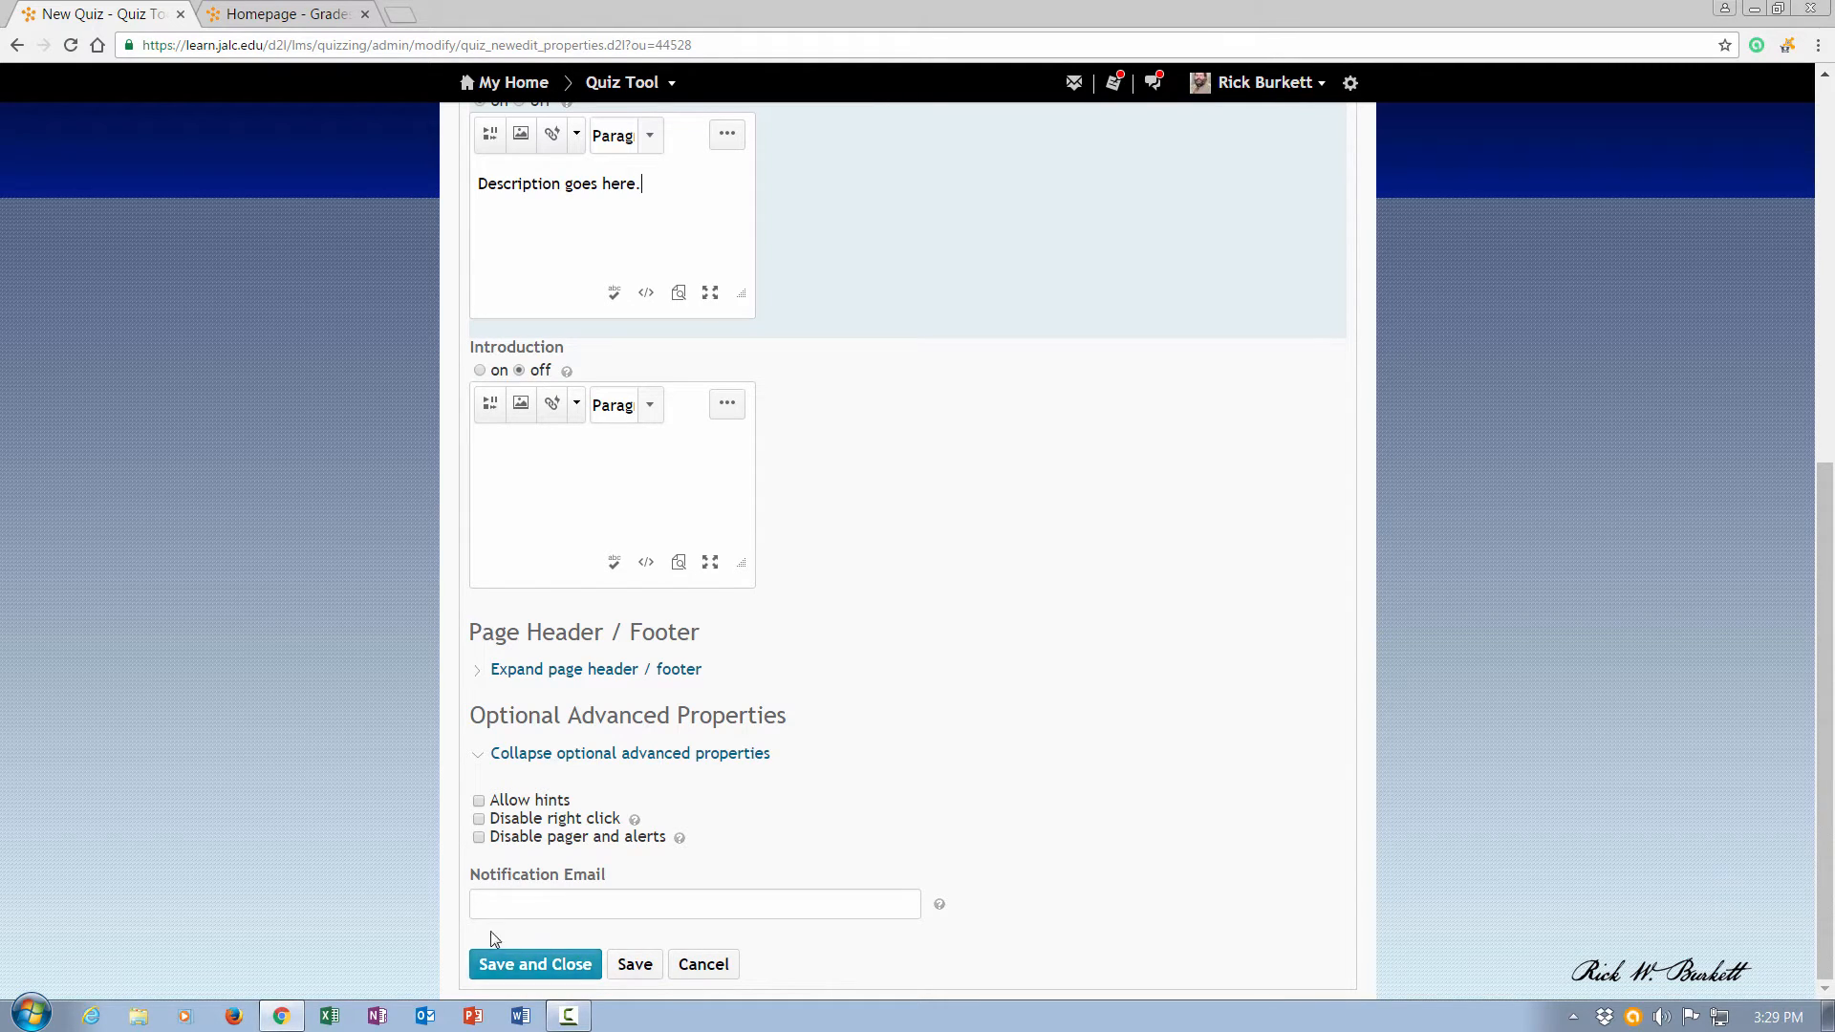
pyautogui.click(479, 819)
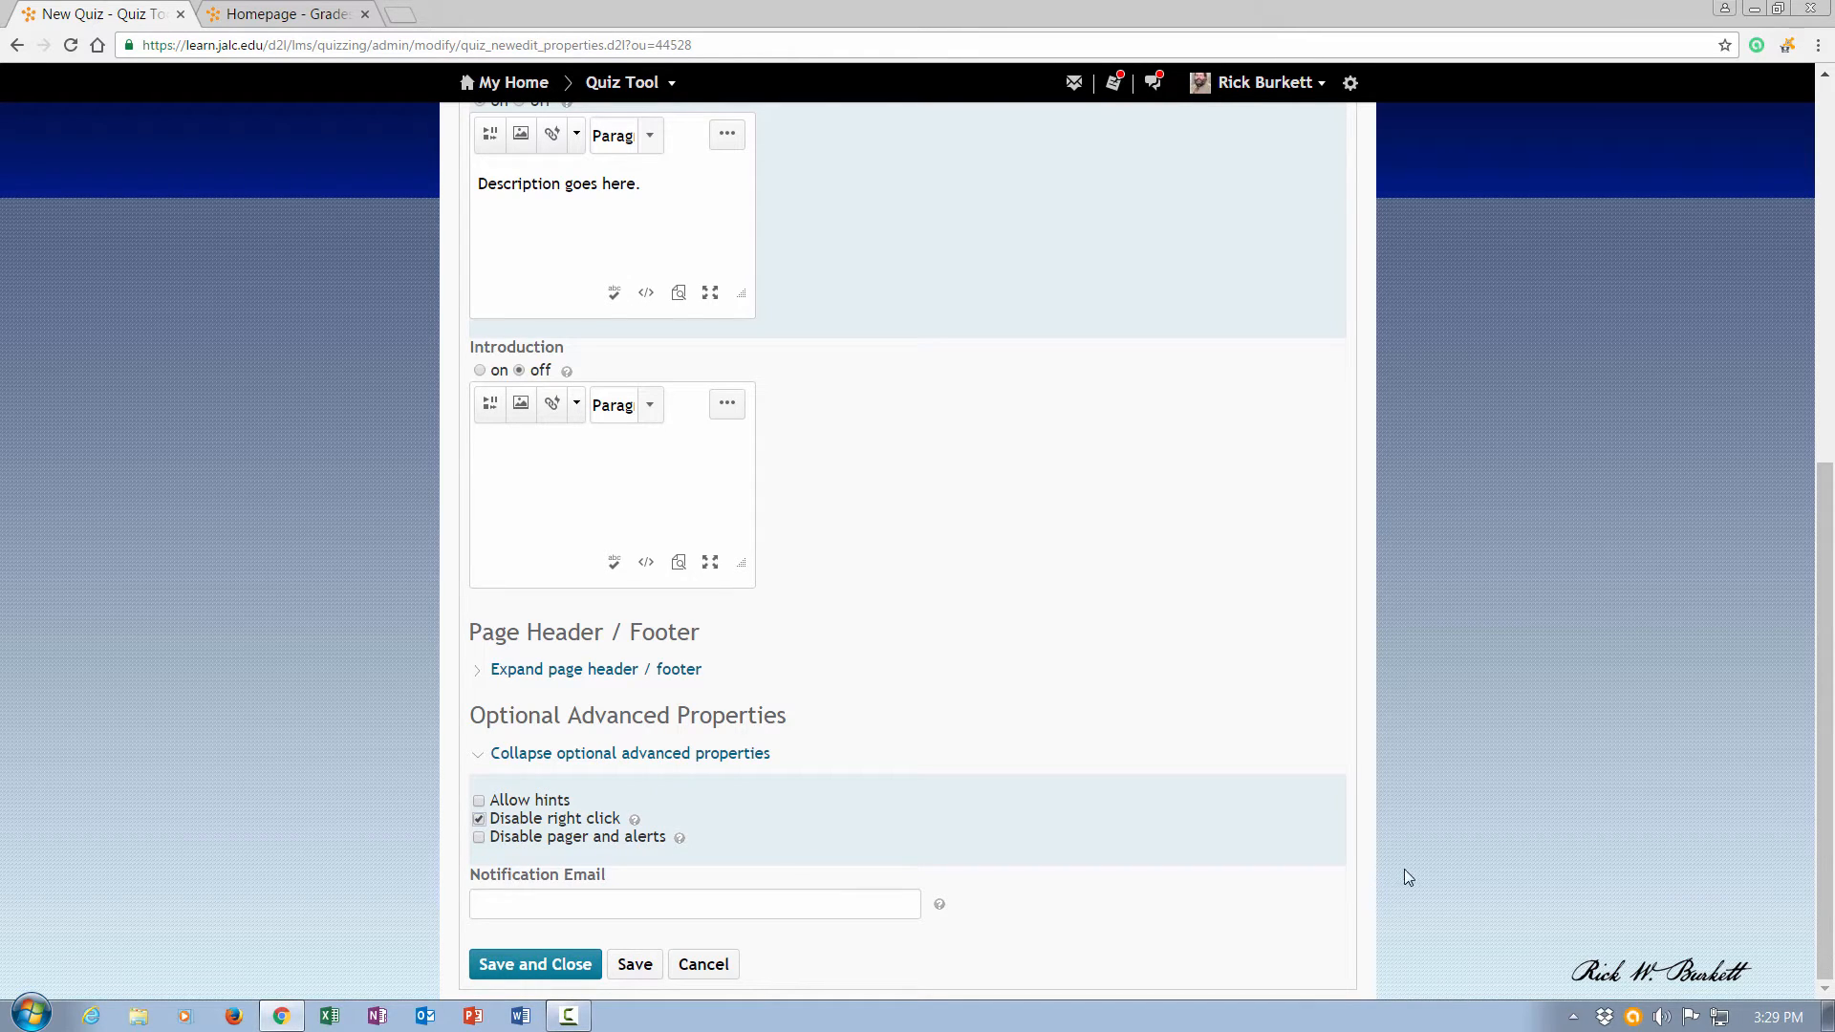
pyautogui.click(1811, 755)
pyautogui.scroll(1, 481, 839)
pyautogui.moveTo(1824, 812); pyautogui.dragTo(1831, 899)
pyautogui.moveTo(1824, 861); pyautogui.dragTo(1805, 444)
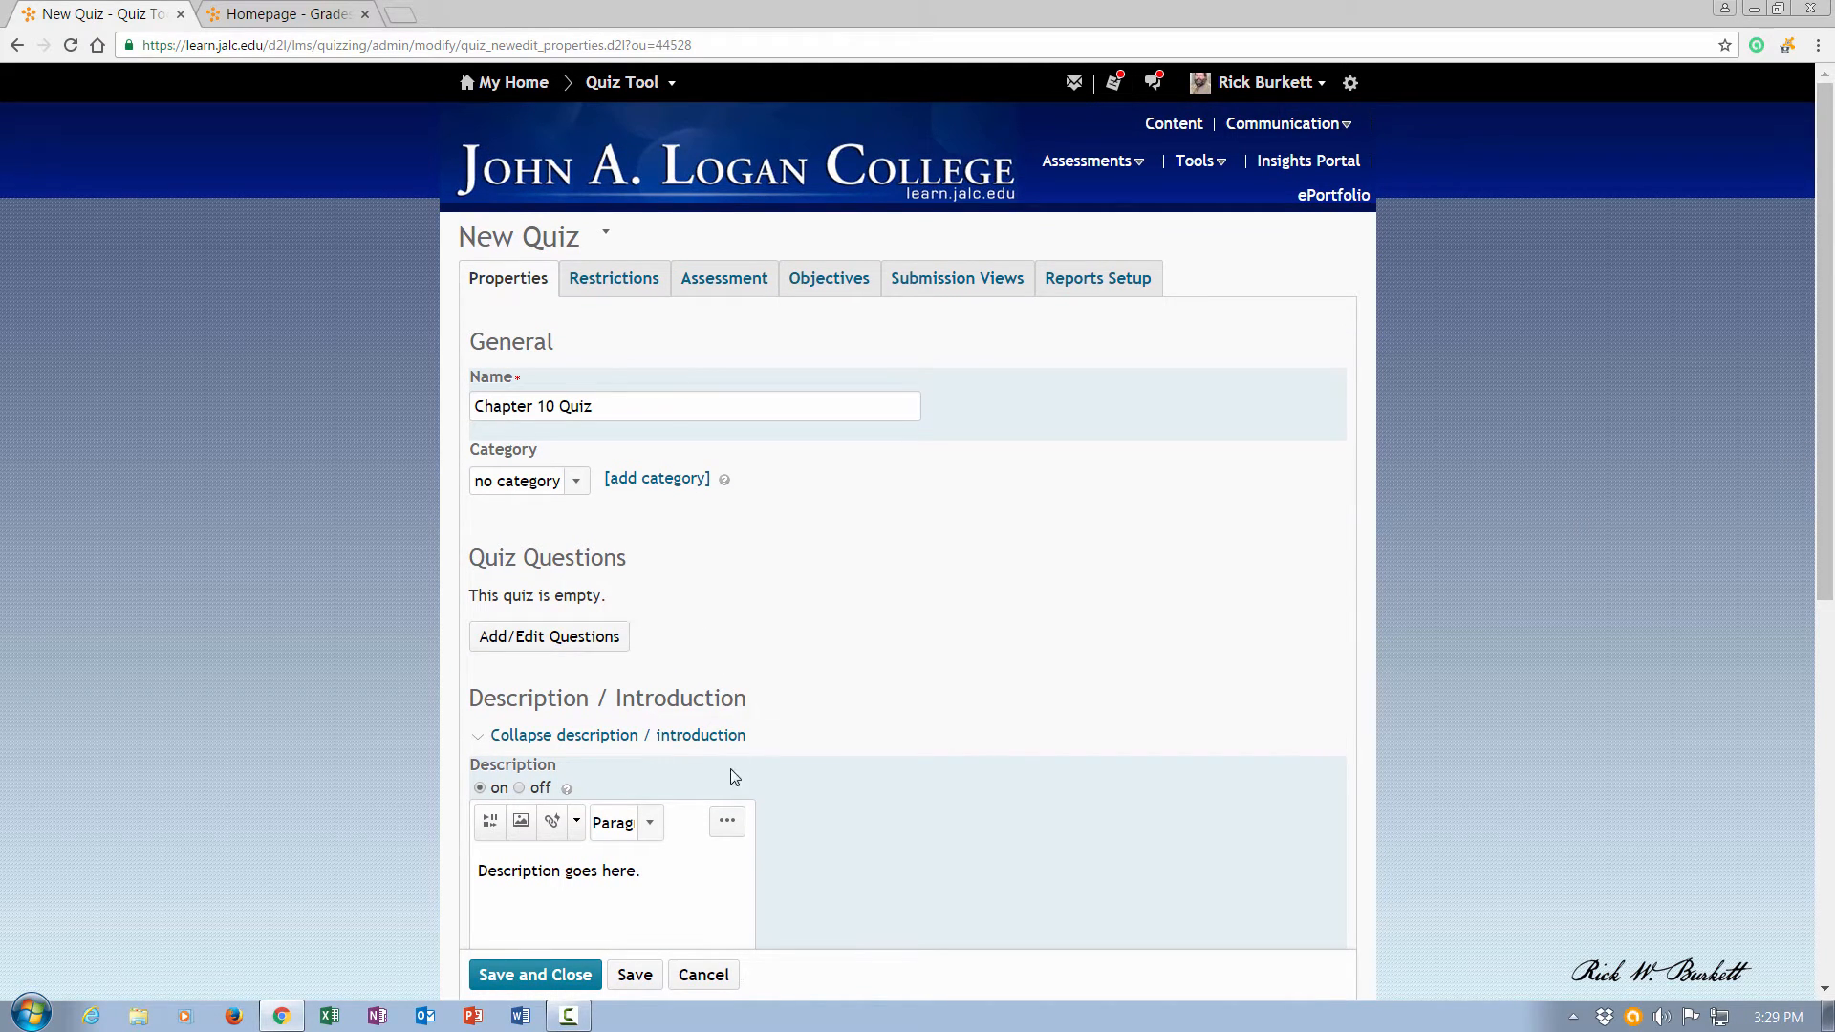
pyautogui.click(633, 977)
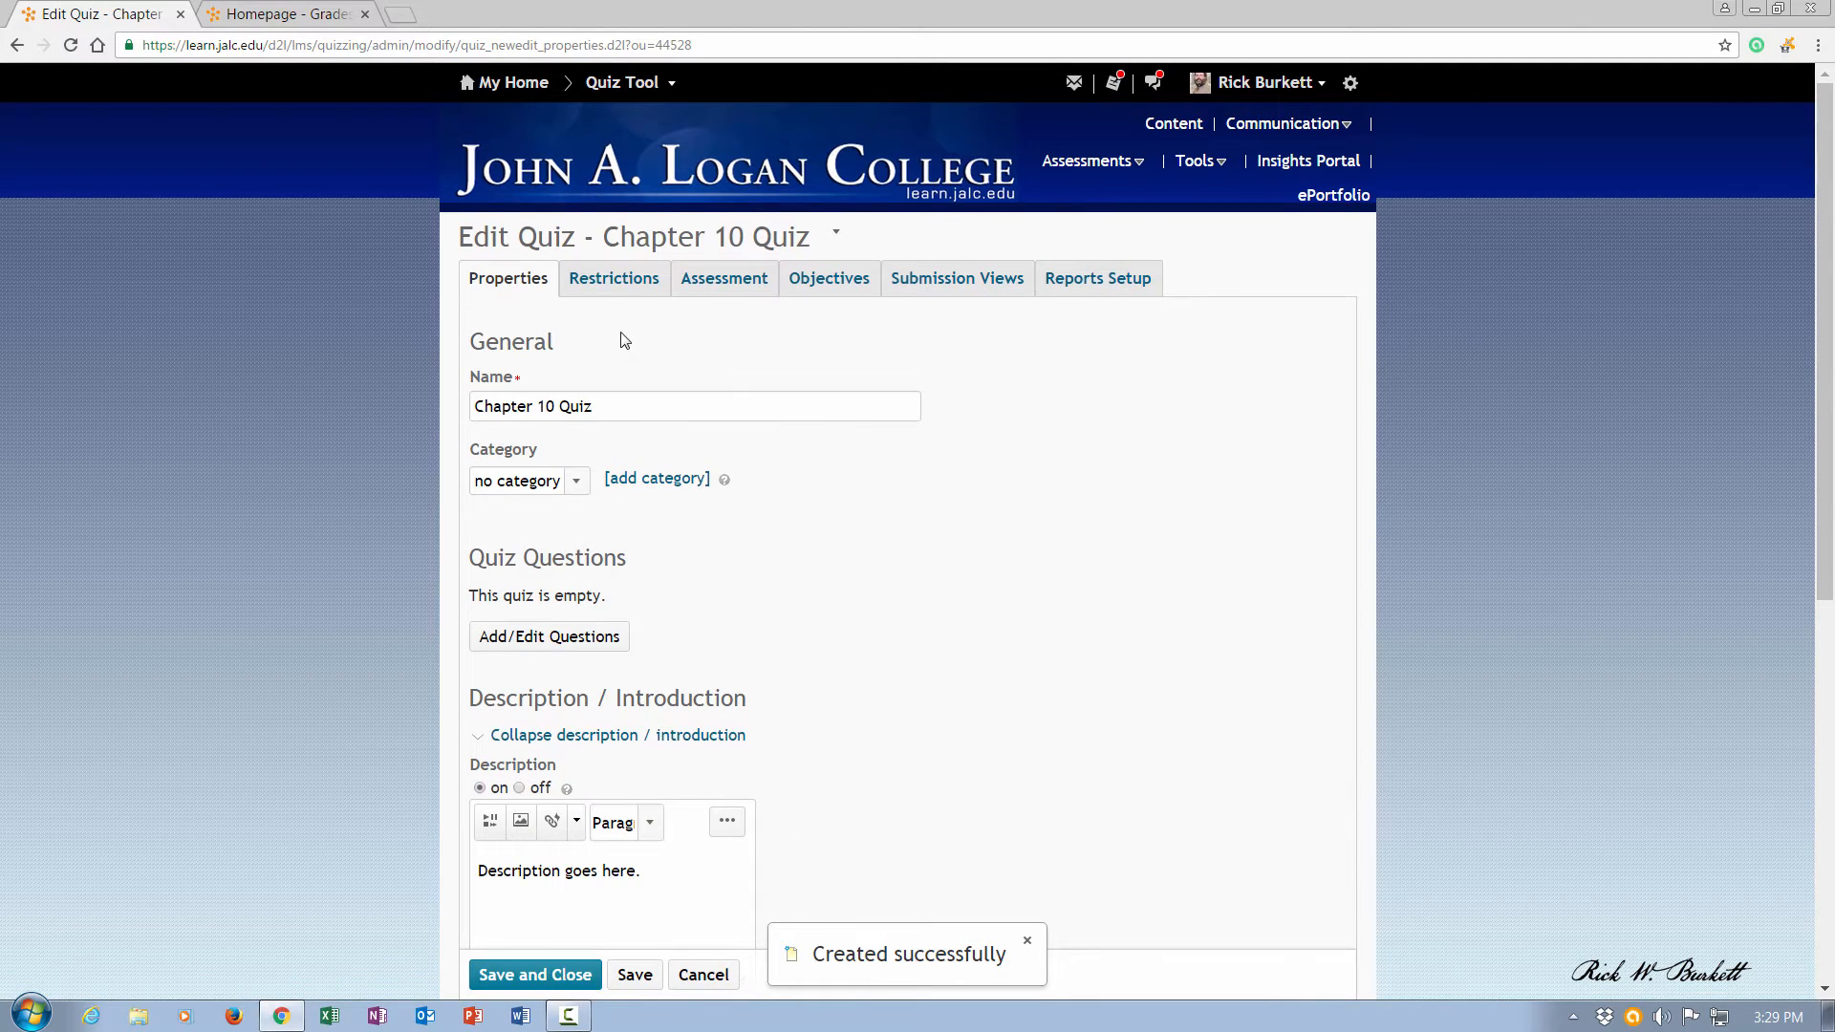
# Step: Set the quiz's status to Active in its date and restriction settings
pyautogui.click(623, 280)
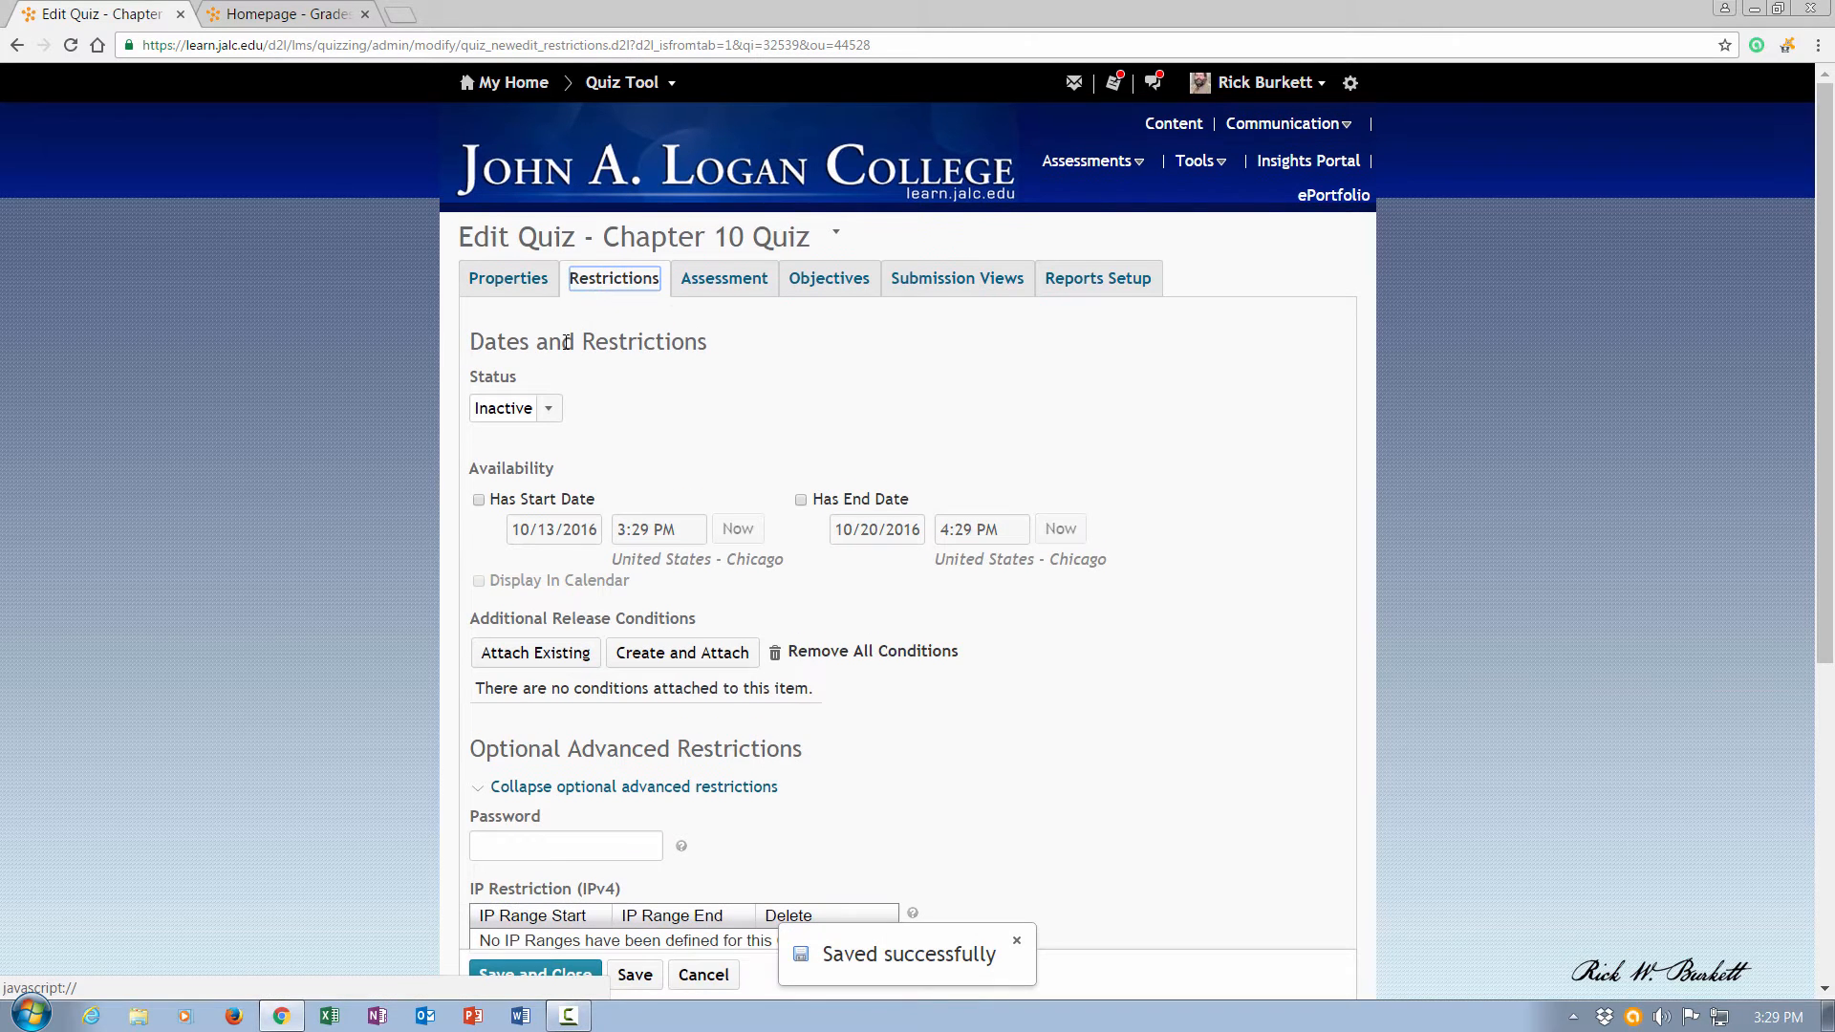
pyautogui.click(550, 410)
pyautogui.click(534, 437)
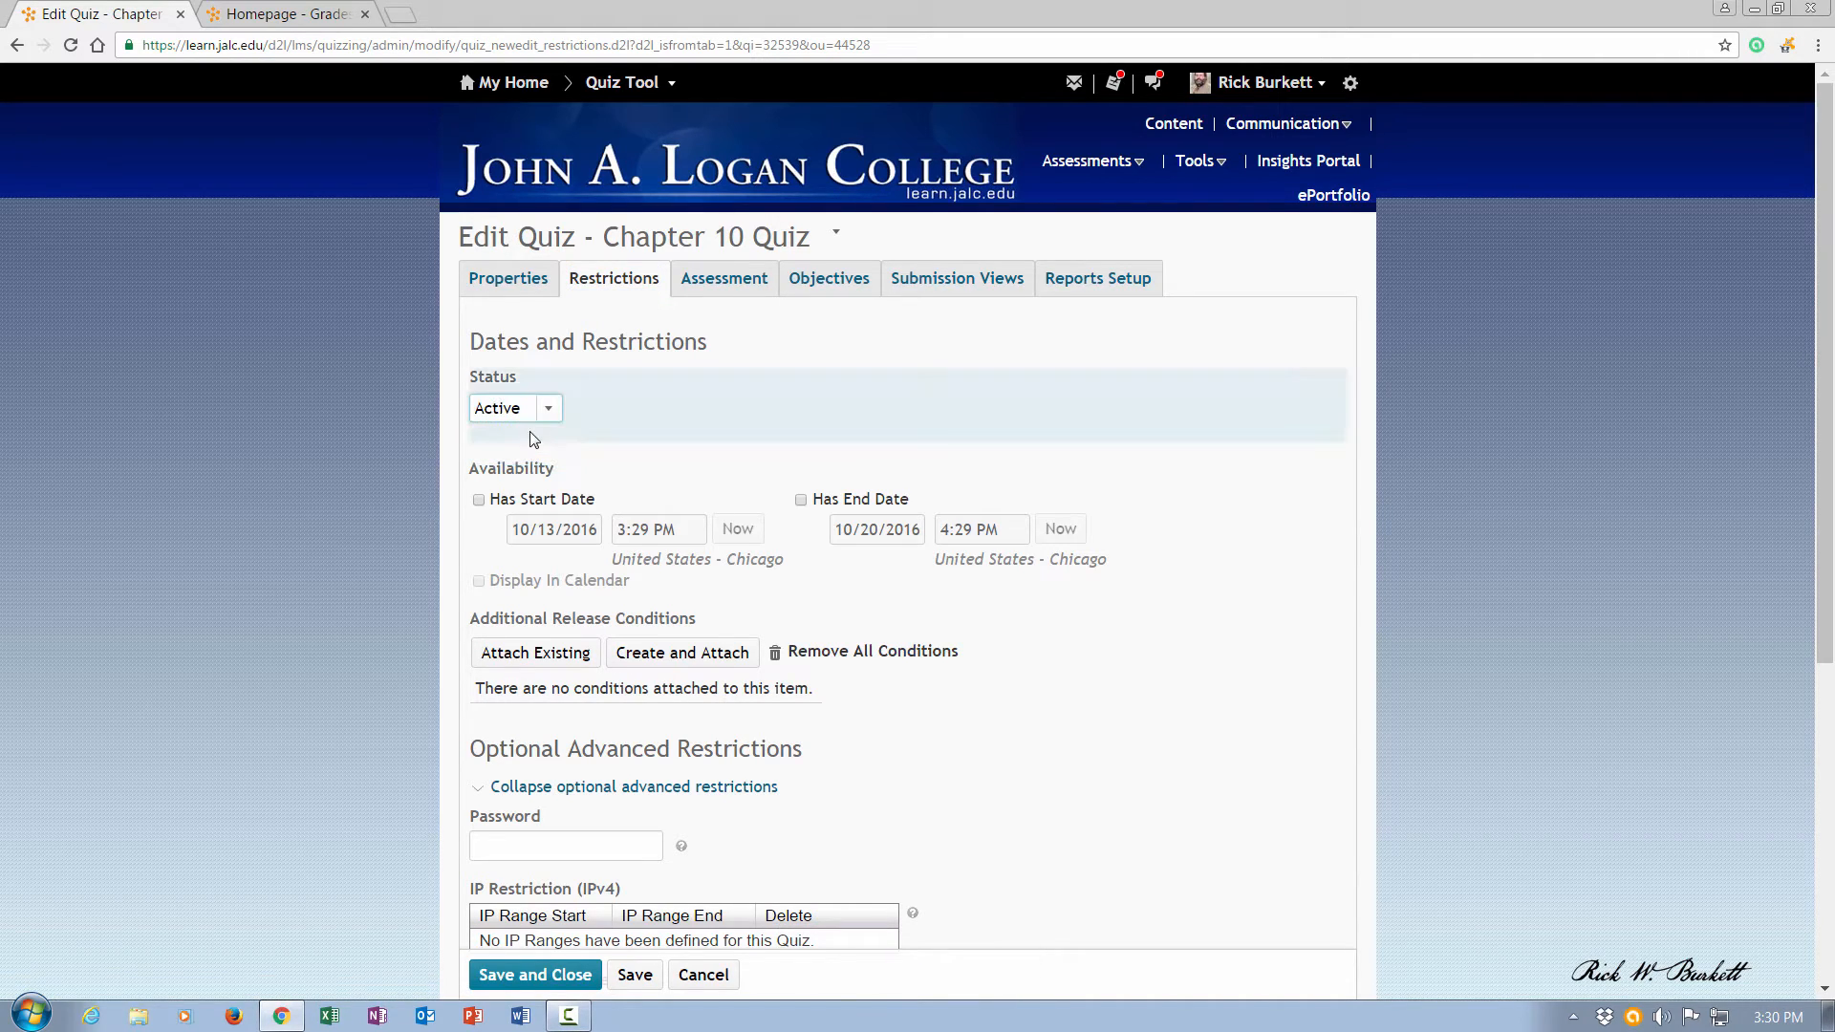
# Step: Give the quiz an availability end date of 10/20/2016 at 11:59 PM
pyautogui.click(479, 501)
pyautogui.click(803, 501)
pyautogui.click(913, 533)
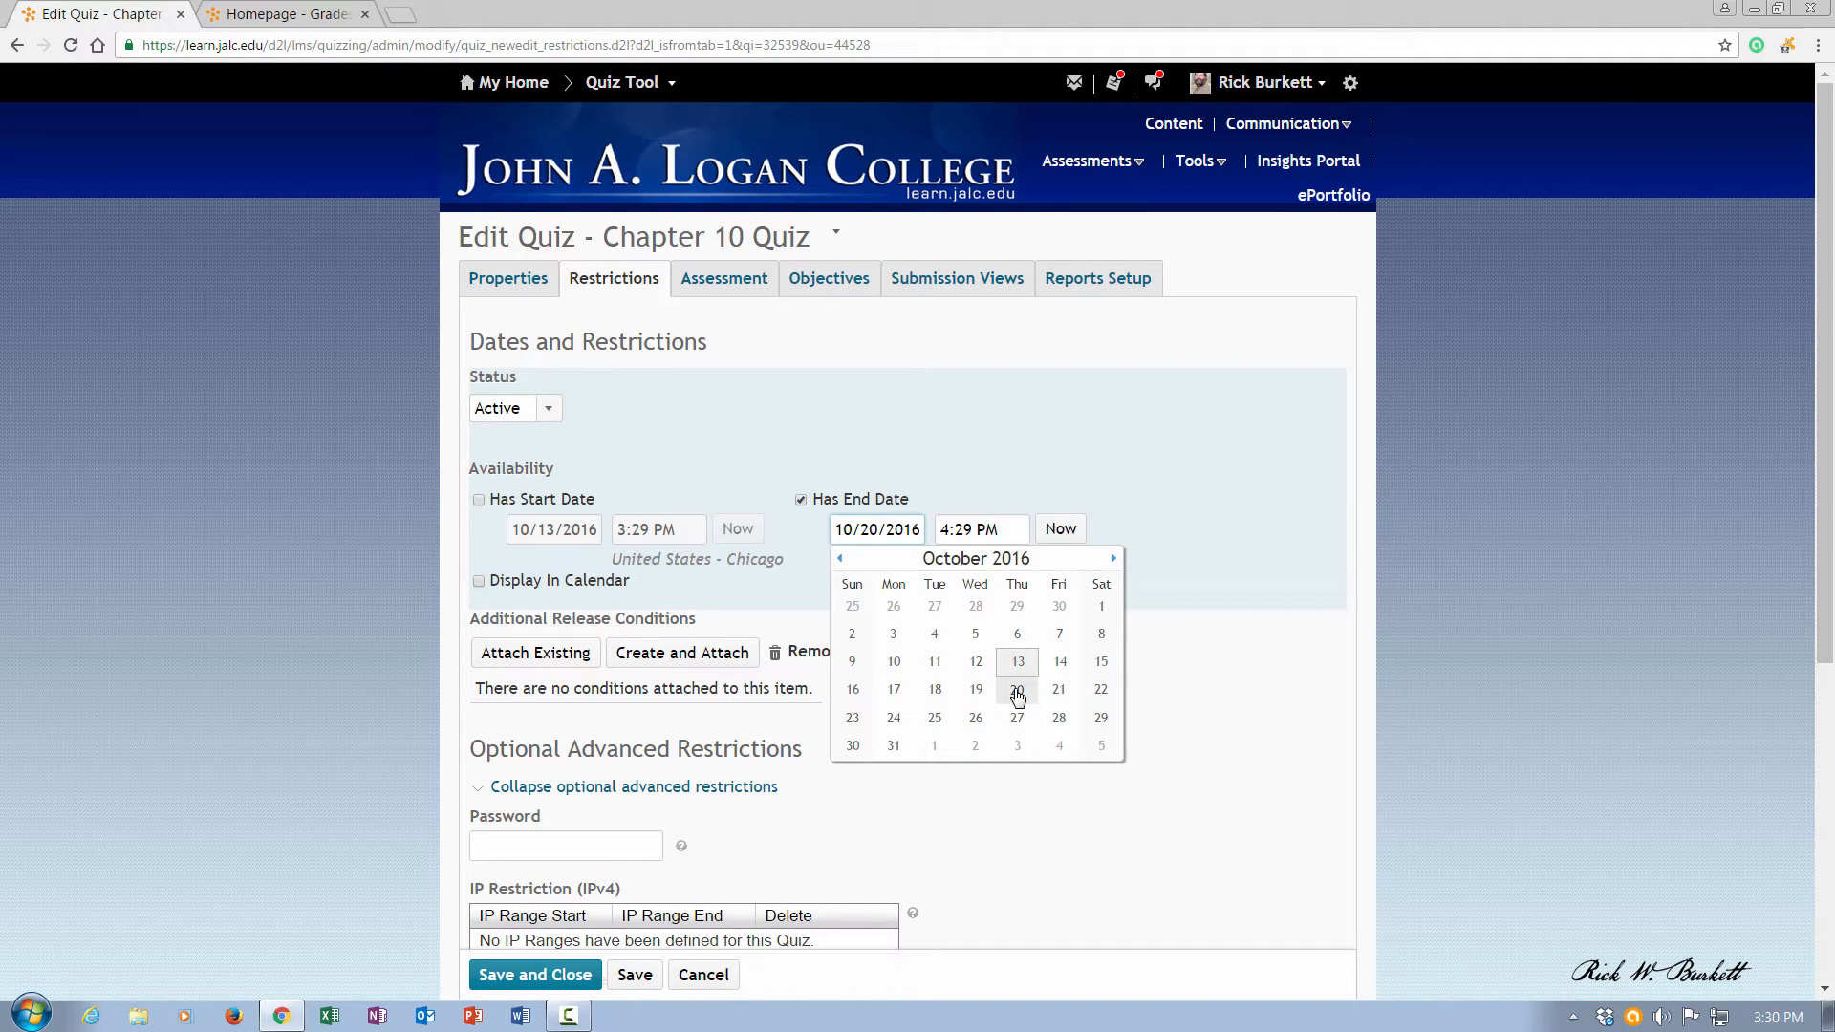
pyautogui.scroll(-1, 1013, 535)
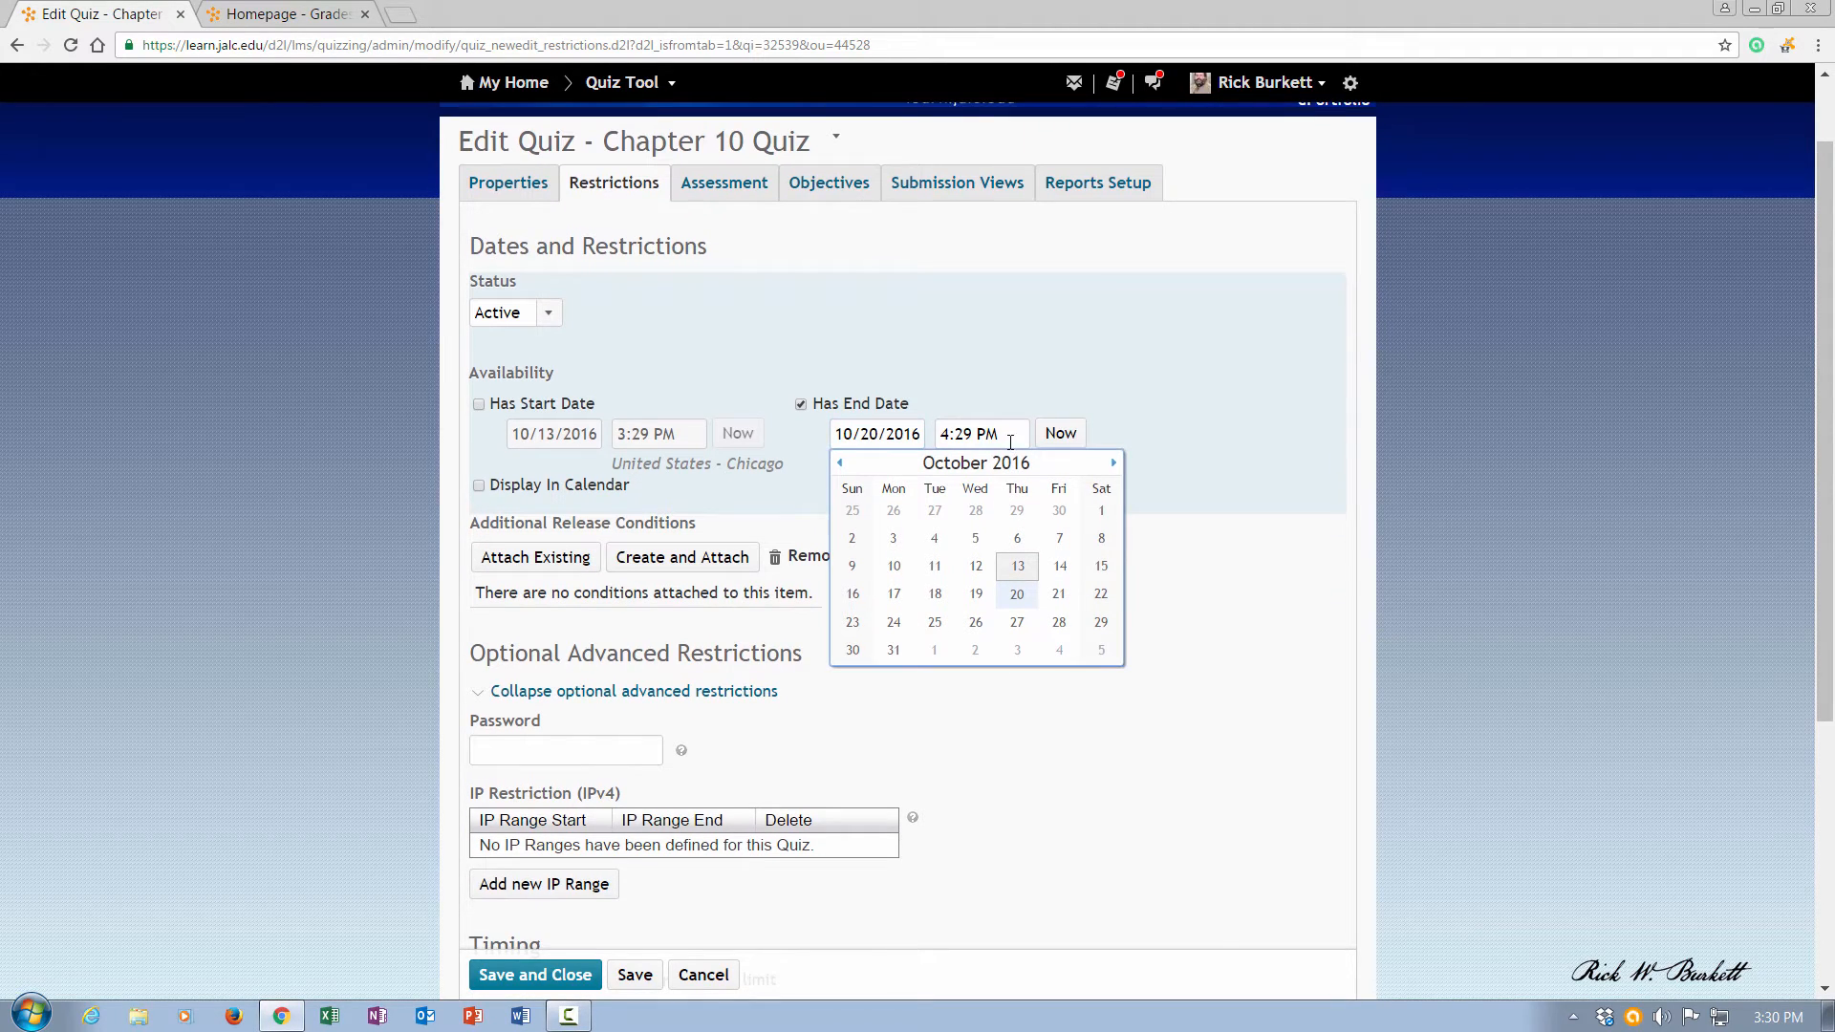
pyautogui.click(968, 434)
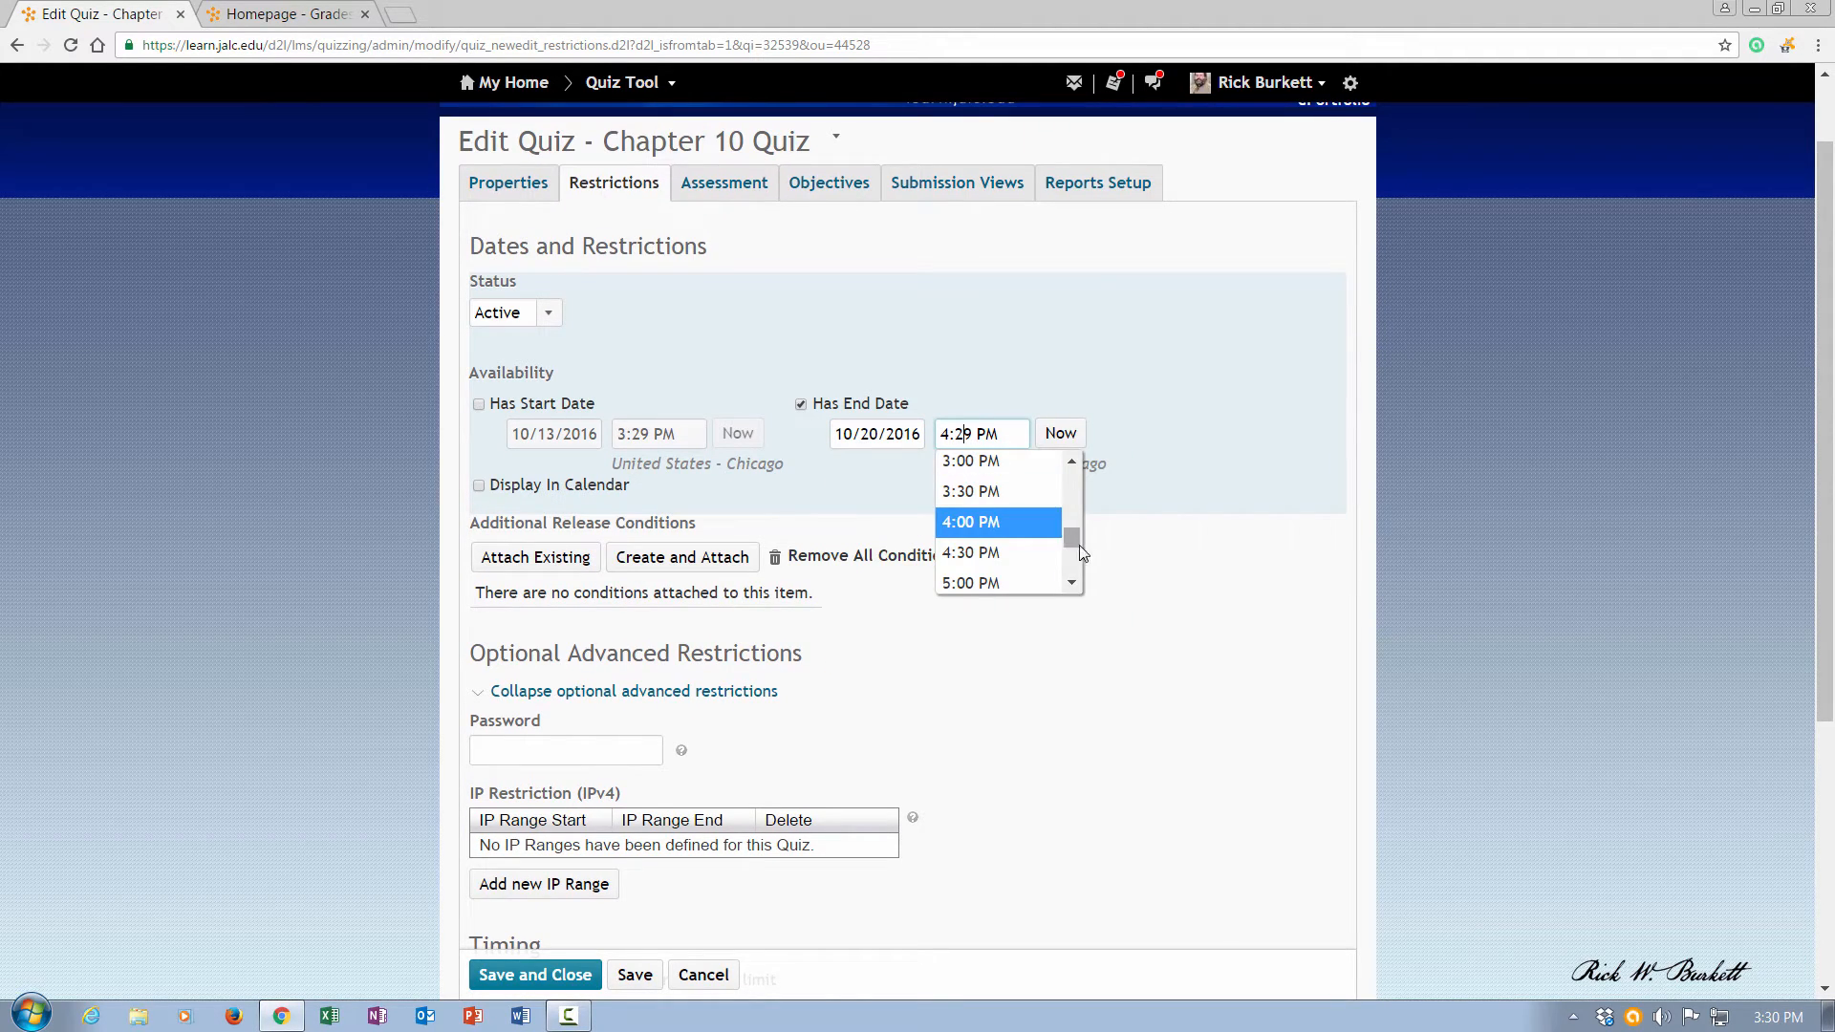
pyautogui.moveTo(1071, 543); pyautogui.dragTo(1072, 573)
pyautogui.click(984, 577)
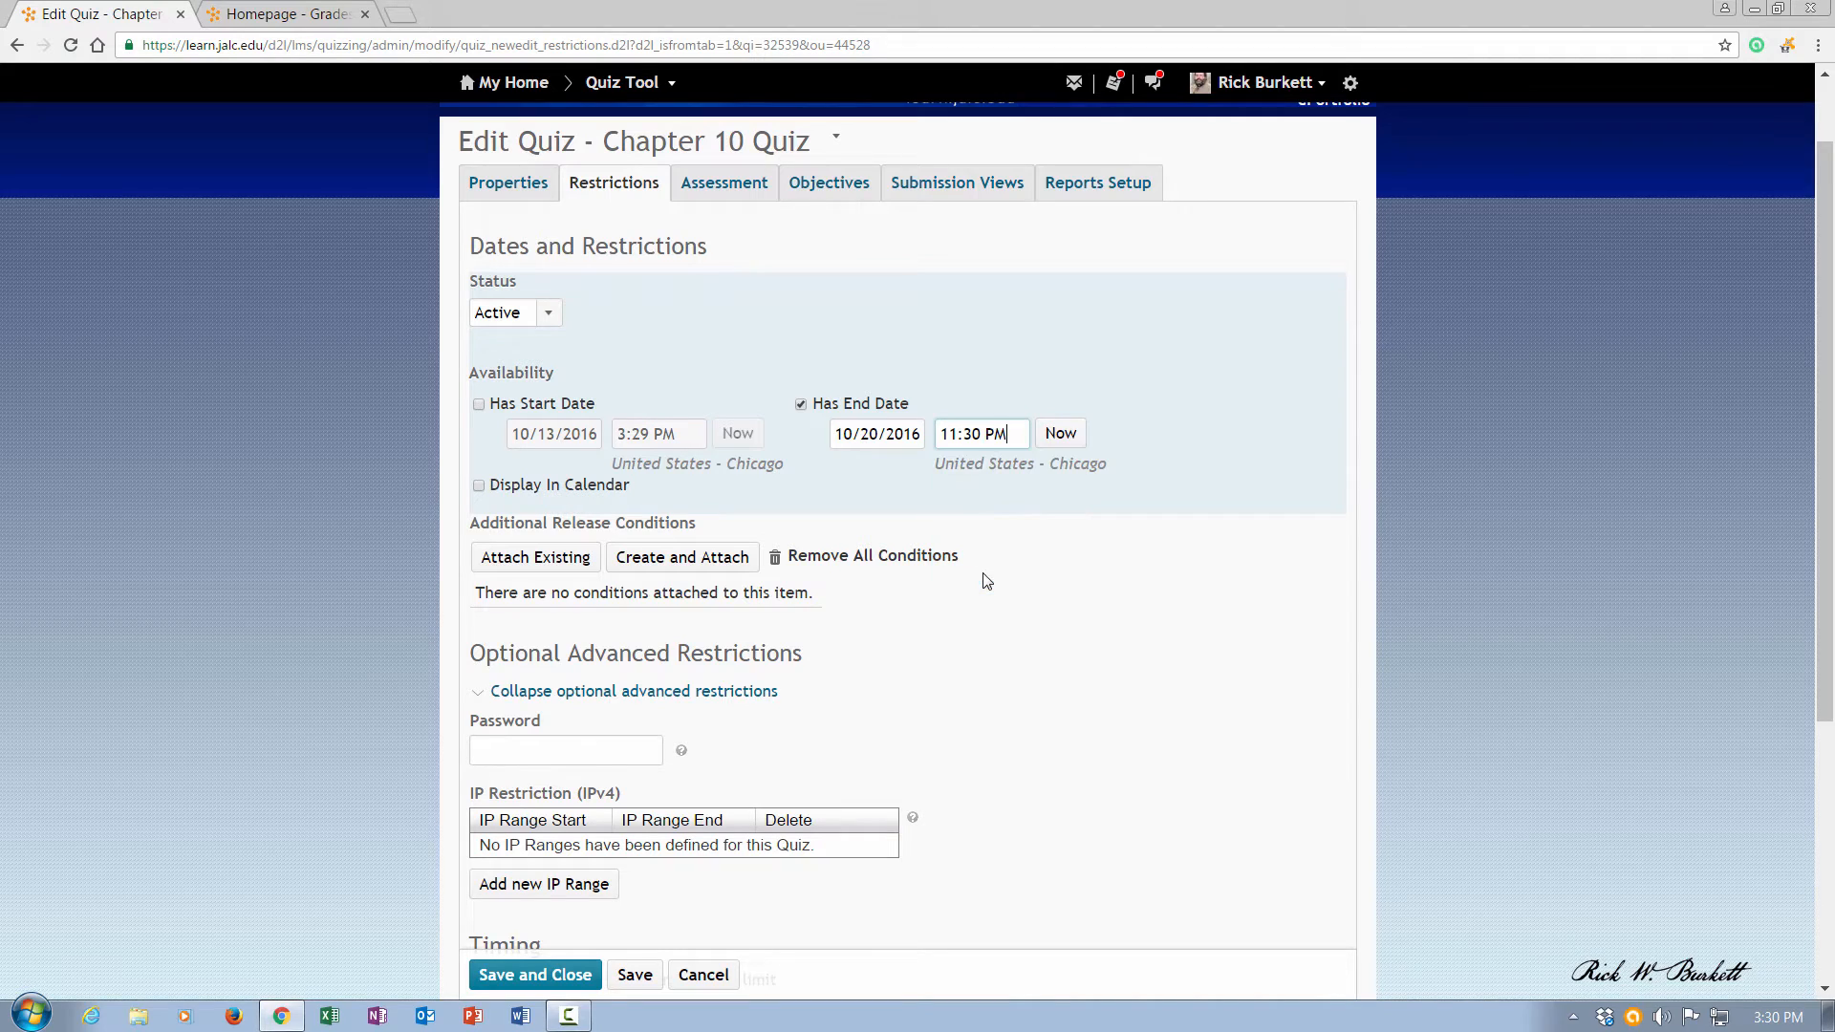
pyautogui.scroll(-1, 989, 471)
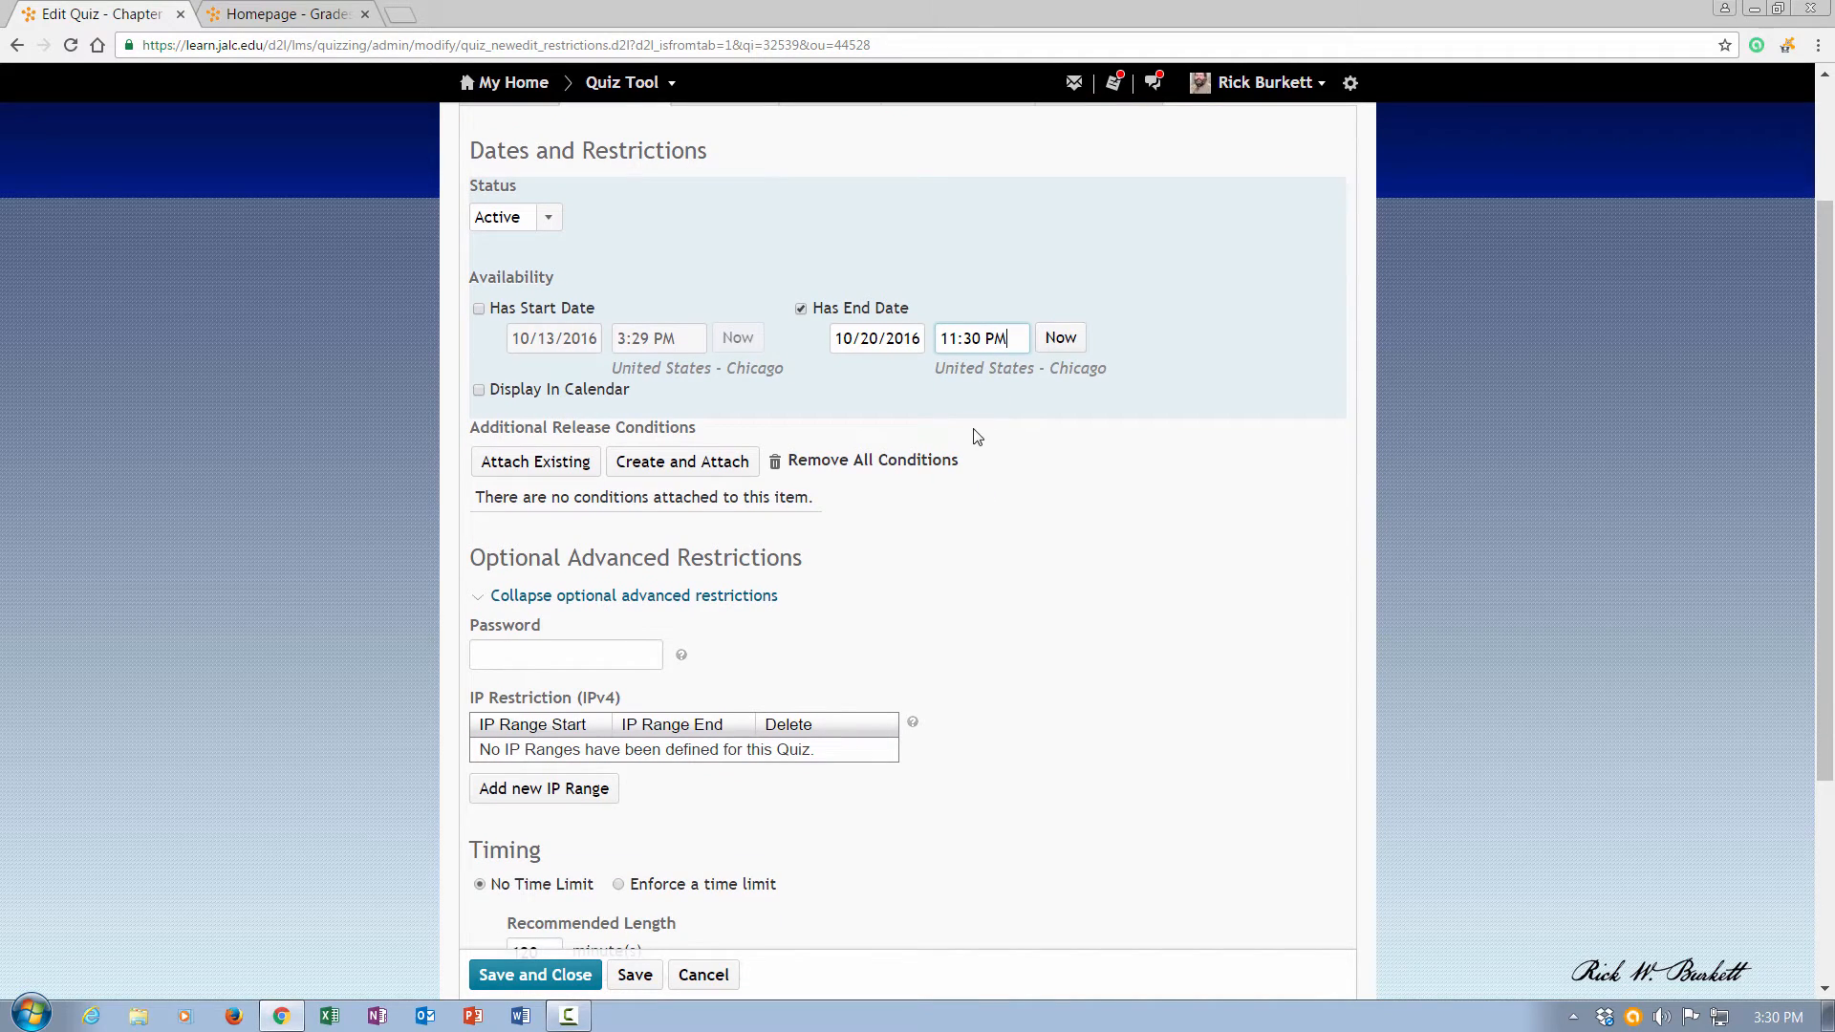
pyautogui.click(981, 338)
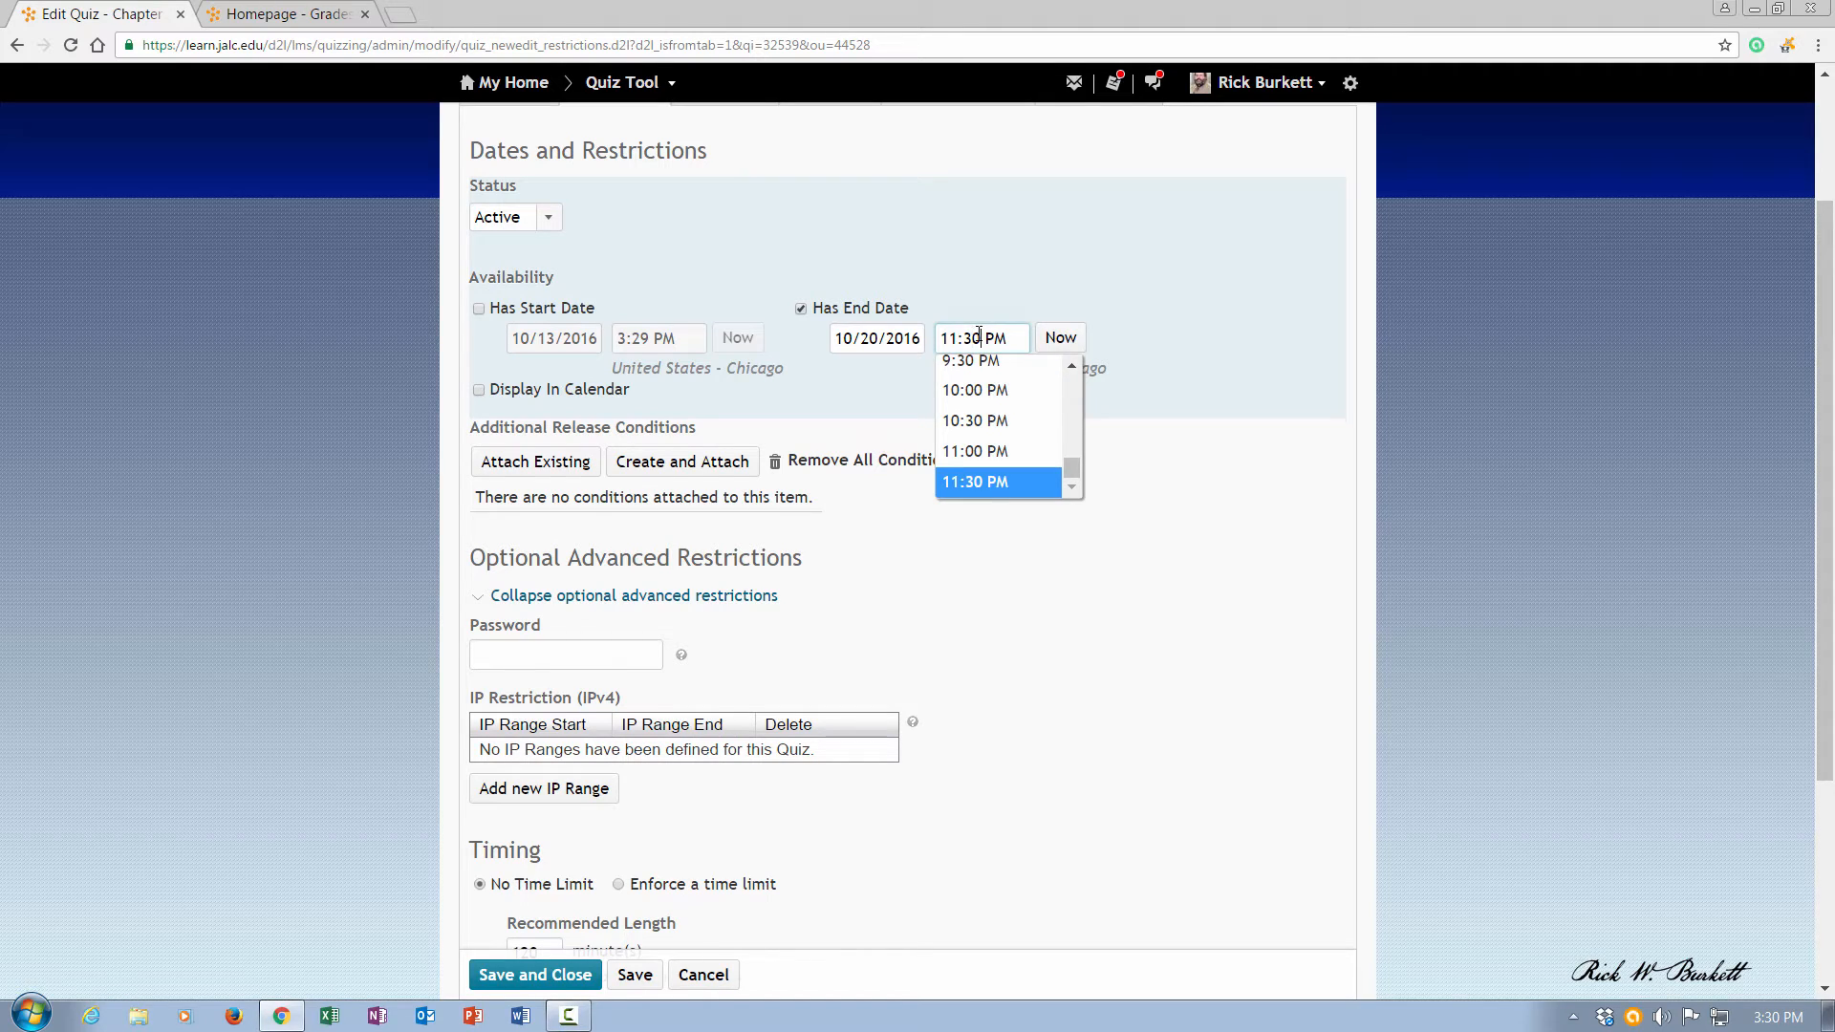
pyautogui.write('5')
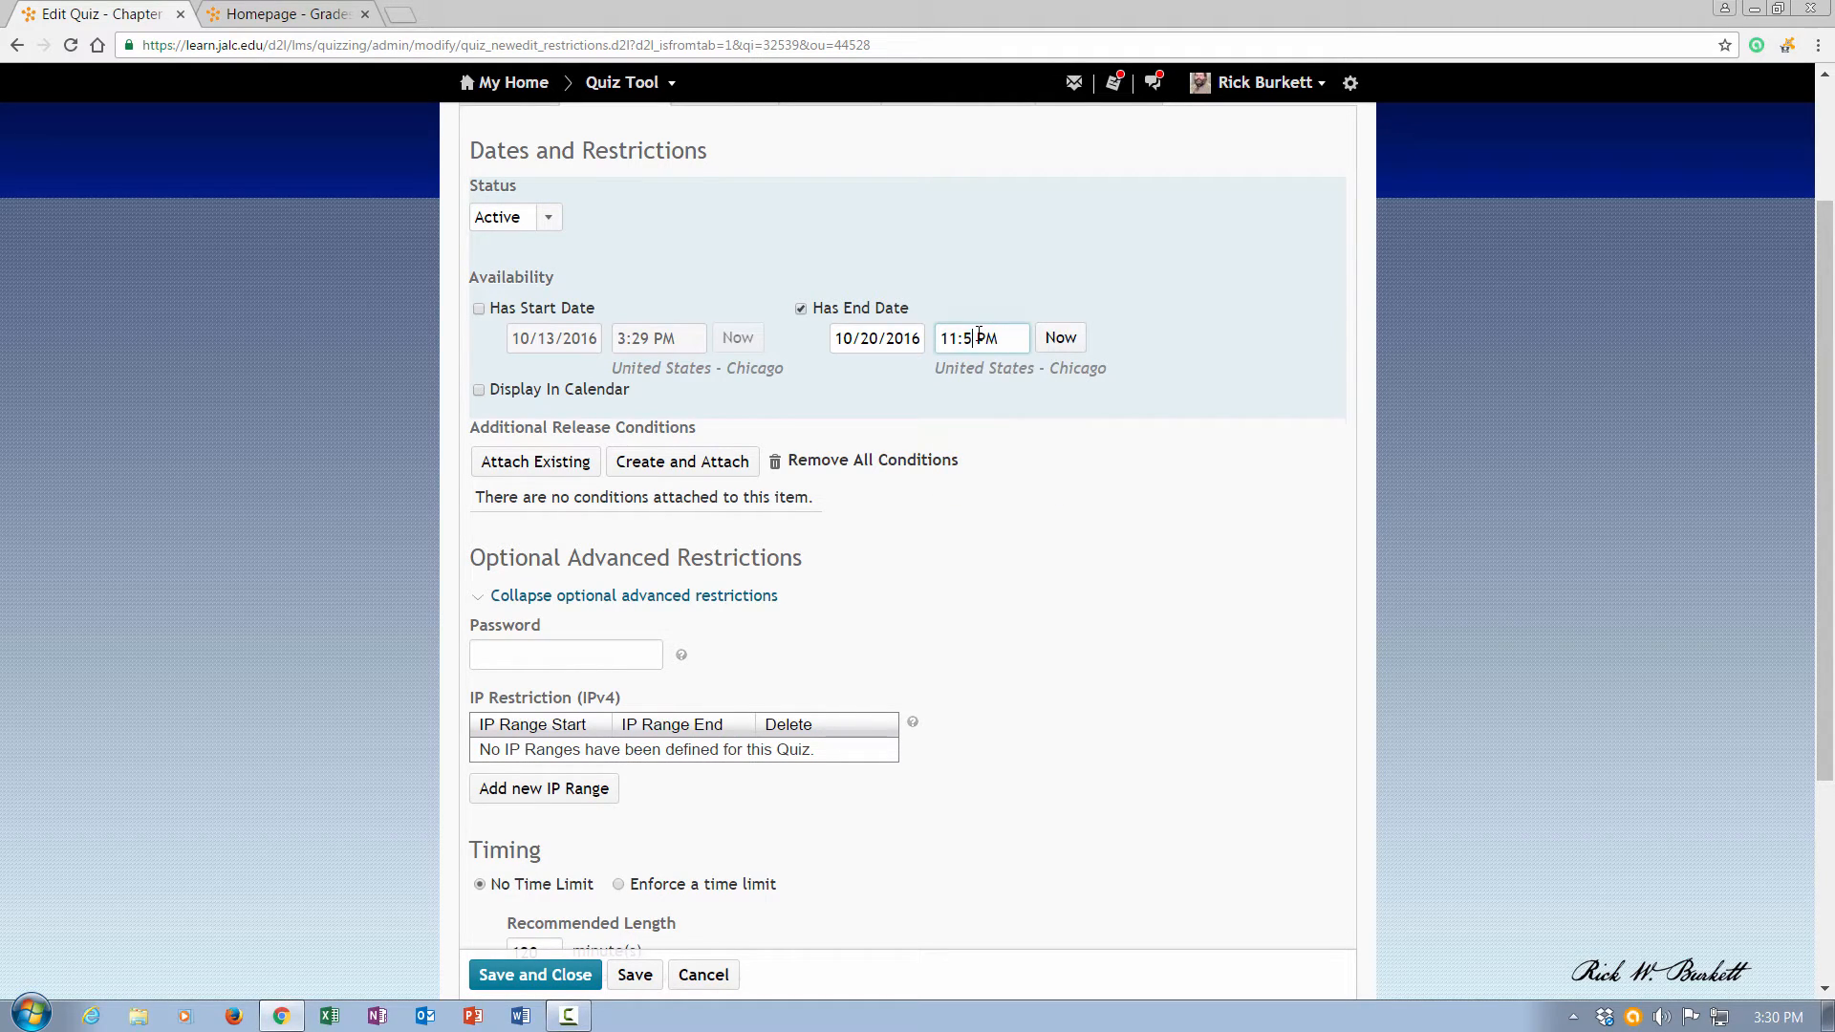
pyautogui.write('9')
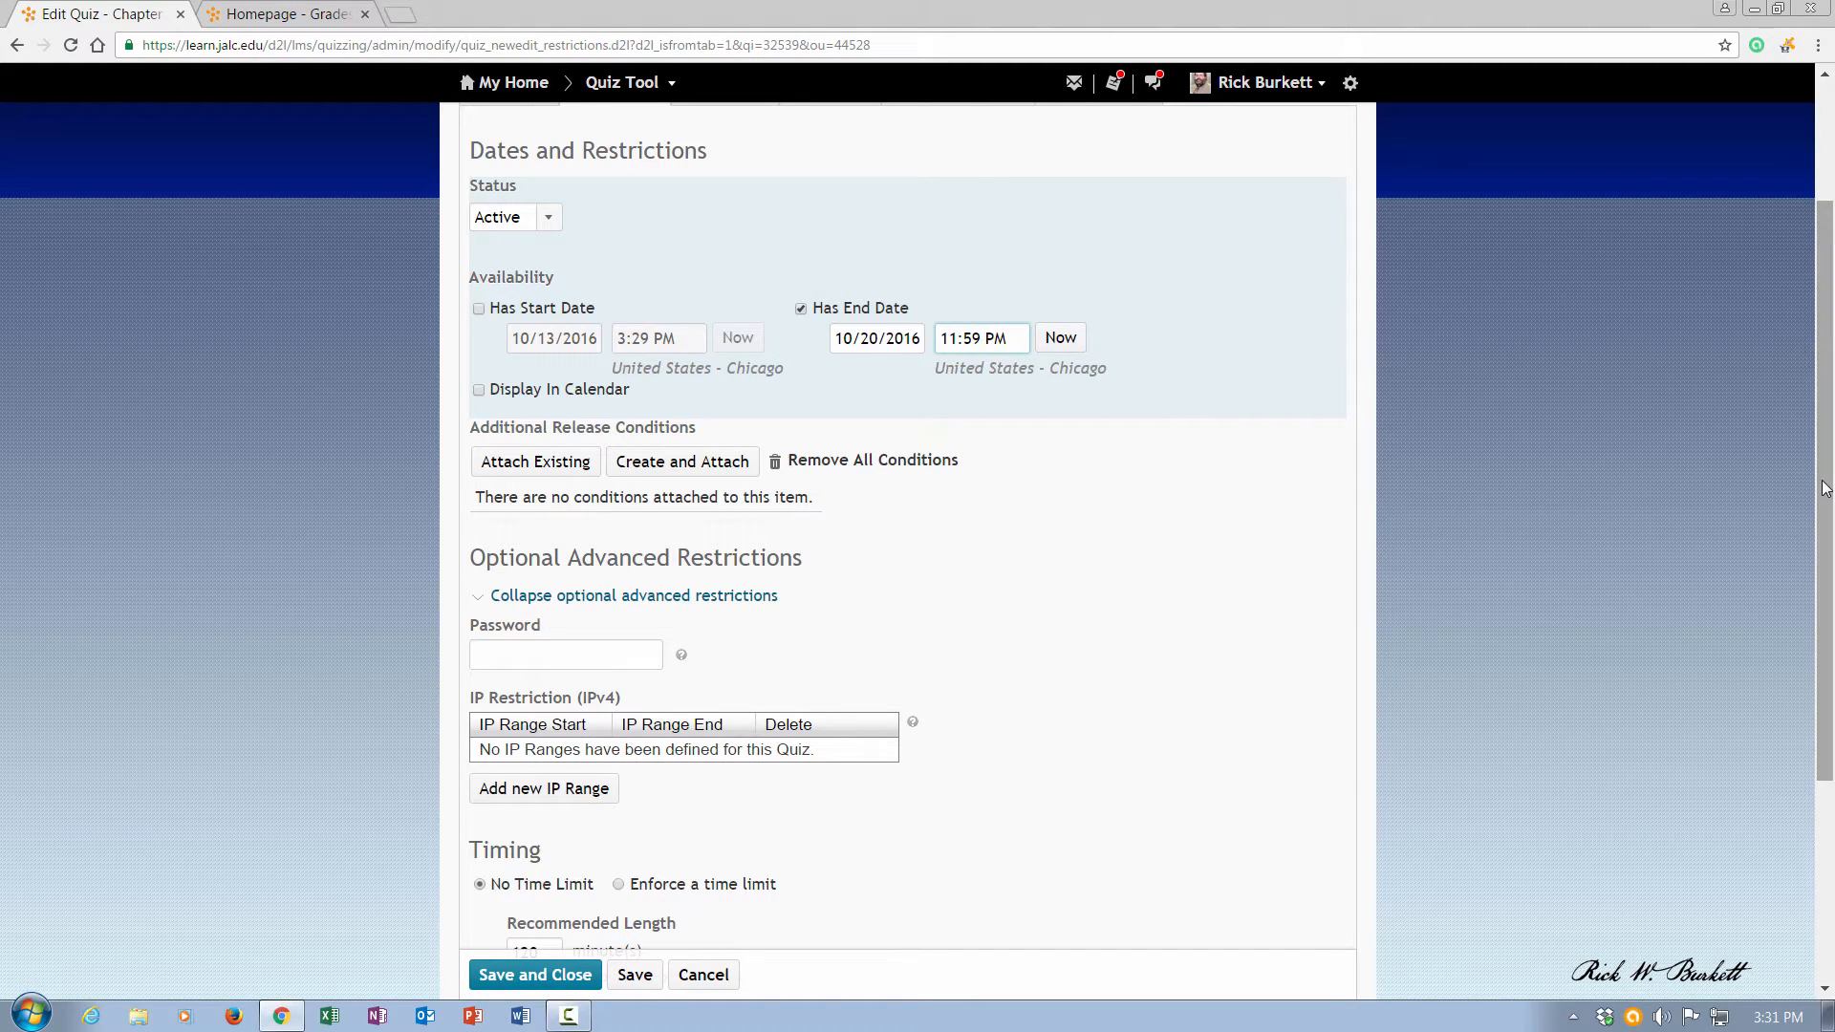
# Step: Enforce a time limit of 55 minutes on the quiz
pyautogui.moveTo(1826, 487); pyautogui.dragTo(1793, 569)
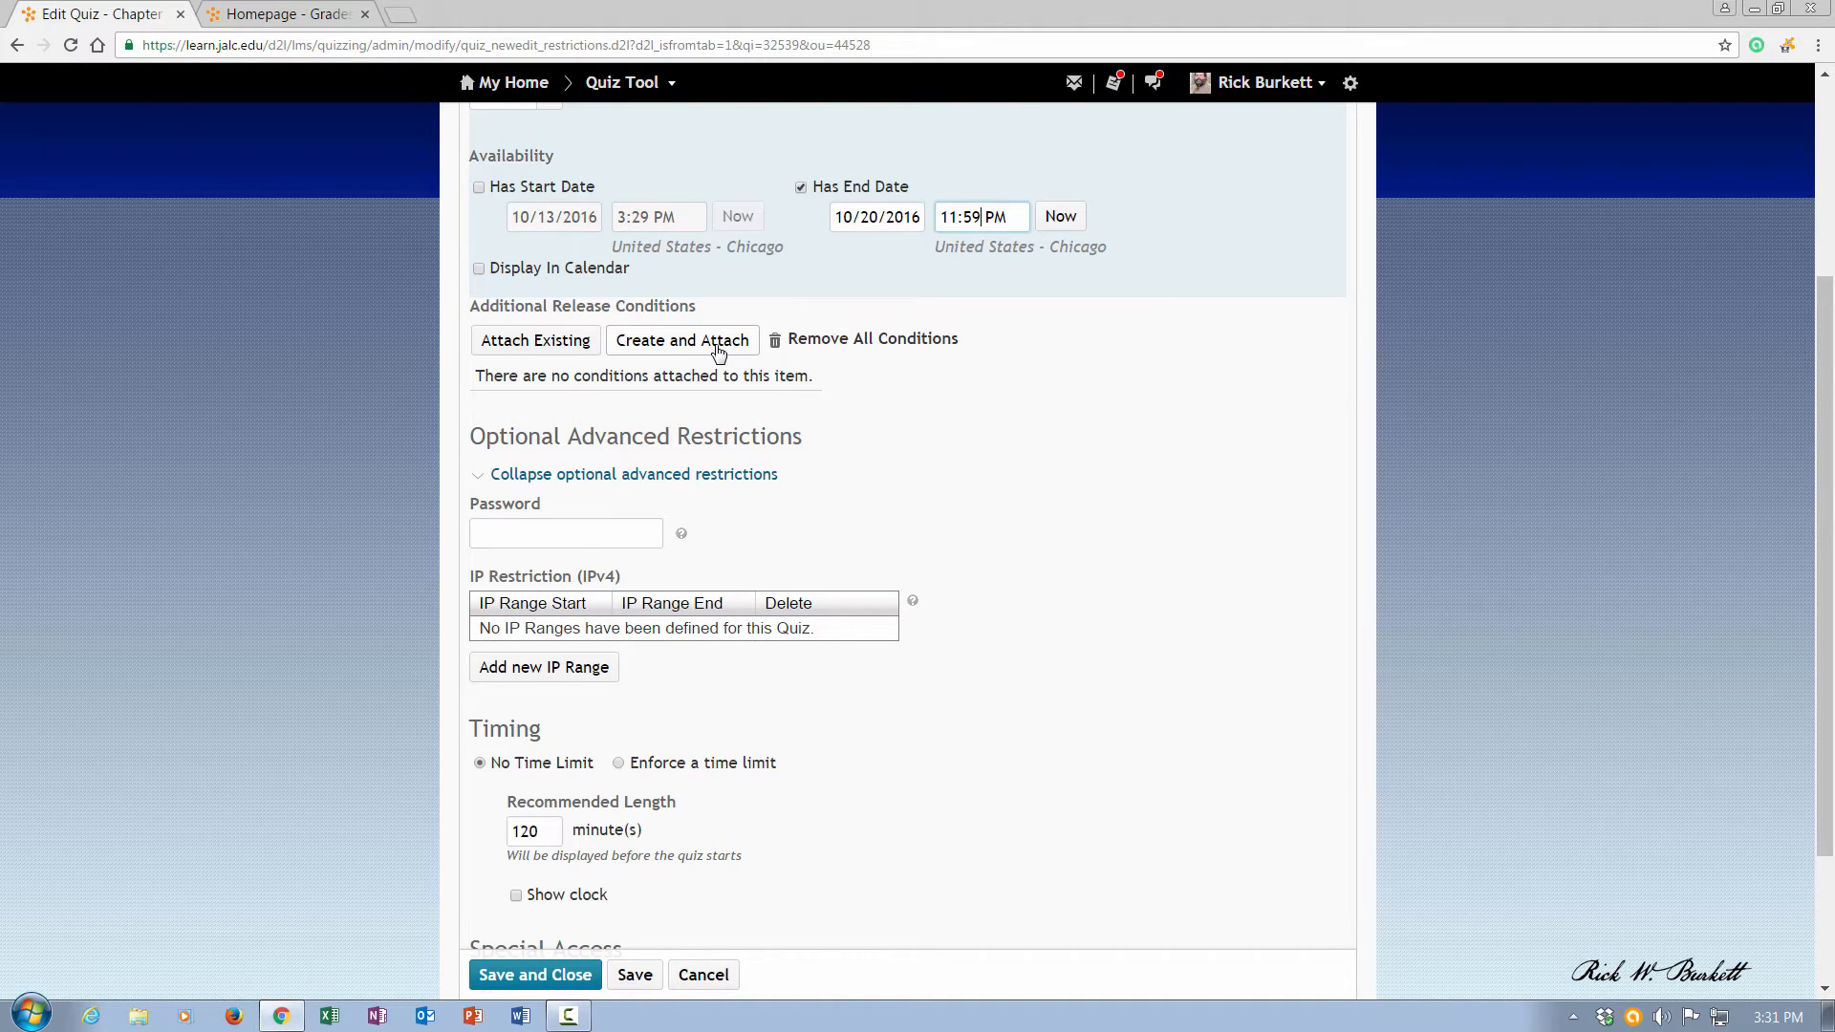
pyautogui.scroll(1, 719, 354)
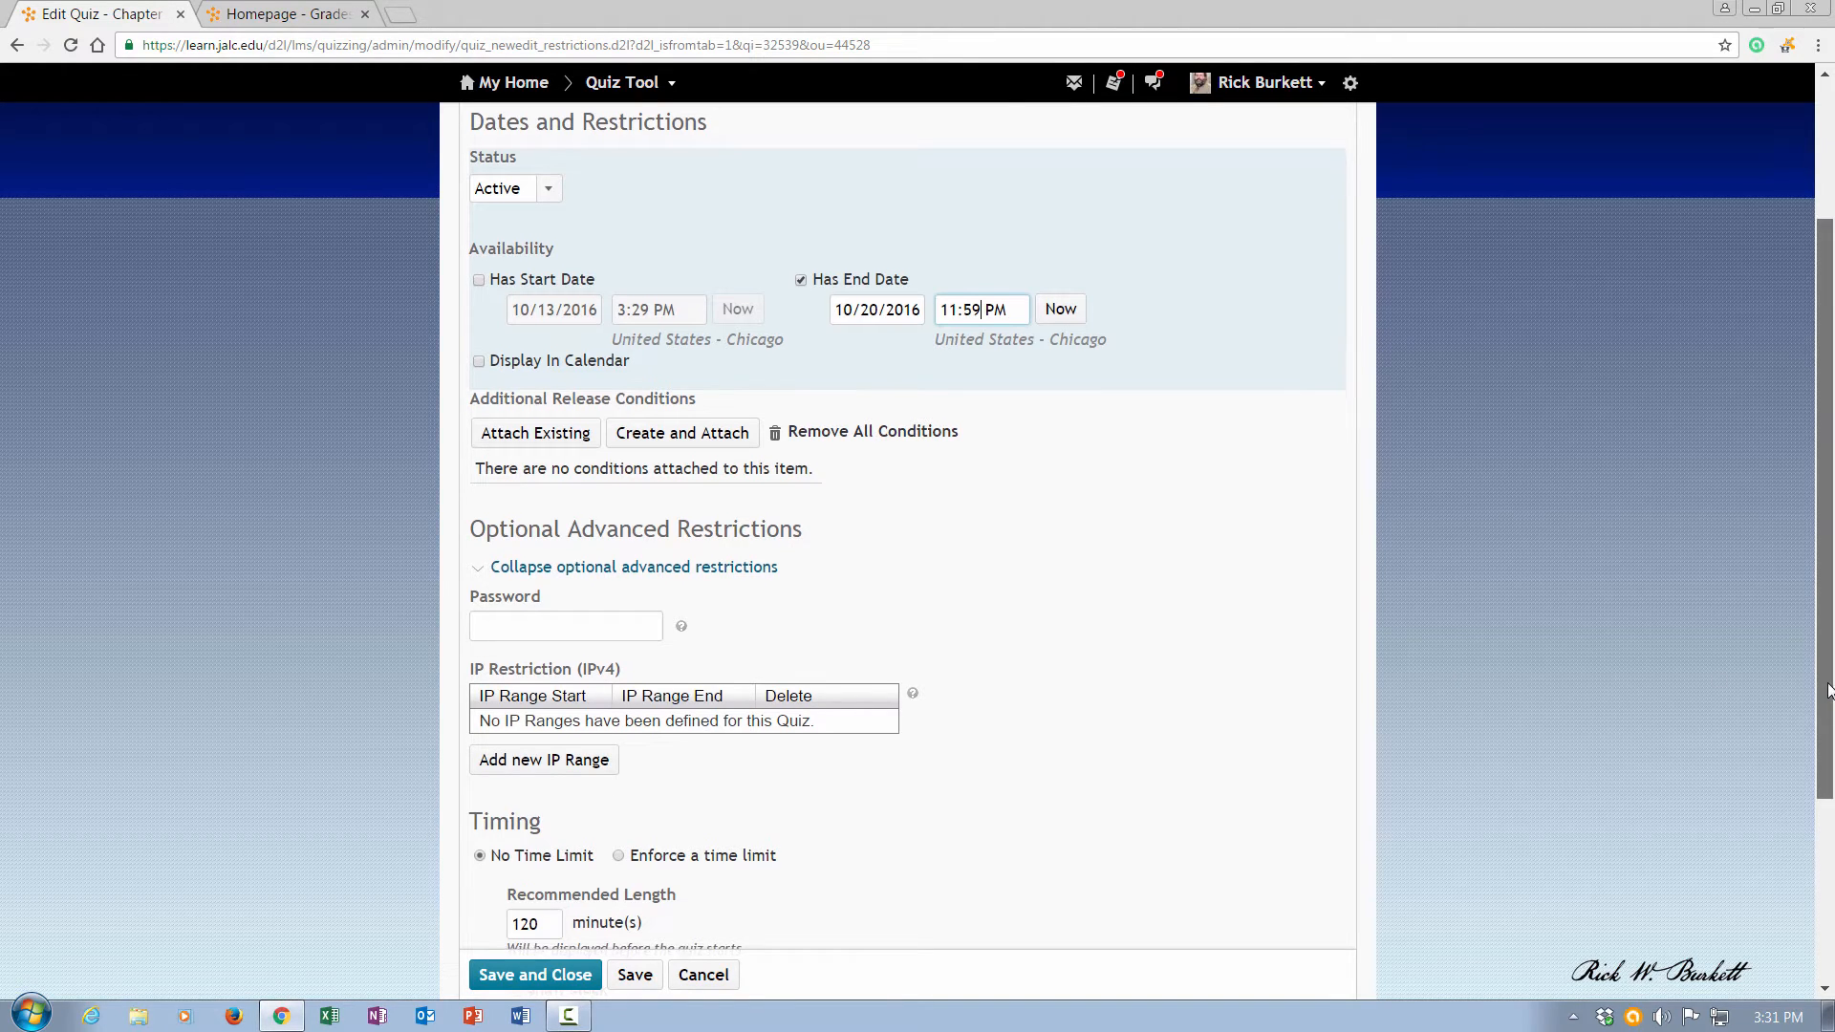
pyautogui.moveTo(1825, 688); pyautogui.dragTo(1821, 883)
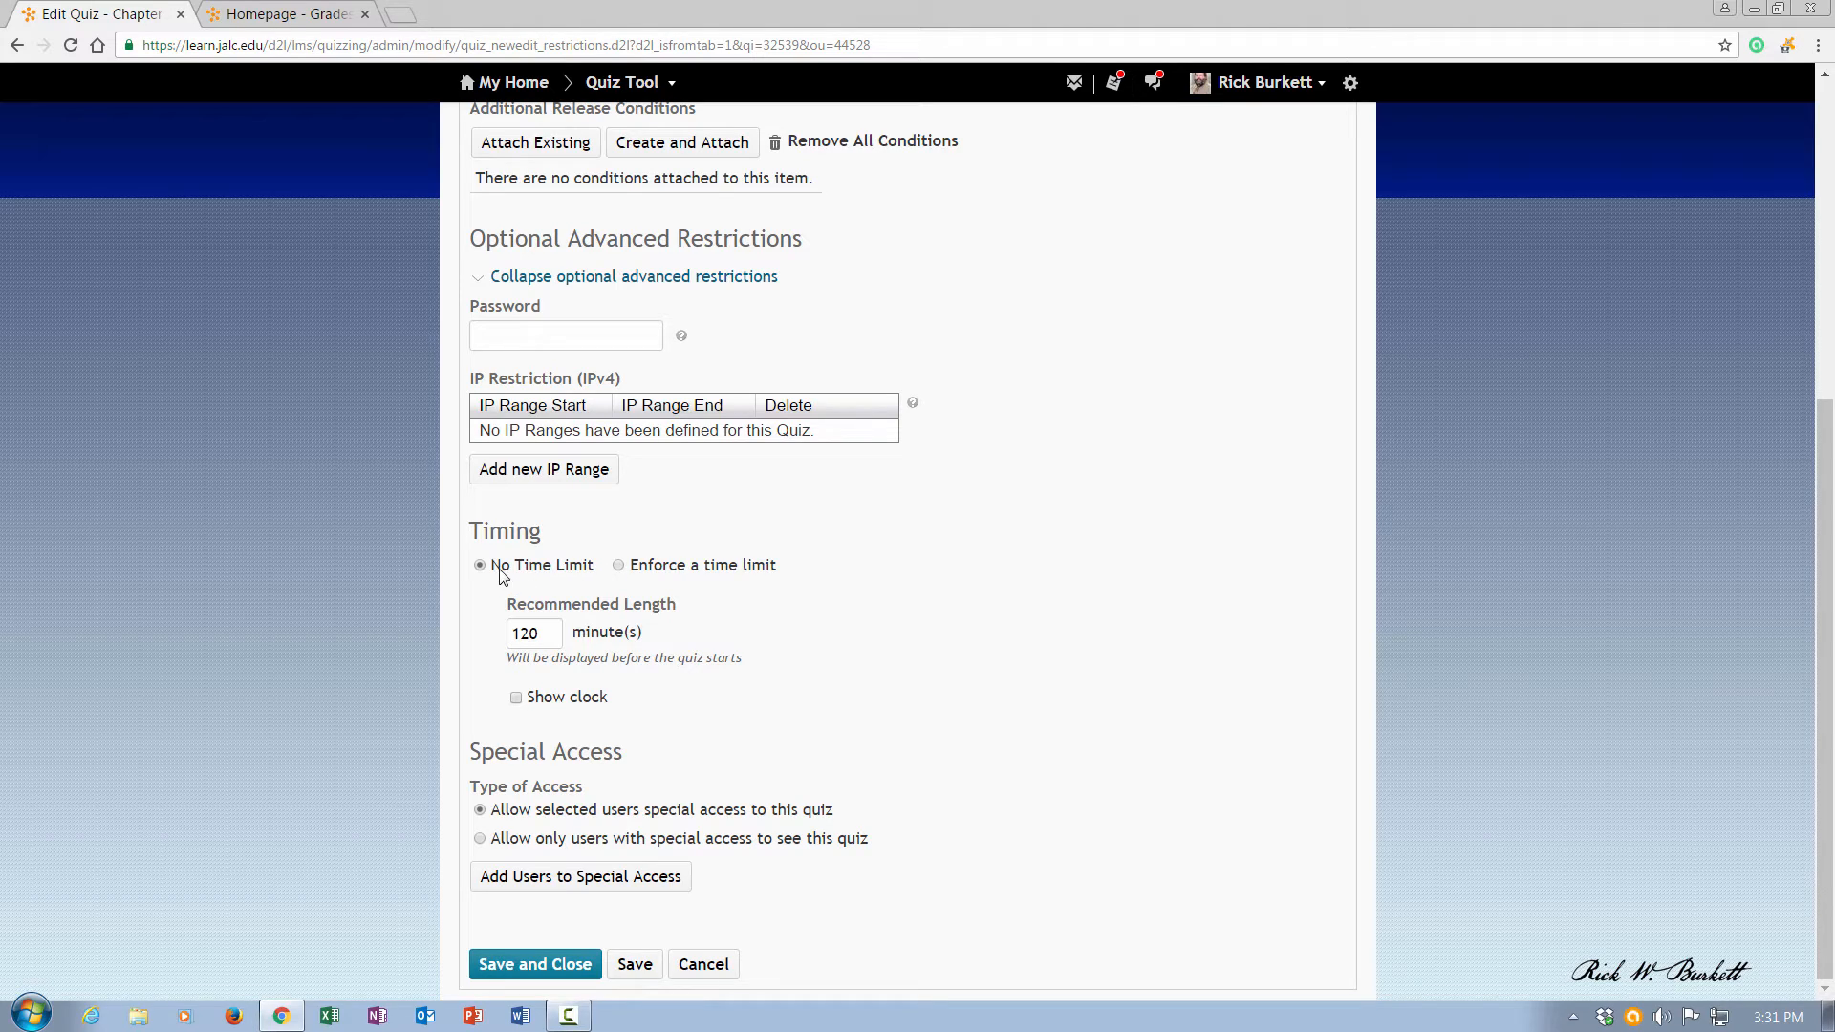
pyautogui.click(618, 566)
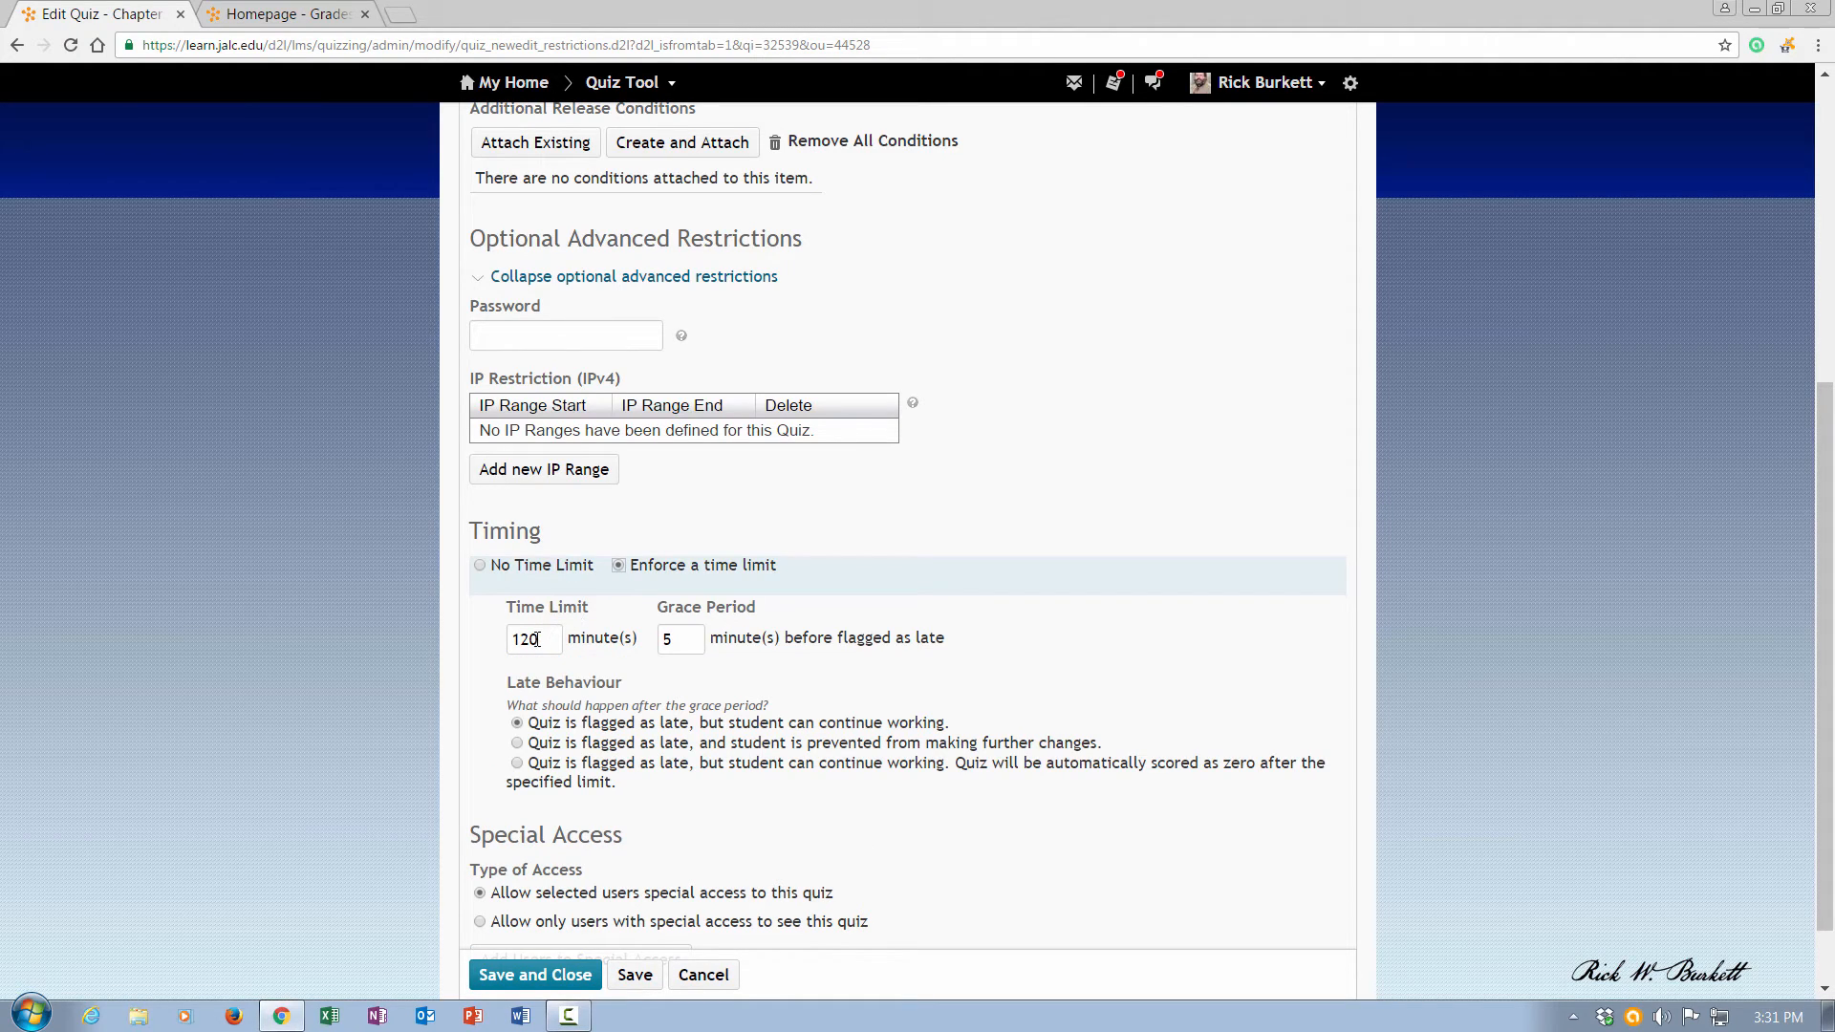
pyautogui.moveTo(538, 640); pyautogui.dragTo(497, 635)
pyautogui.write('55')
# Step: Set the late behaviour to flag the quiz as late and prevent further changes, and save the restrictions
pyautogui.click(520, 745)
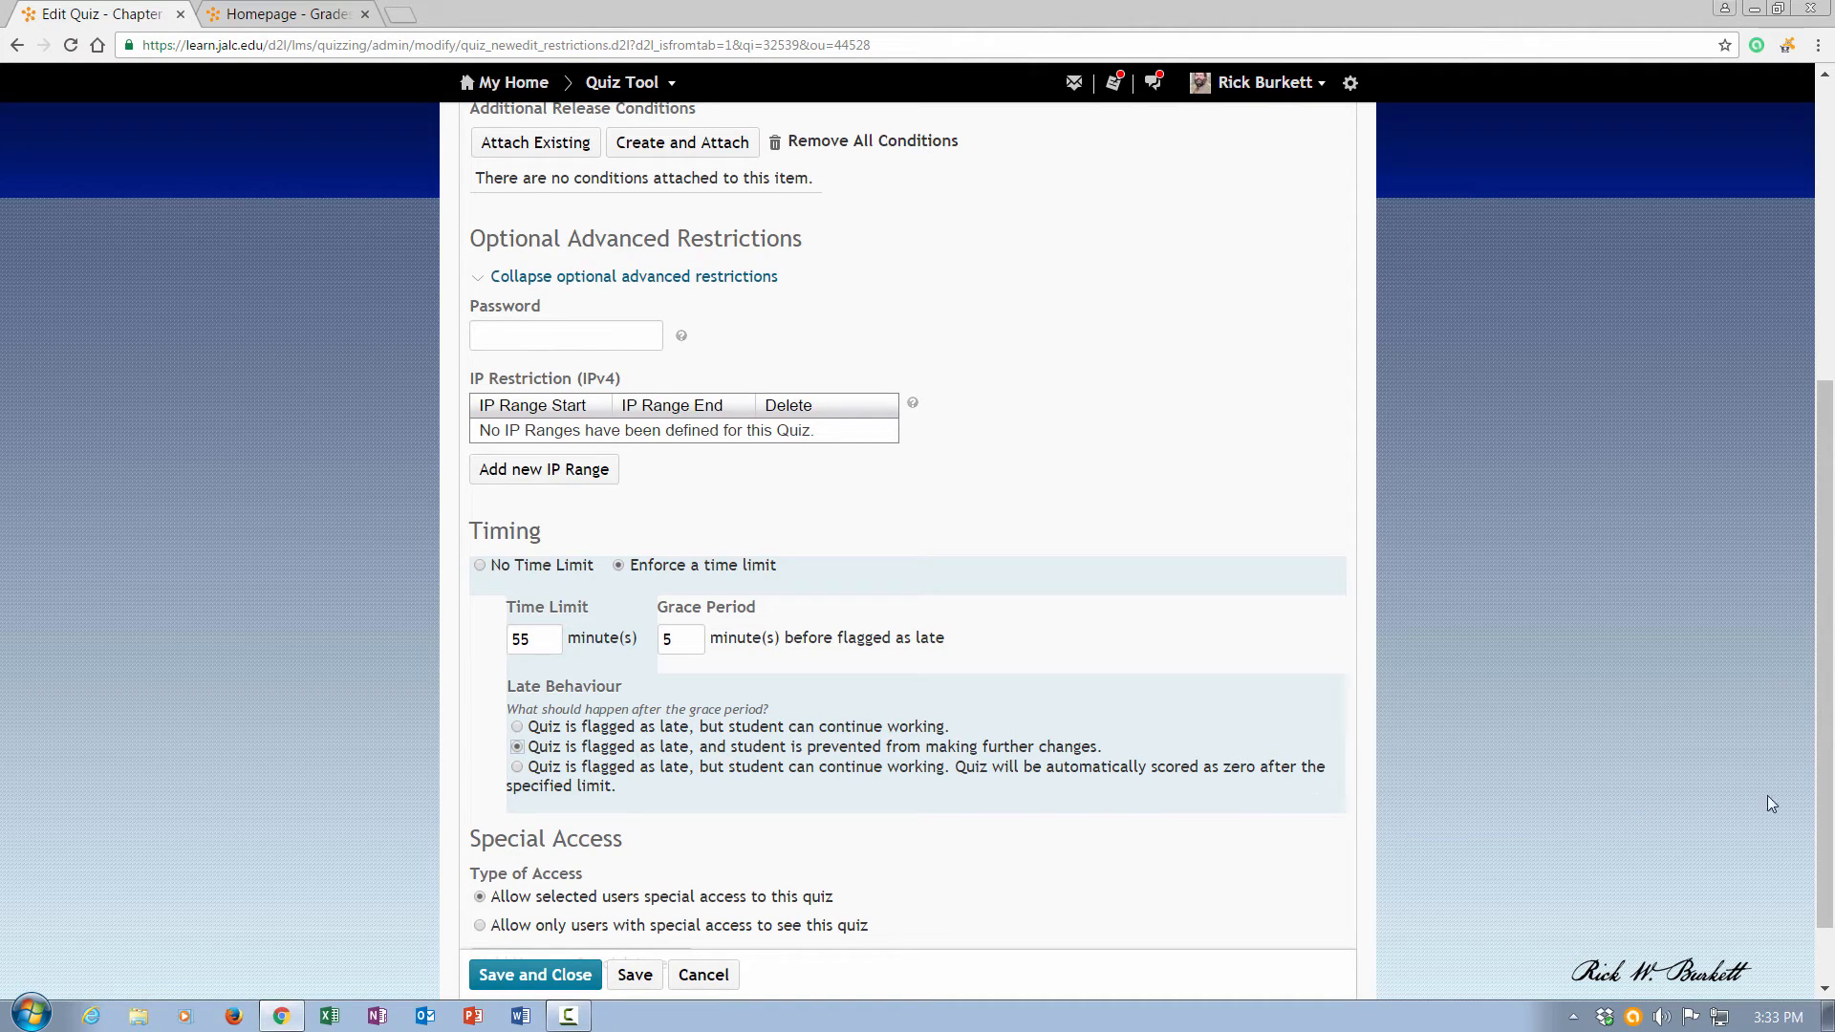
pyautogui.scroll(-2, 1830, 819)
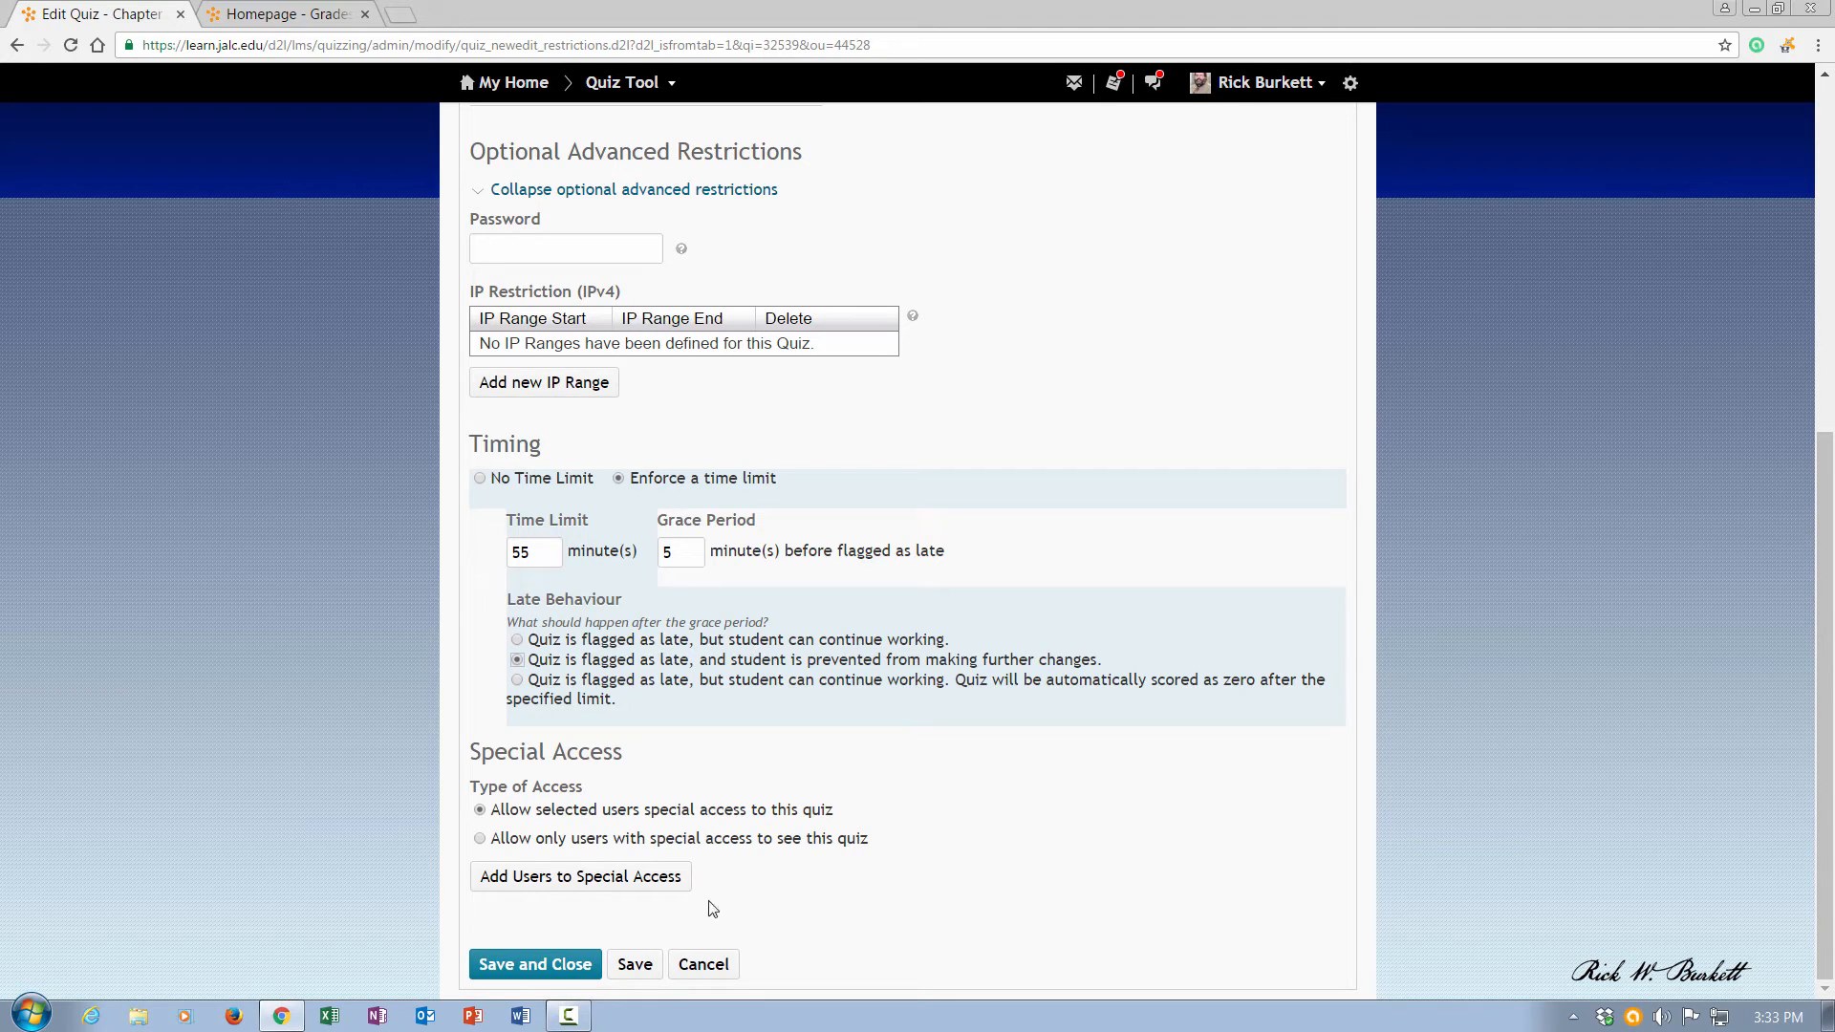
pyautogui.click(632, 965)
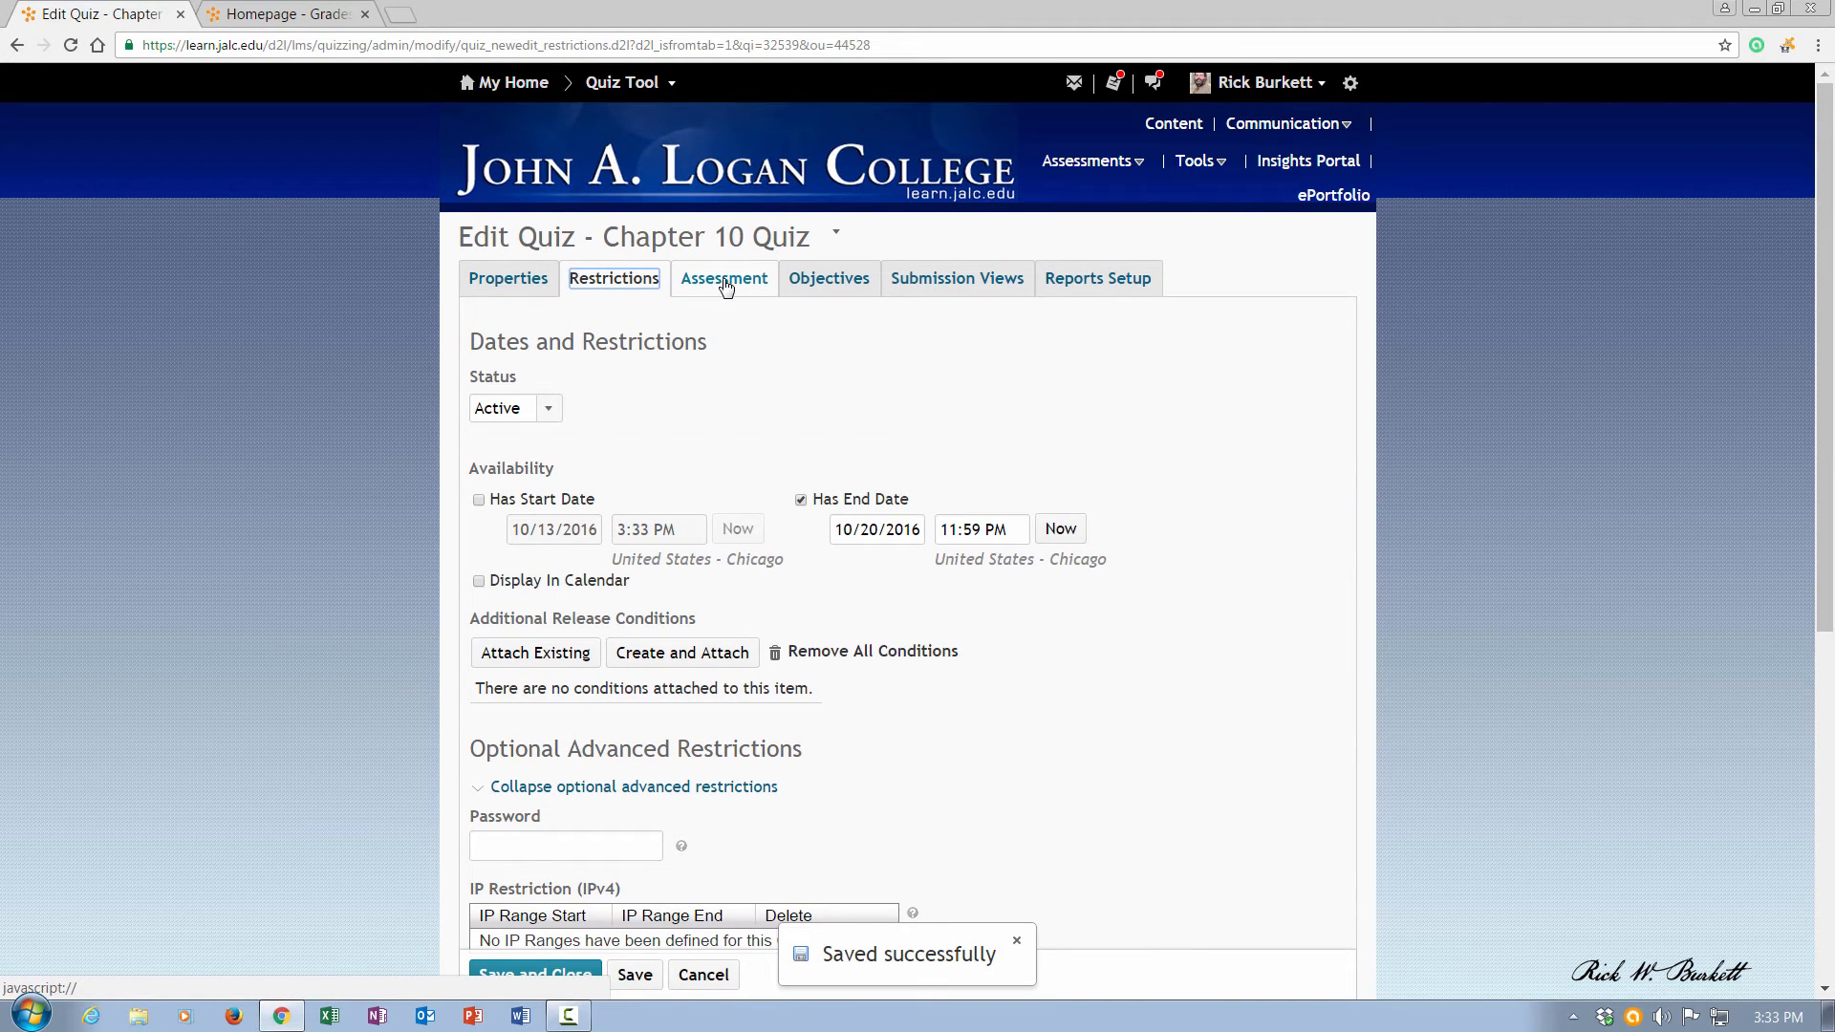
# Step: Allow quiz attempts to be set as graded immediately upon completion in the assessment settings
pyautogui.click(725, 282)
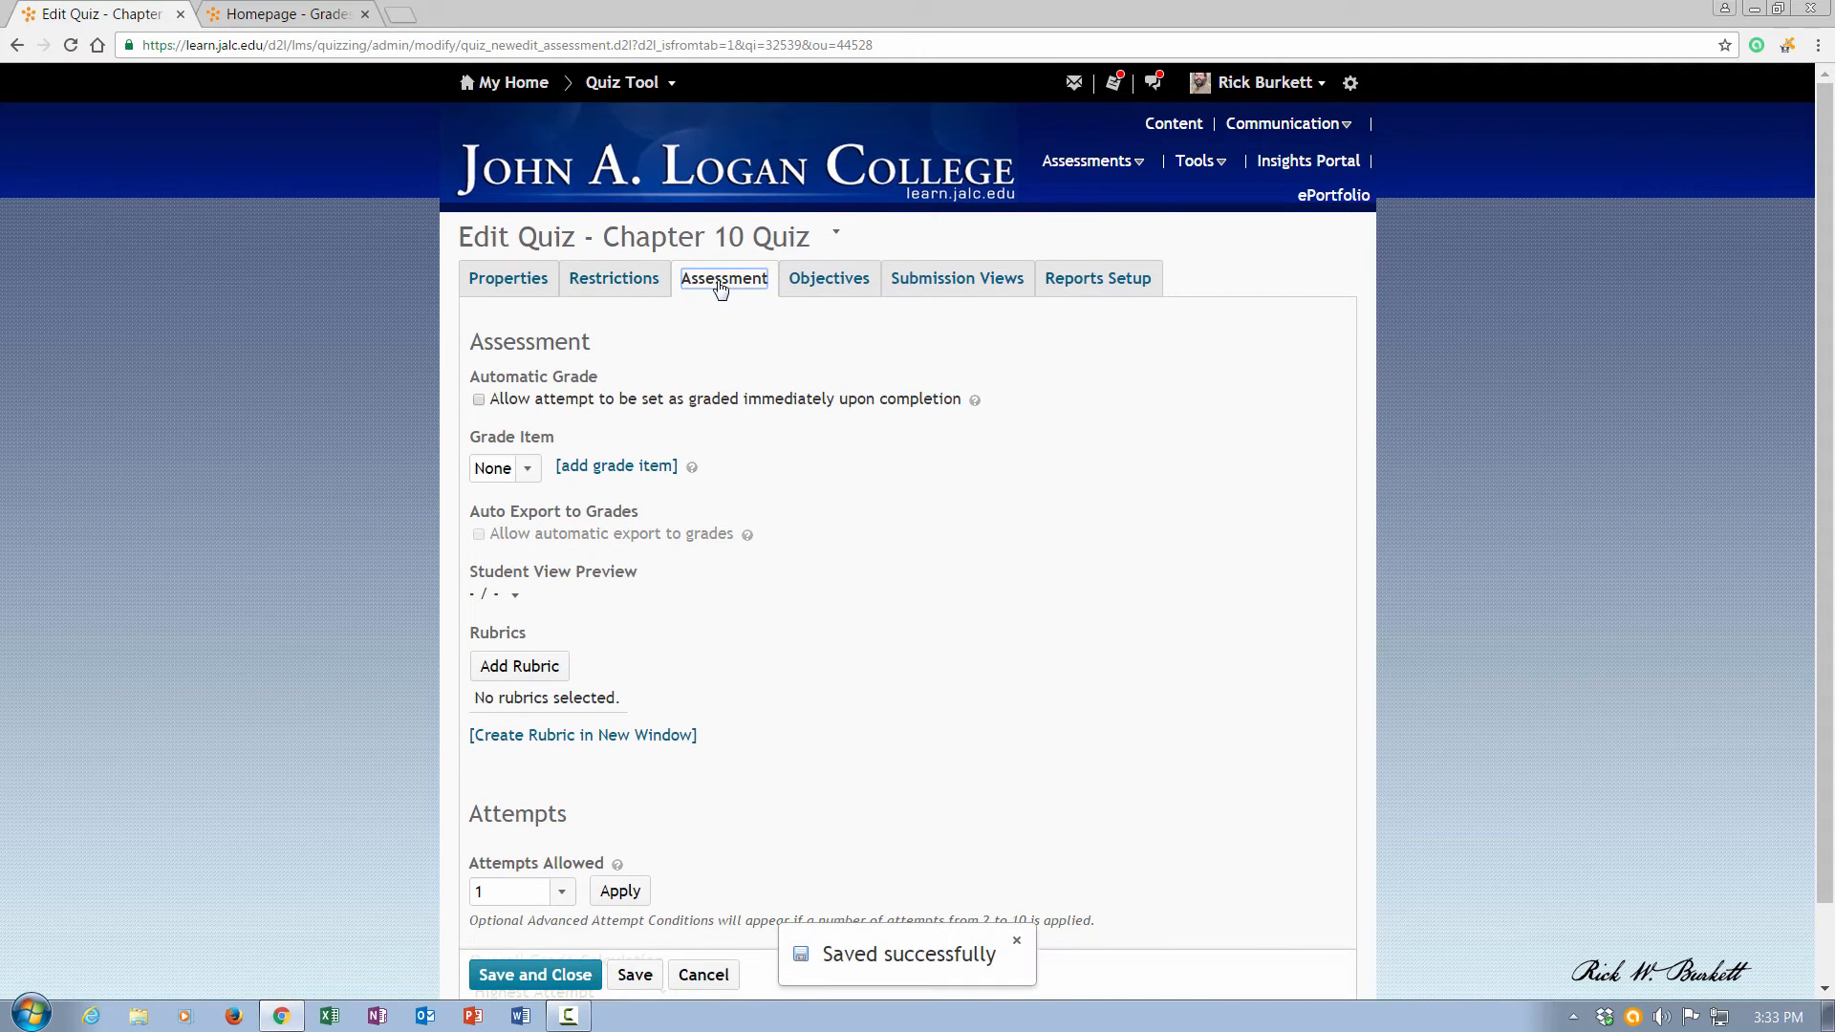
pyautogui.click(478, 400)
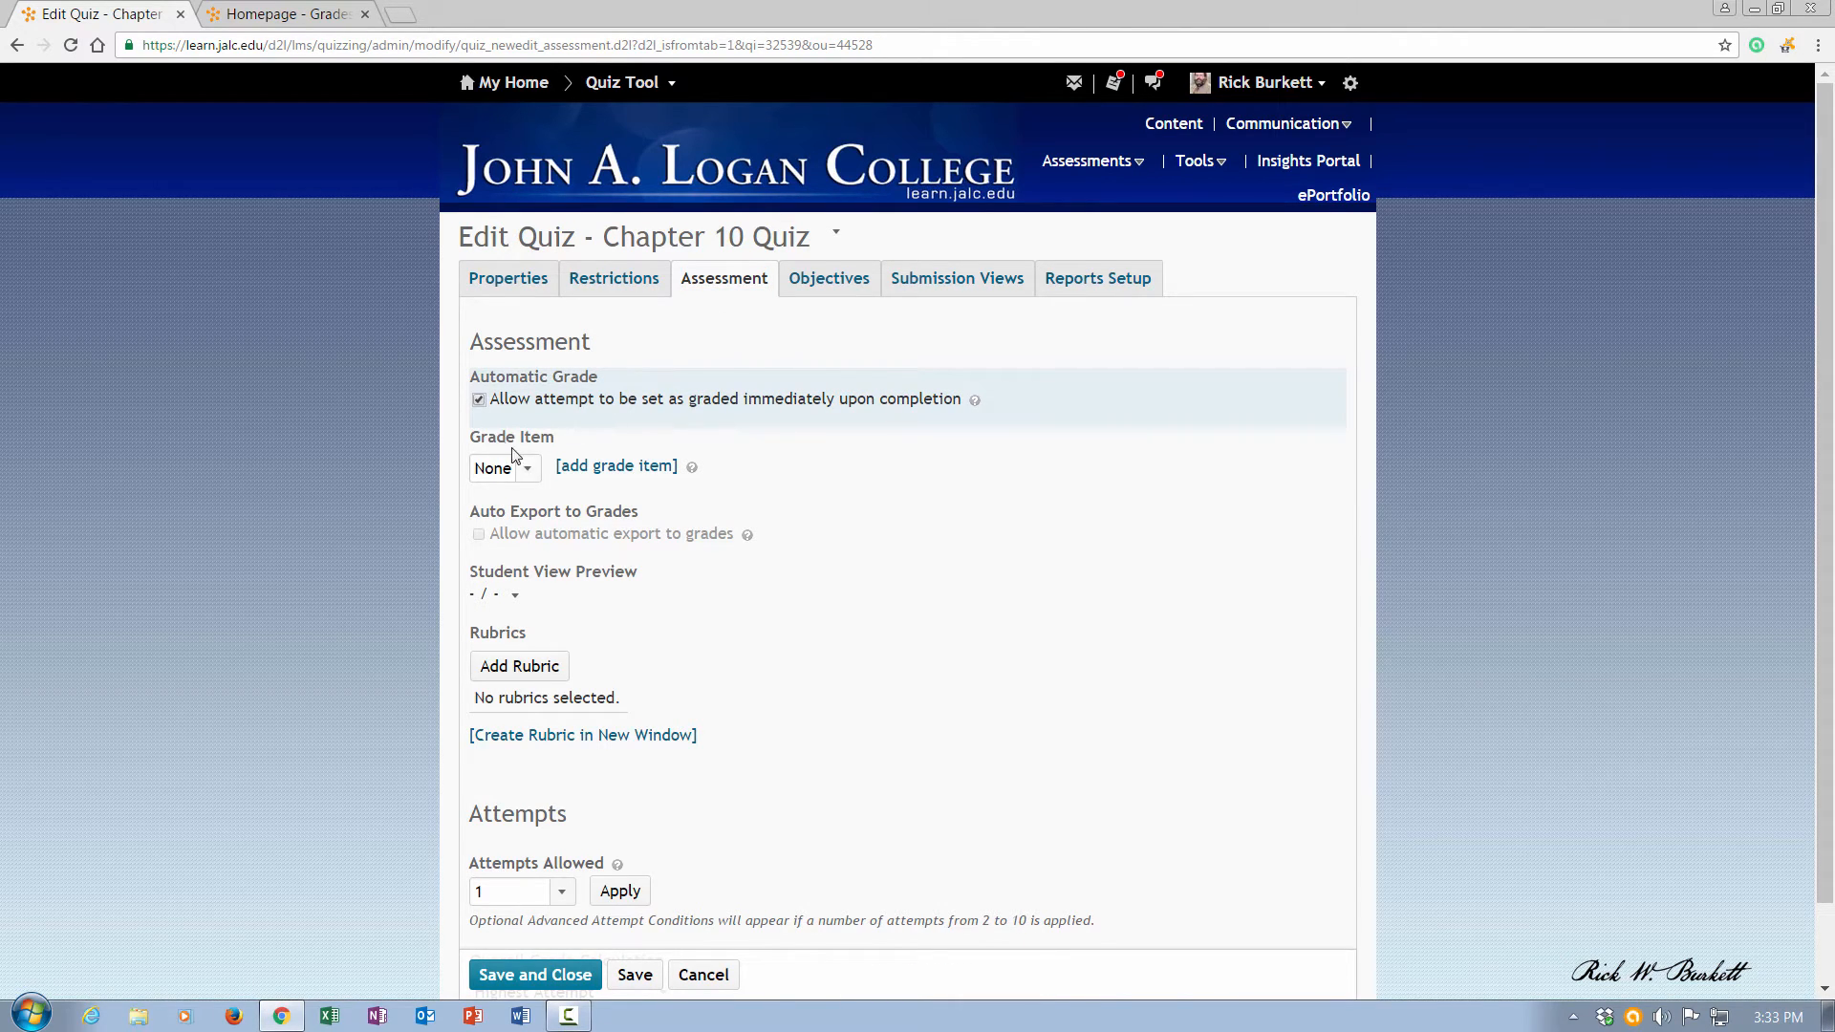
# Step: Start a new grade item for the quiz and name it "Chapter 10 Quiz"
pyautogui.click(598, 467)
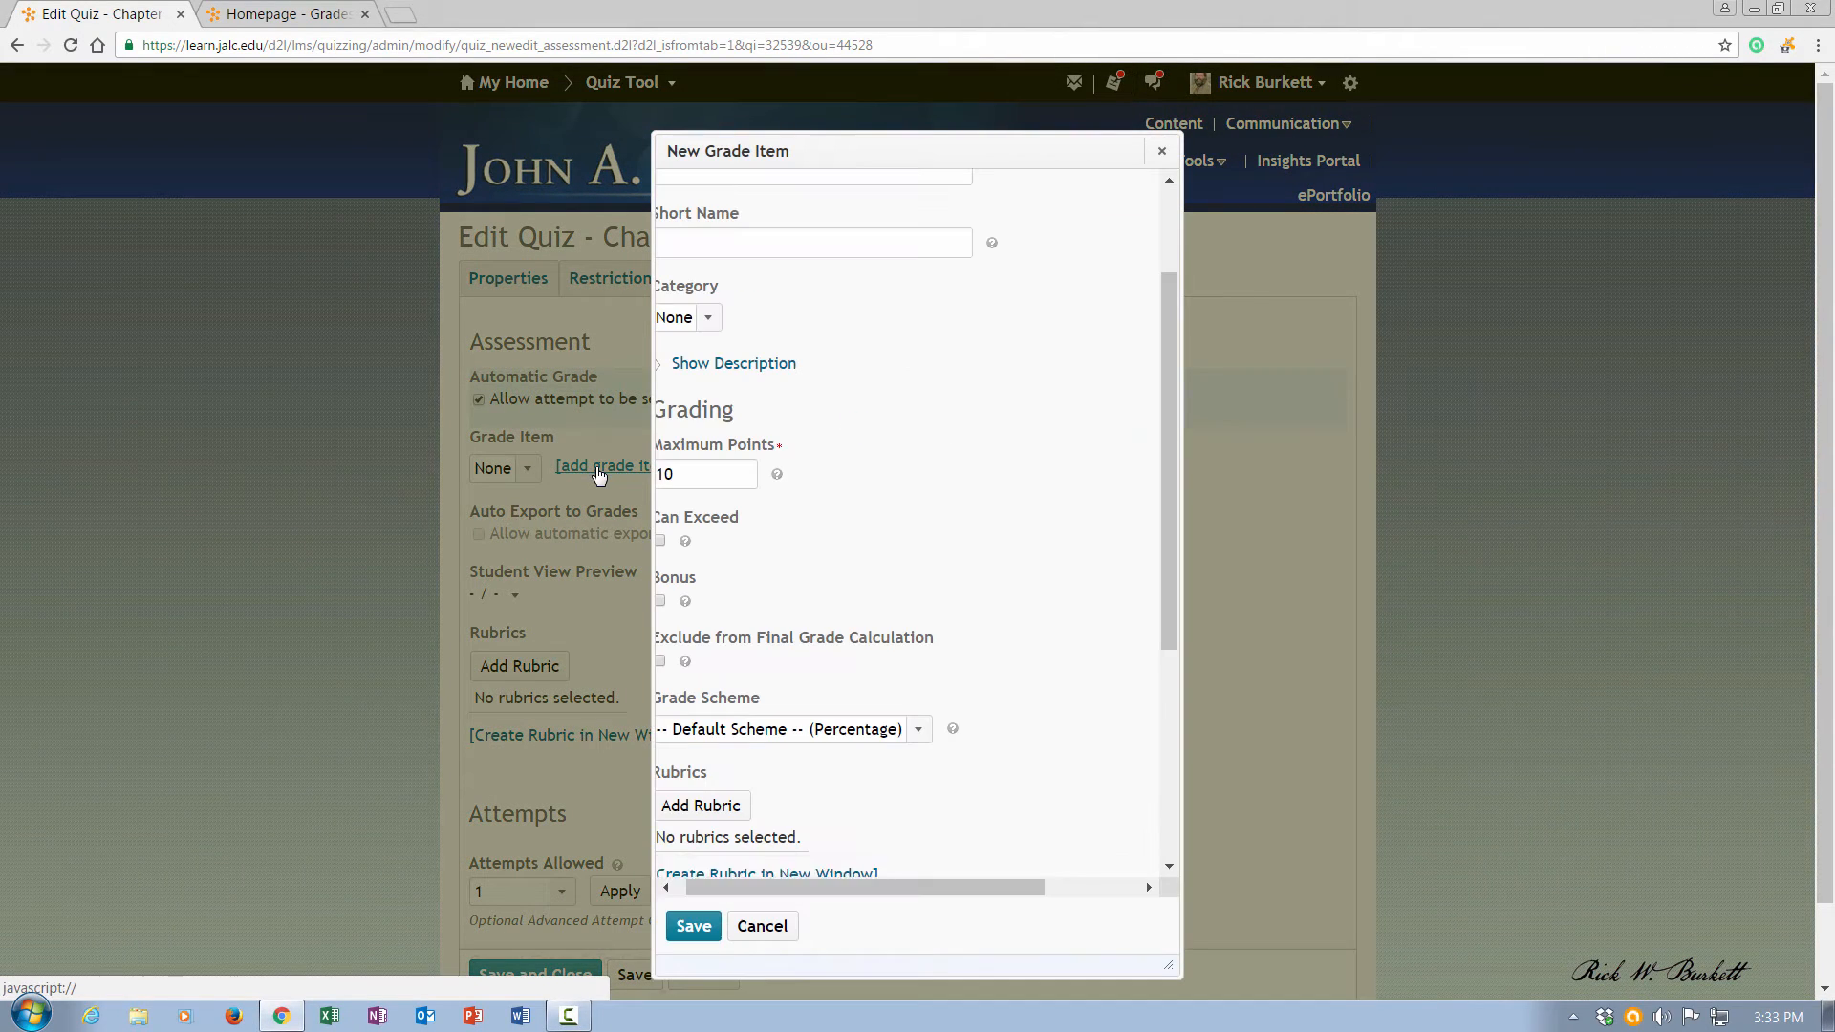
pyautogui.moveTo(1164, 353); pyautogui.dragTo(1192, 229)
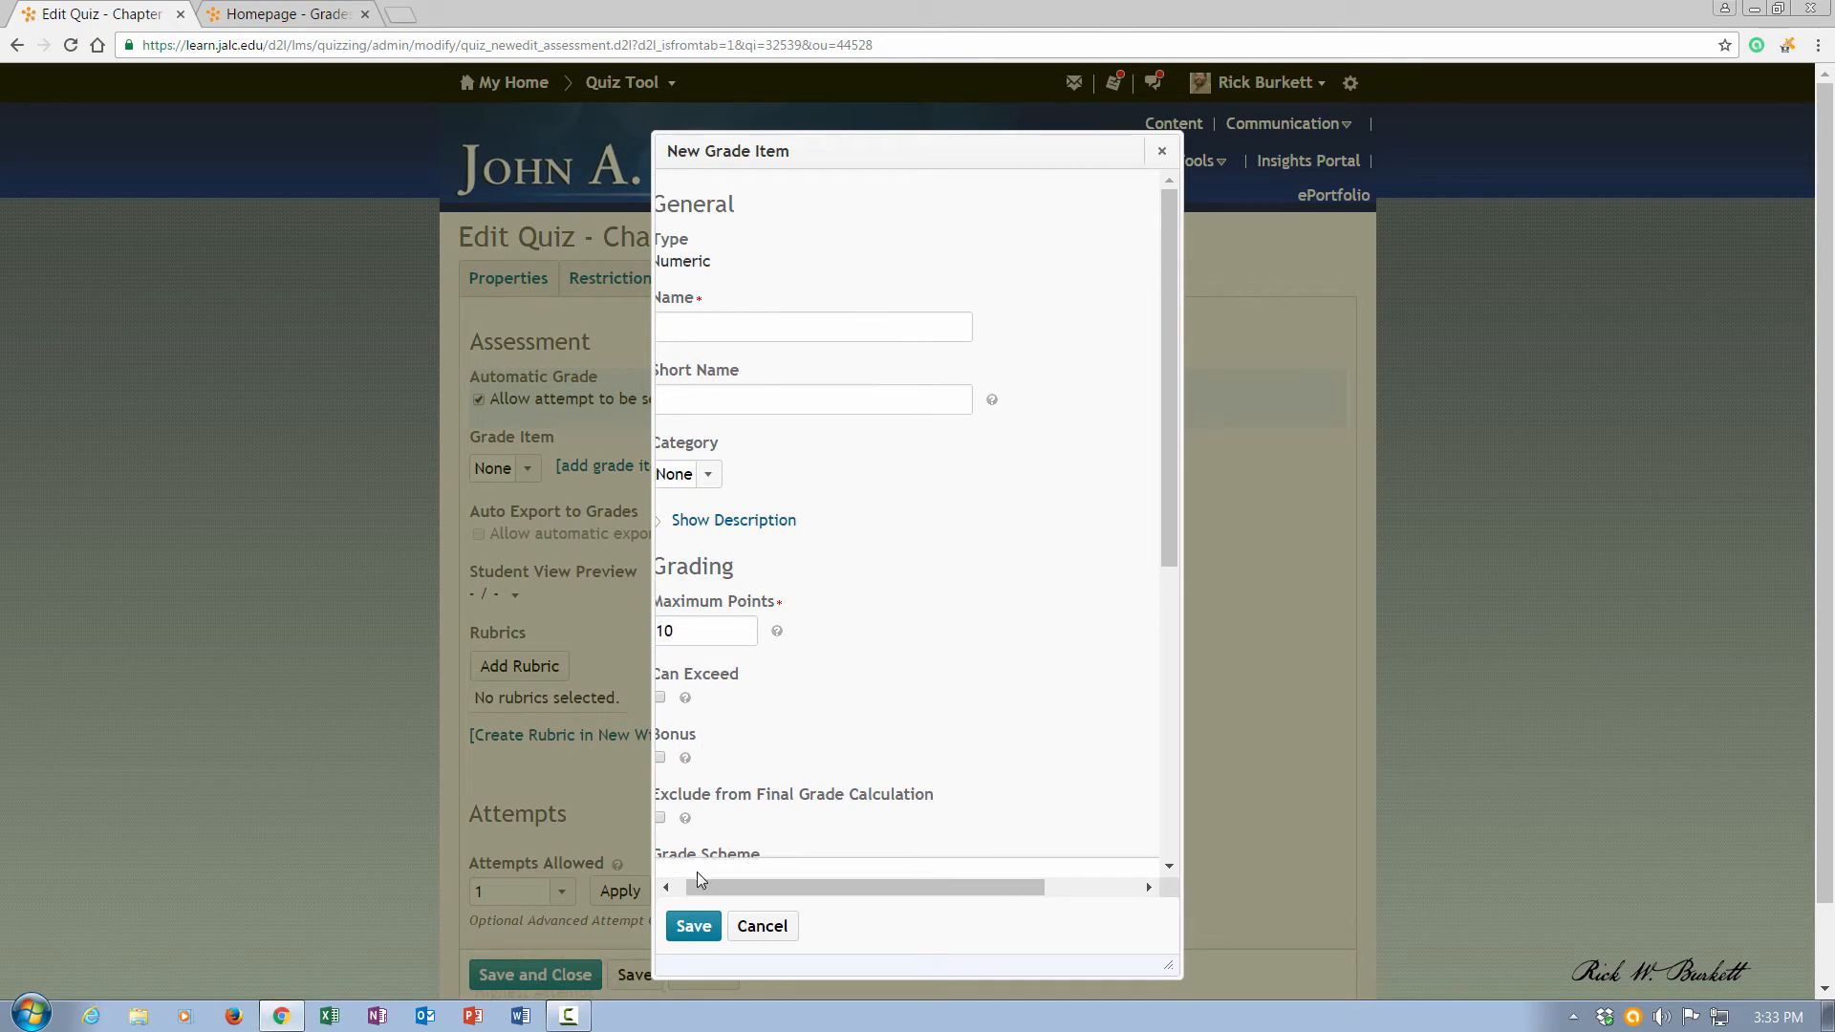
pyautogui.moveTo(692, 885); pyautogui.dragTo(657, 896)
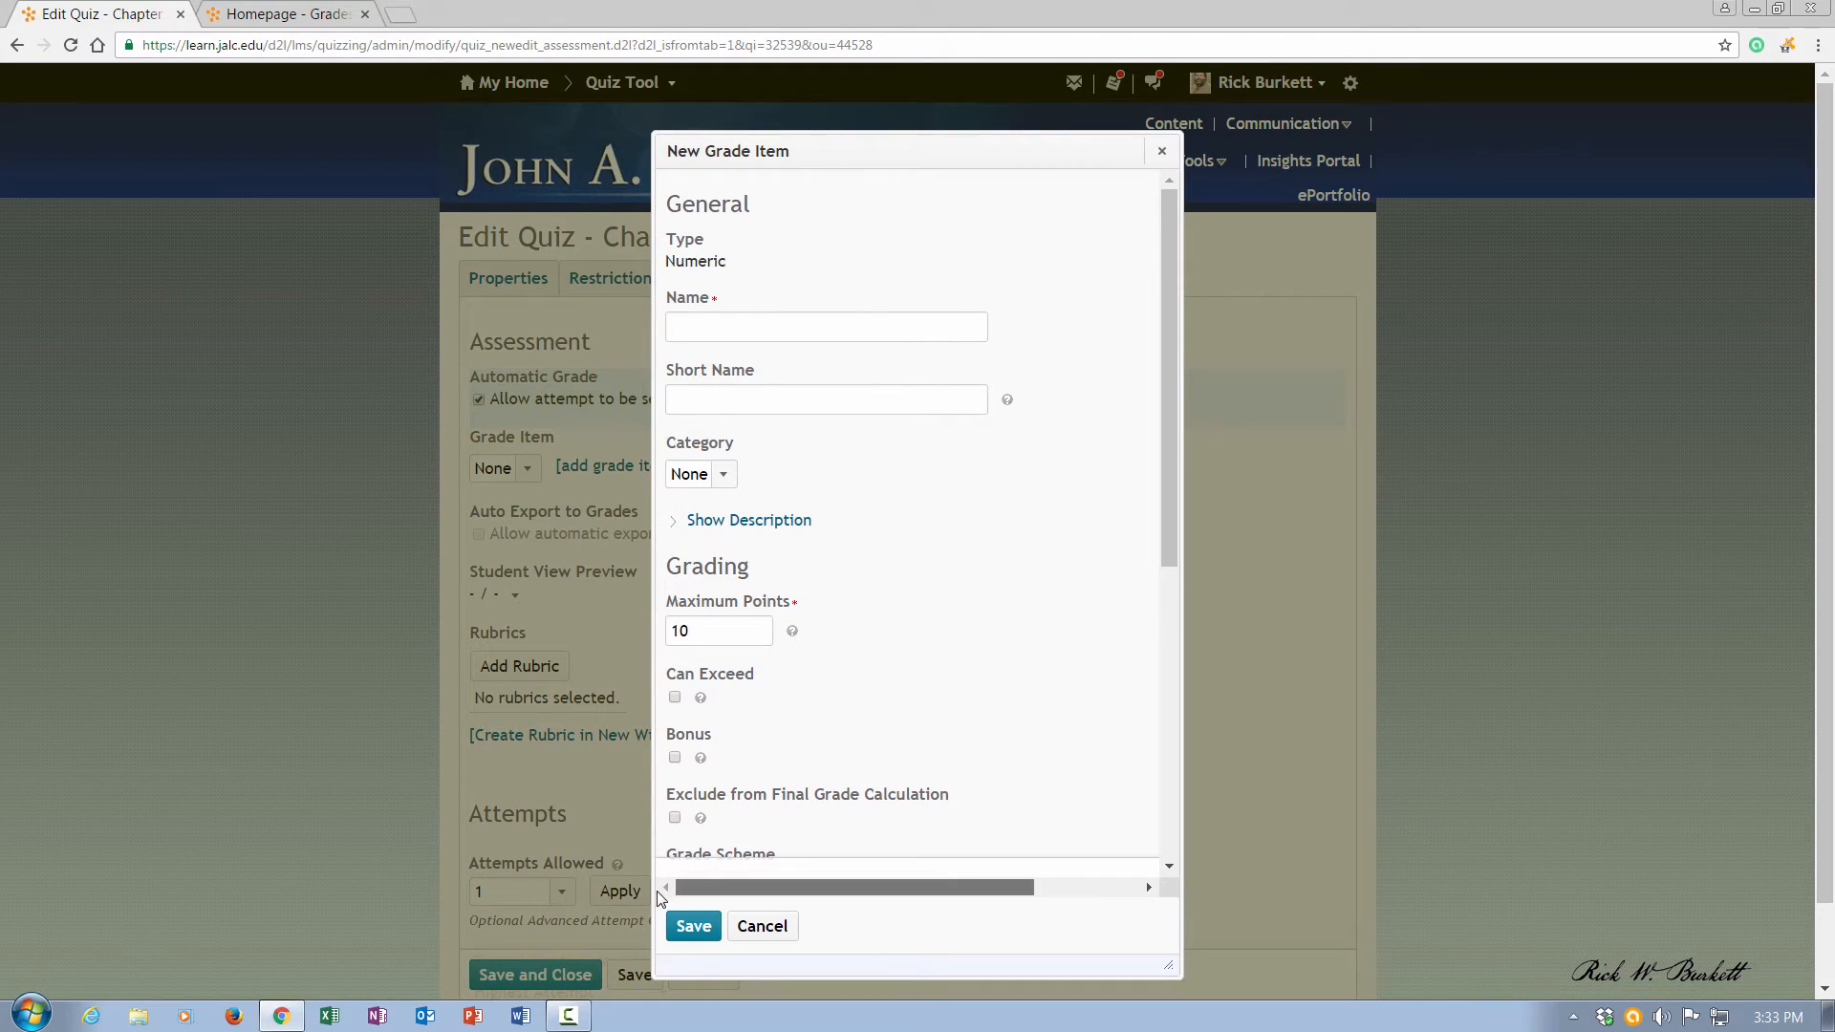
pyautogui.click(728, 330)
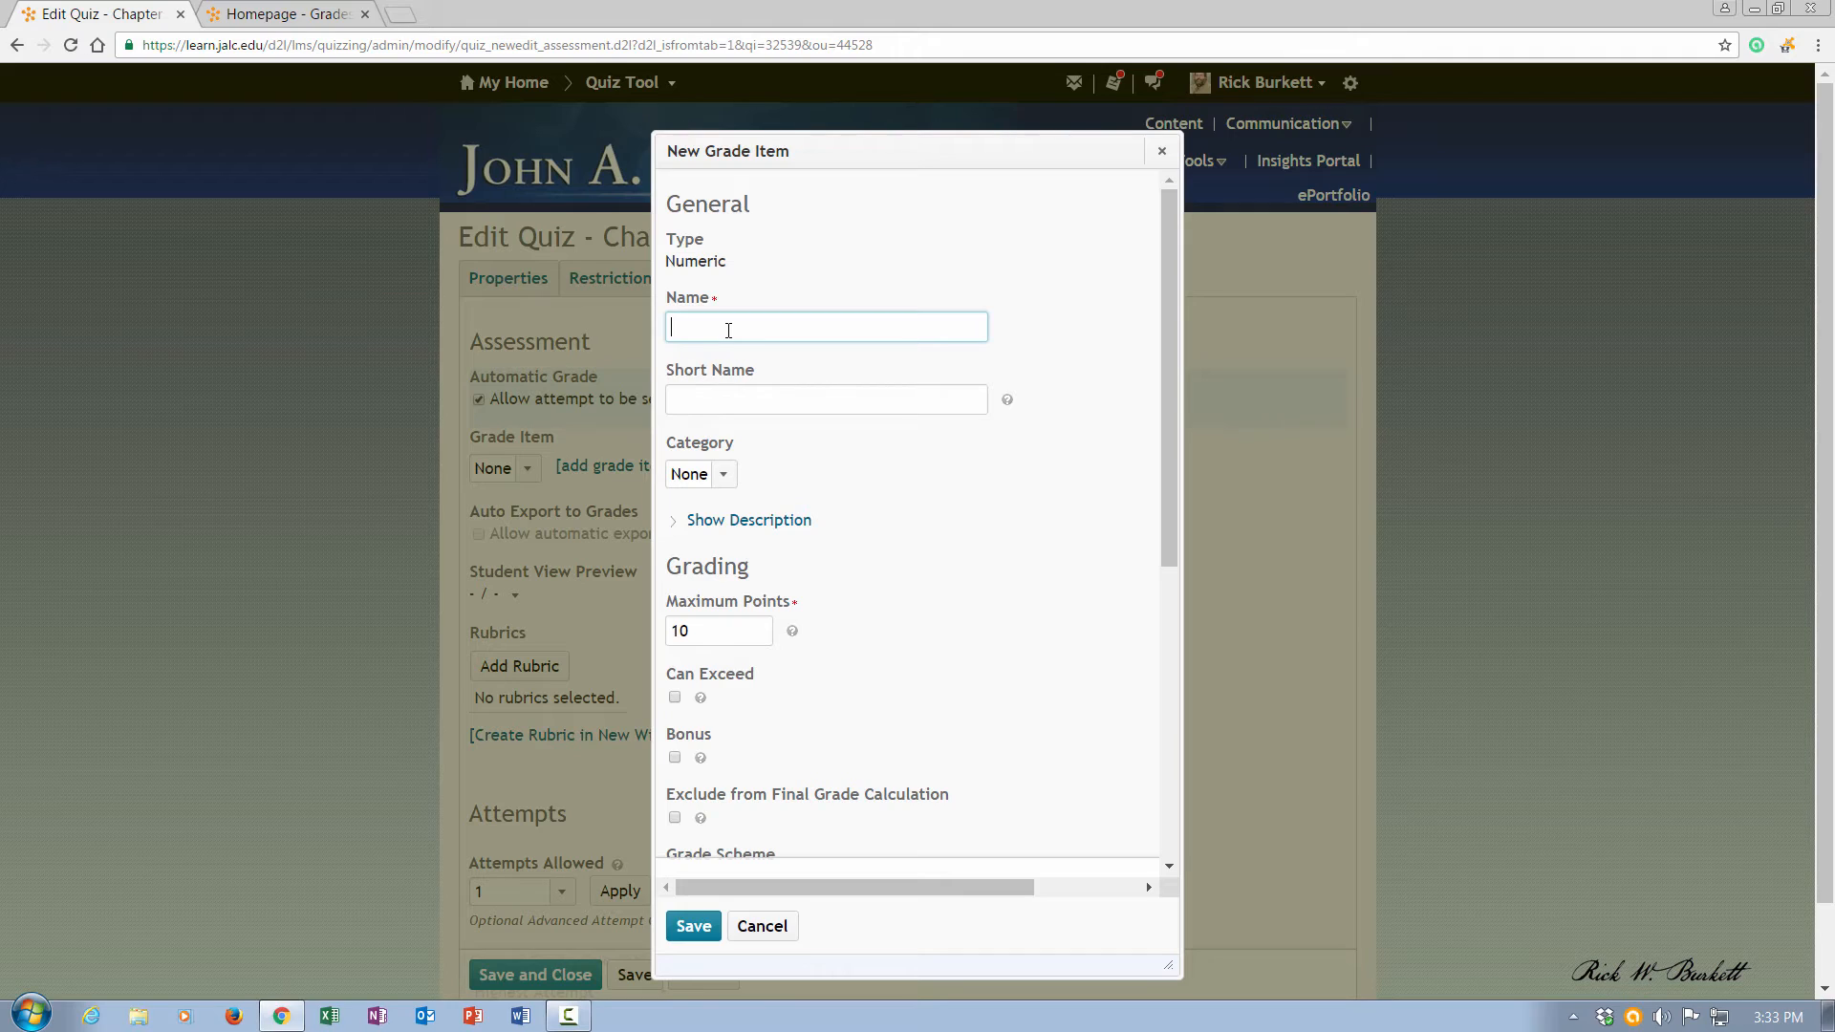
pyautogui.write('Chapter 10 Quiz')
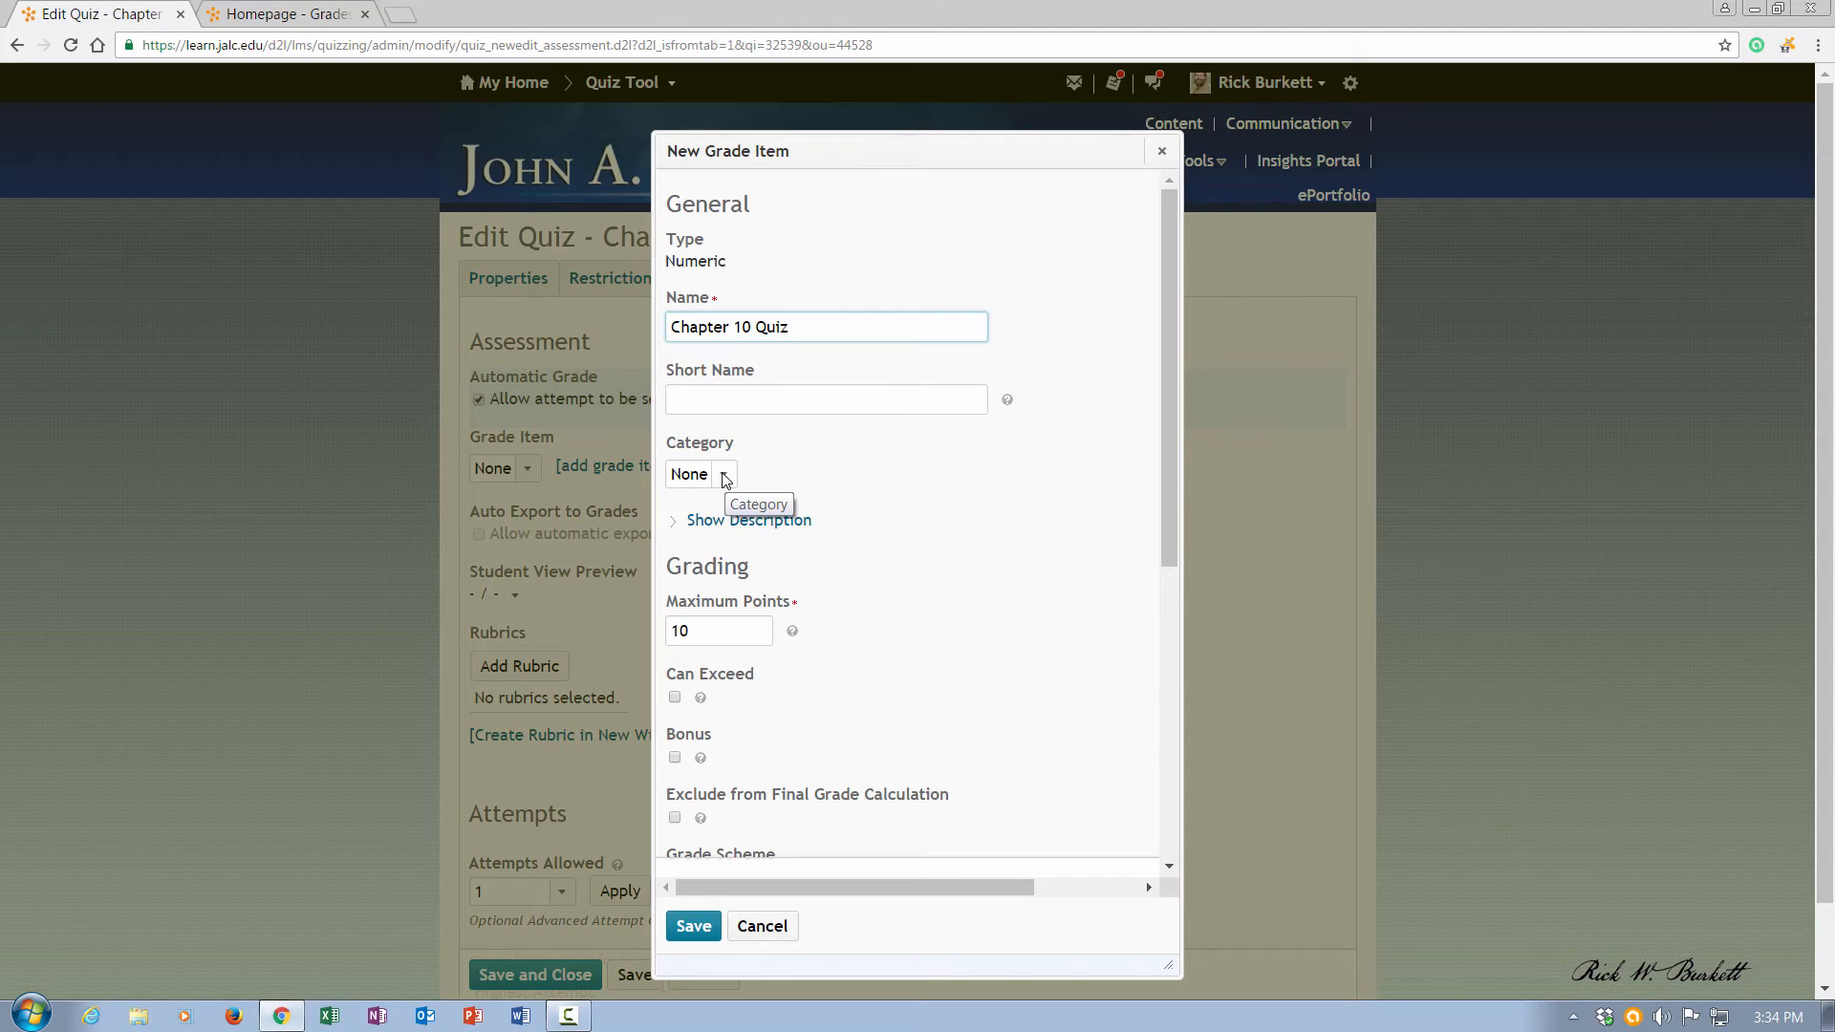
# Step: Set the grade item's maximum points to 50, review its remaining grading and visibility options, and save the item
pyautogui.doubleClick(700, 628)
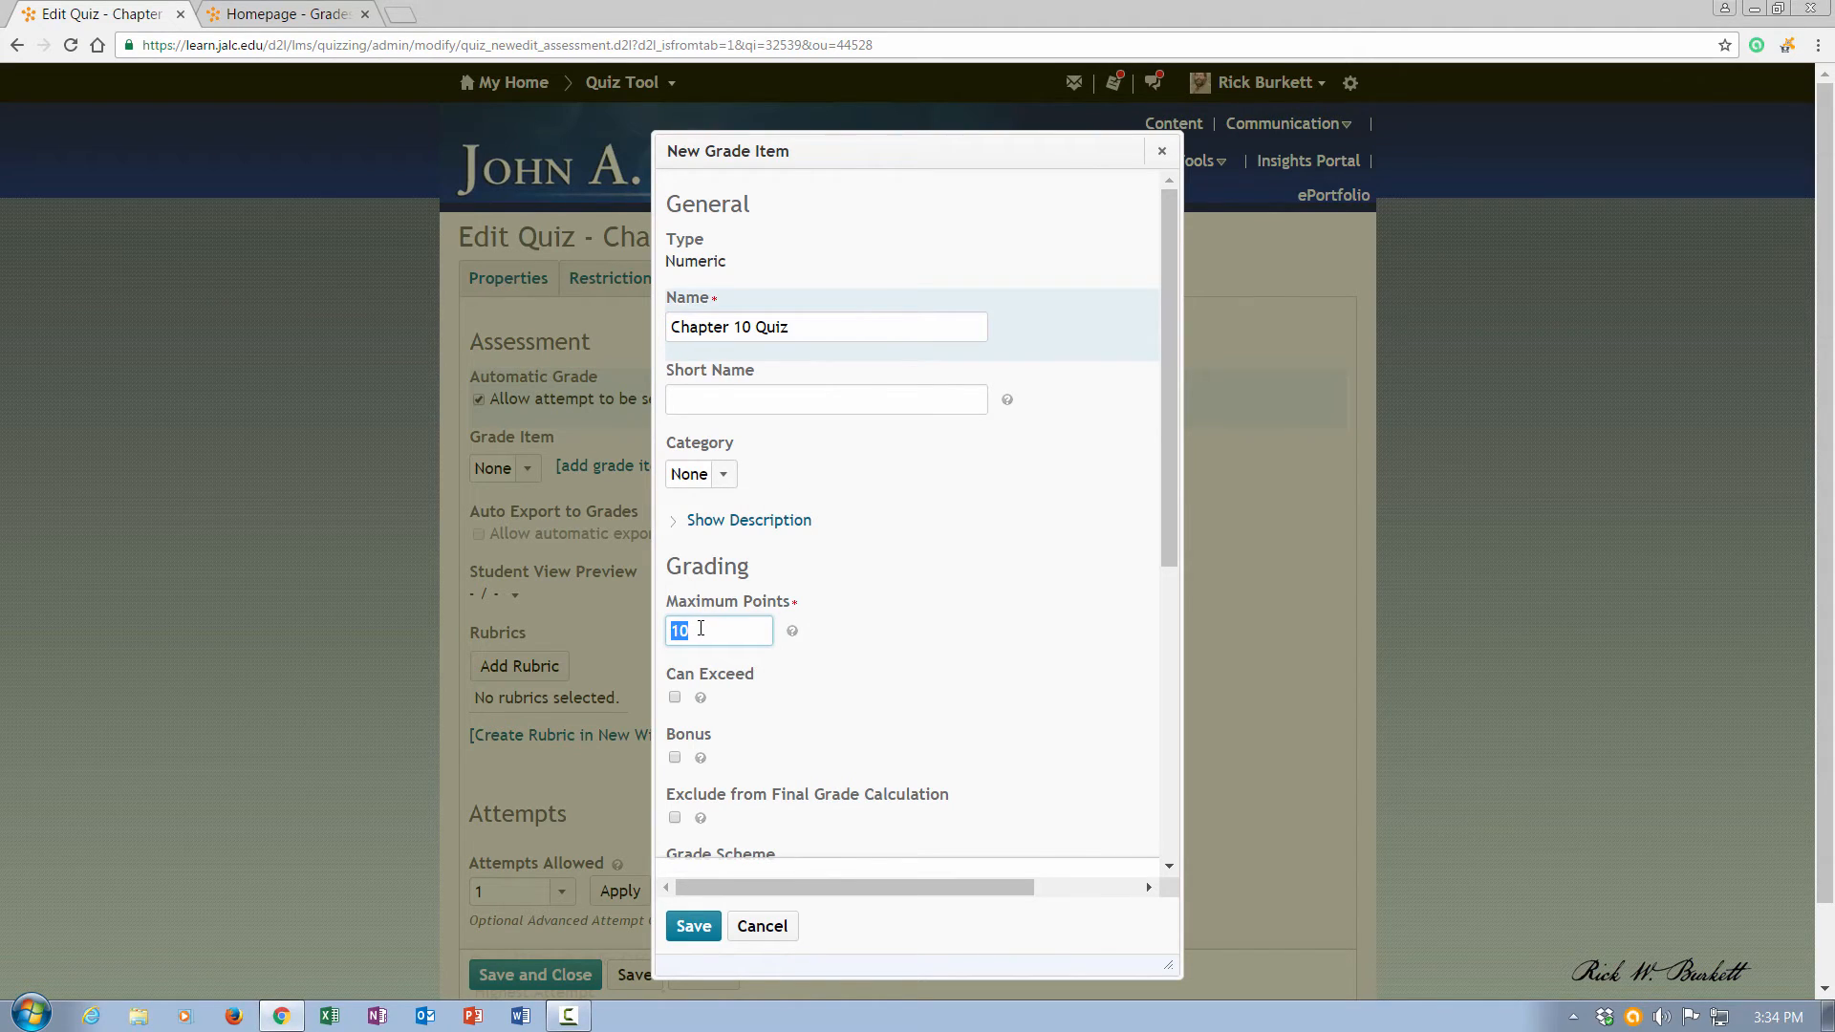
pyautogui.write('50')
pyautogui.moveTo(1165, 528); pyautogui.dragTo(1152, 640)
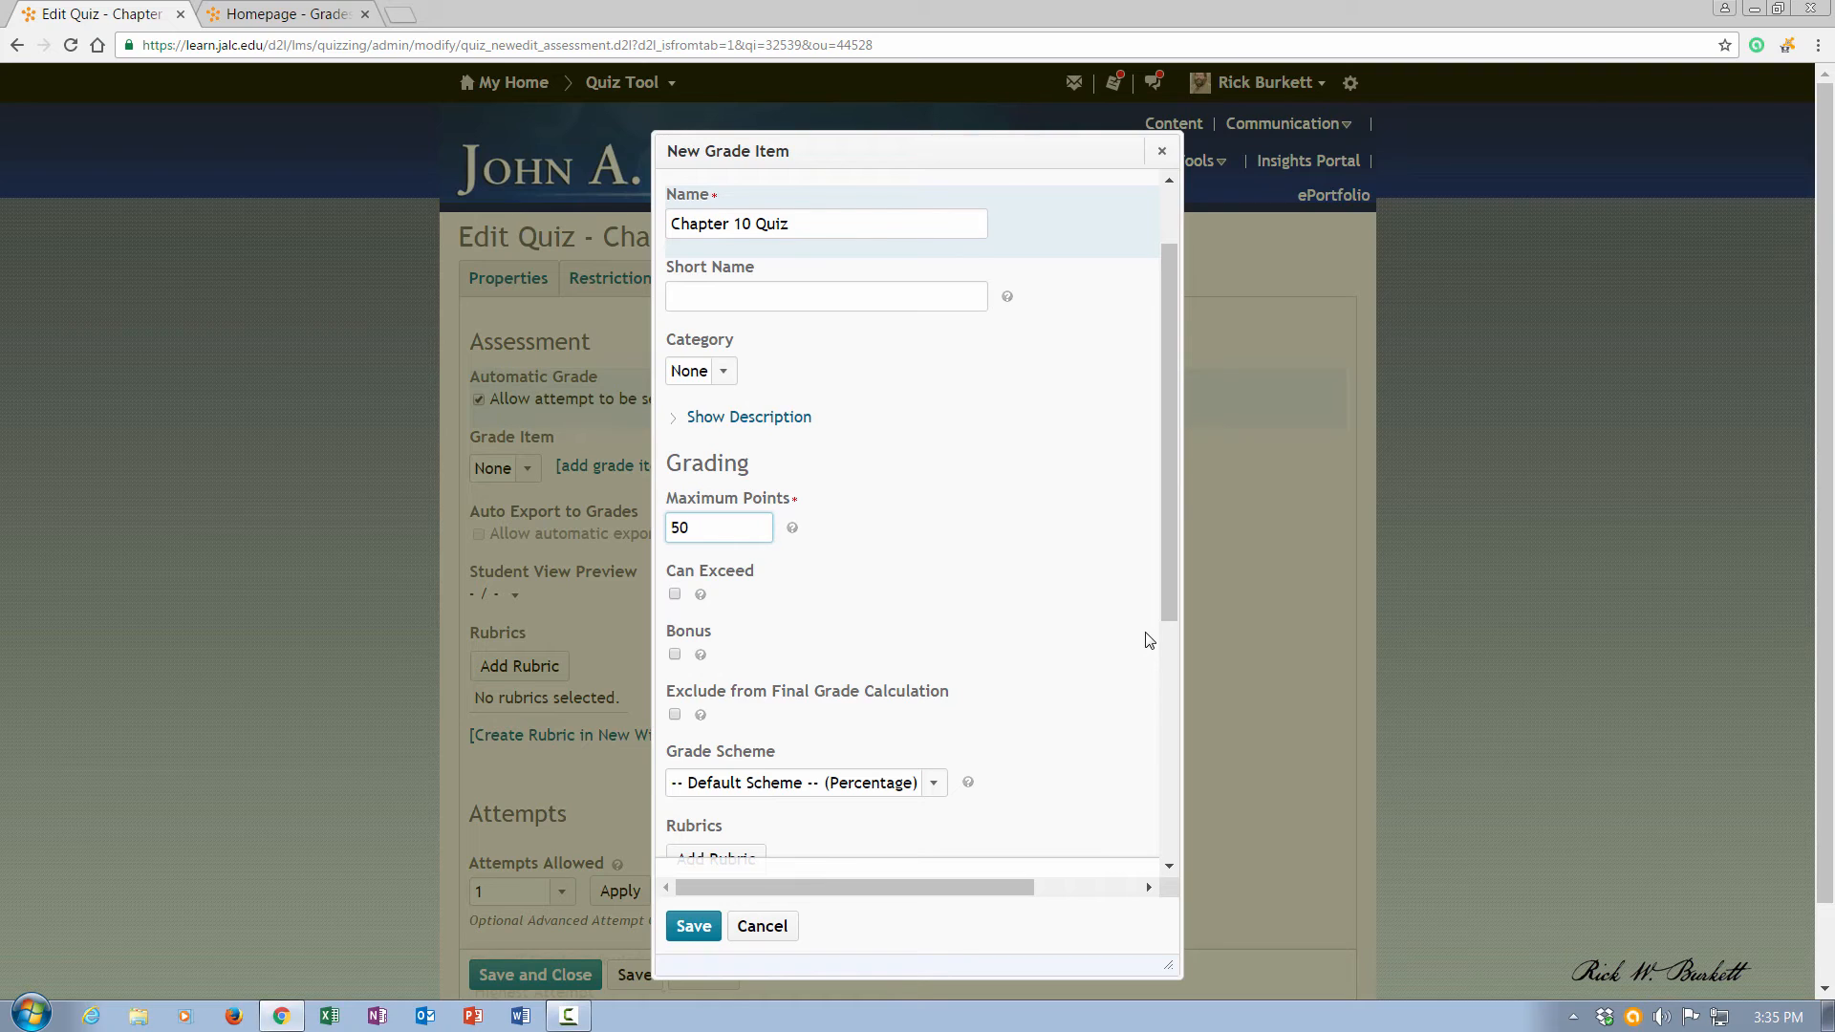
pyautogui.scroll(-3, 1183, 655)
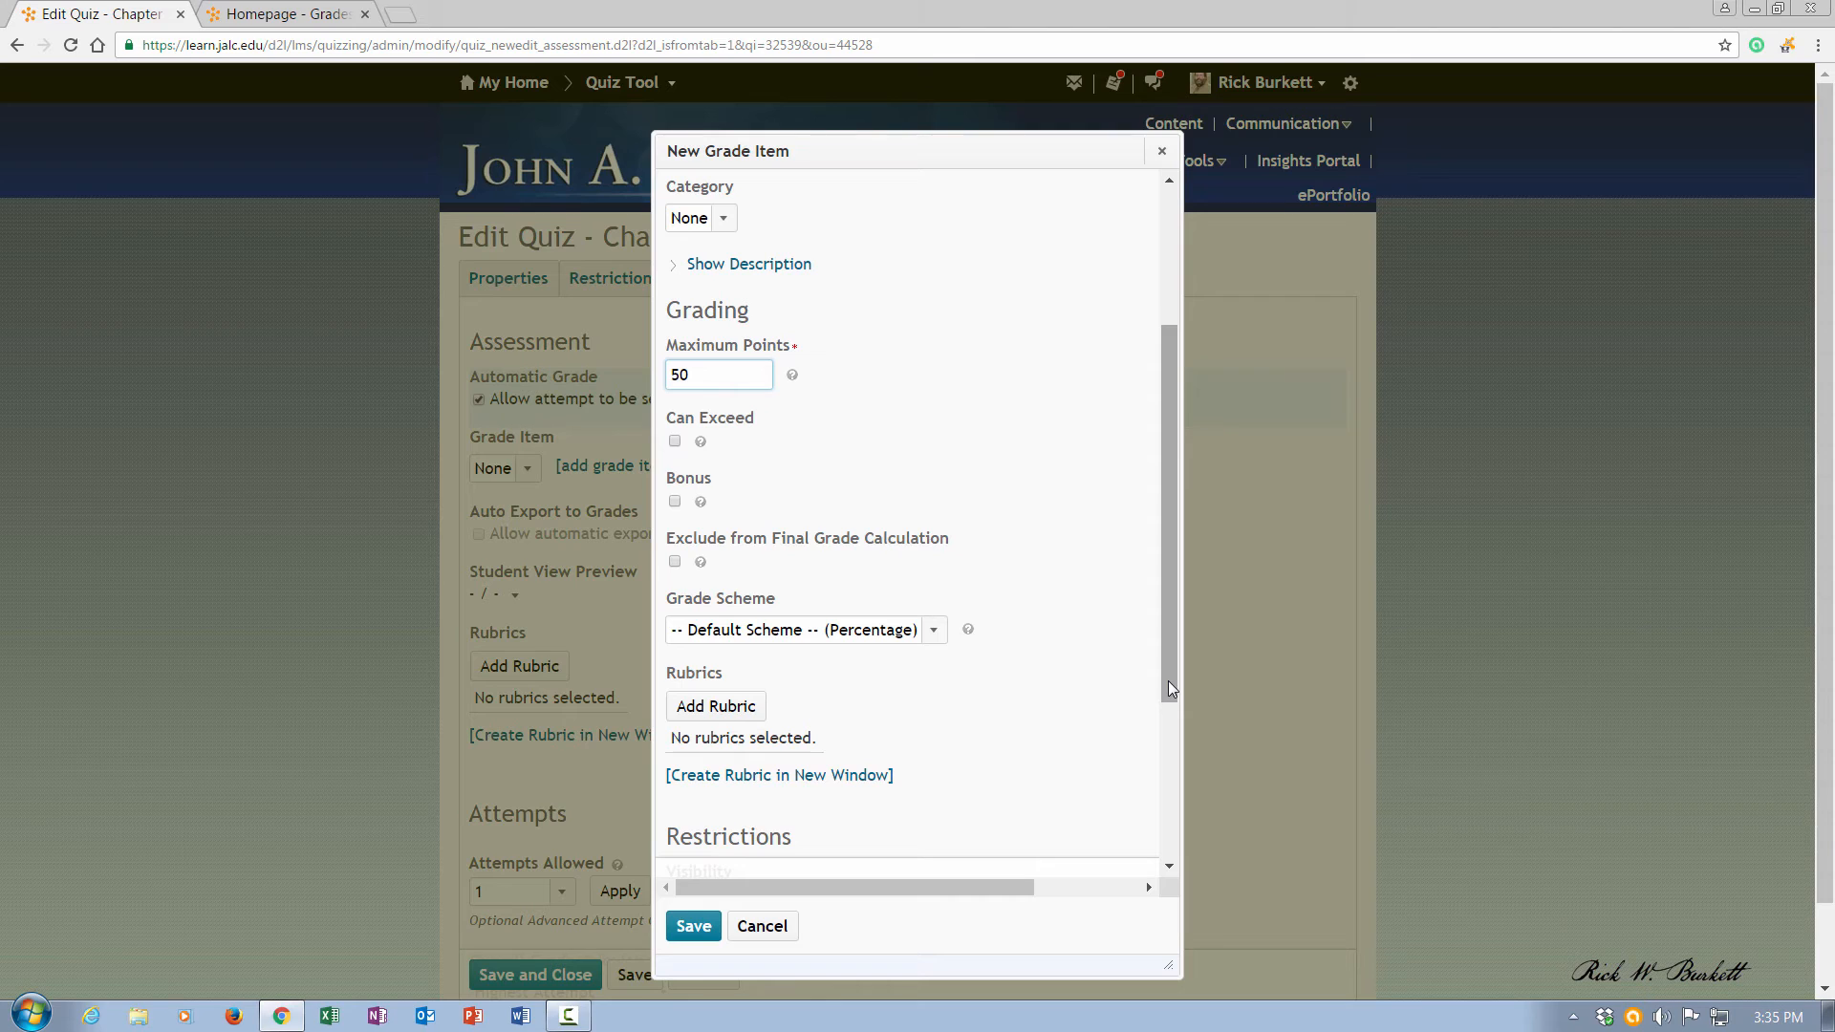
pyautogui.moveTo(1168, 680); pyautogui.dragTo(1162, 829)
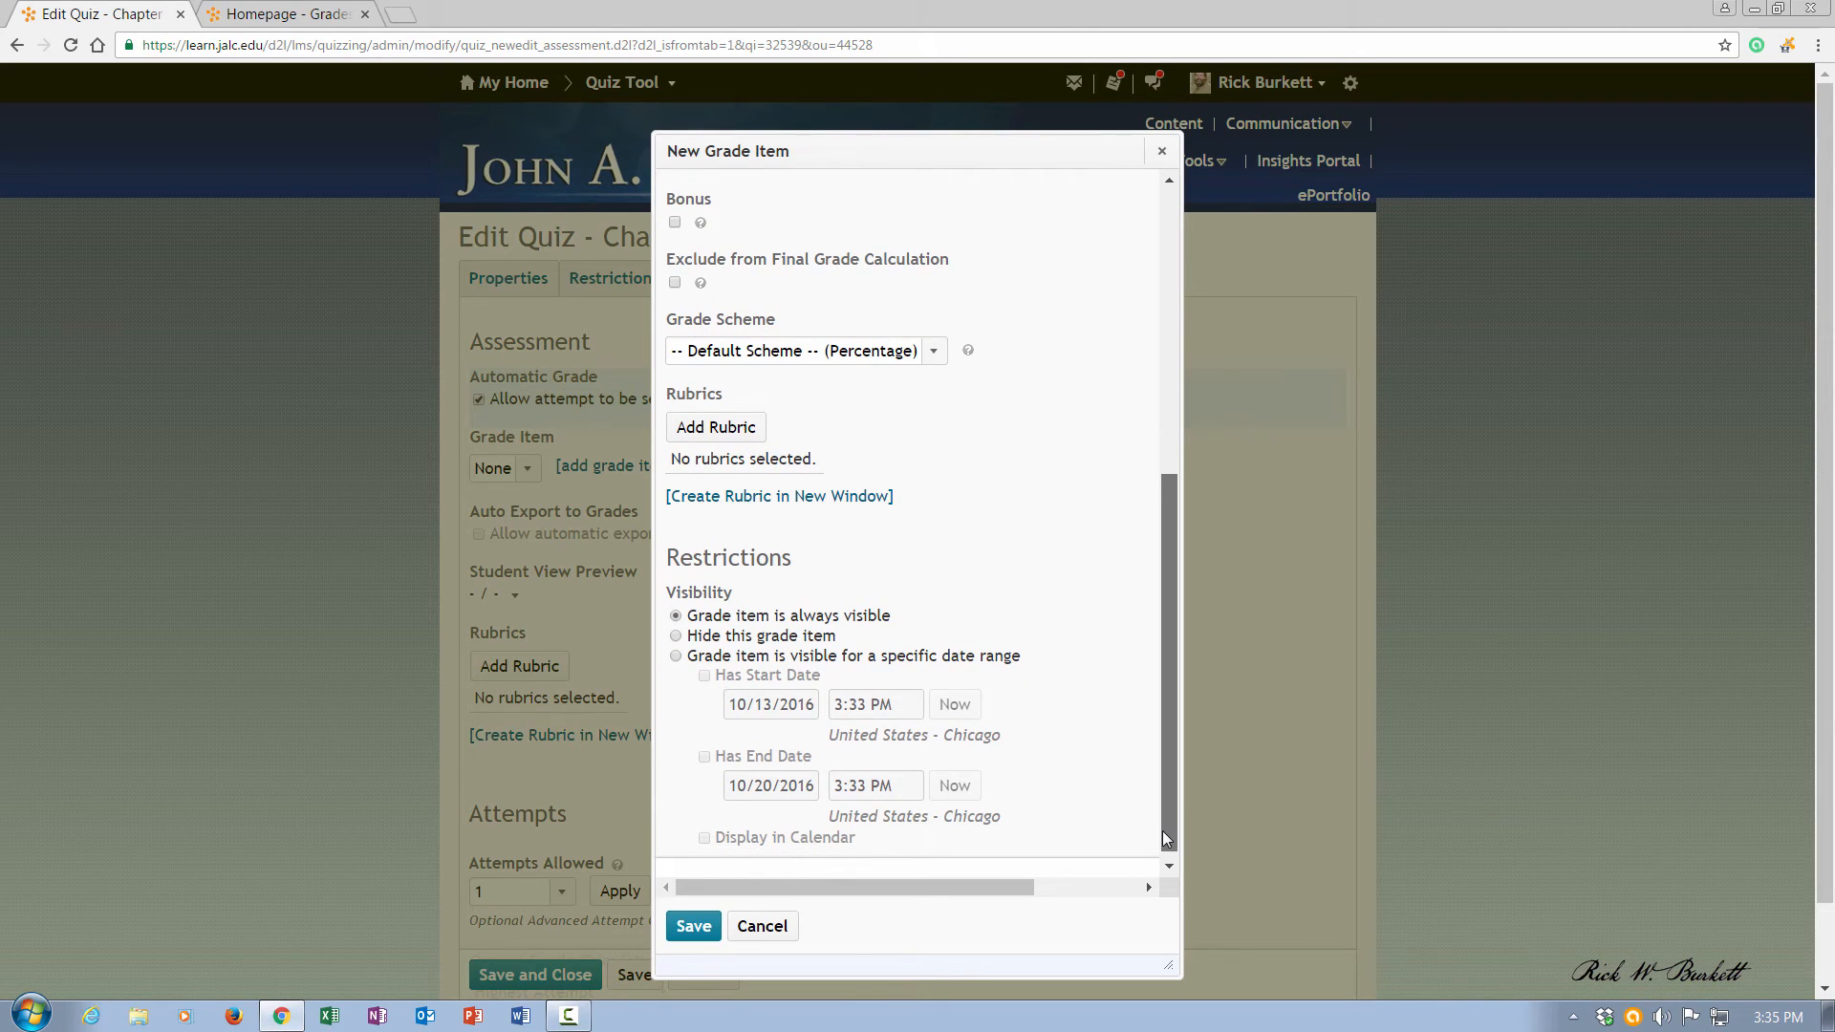
pyautogui.moveTo(1162, 839); pyautogui.dragTo(1158, 853)
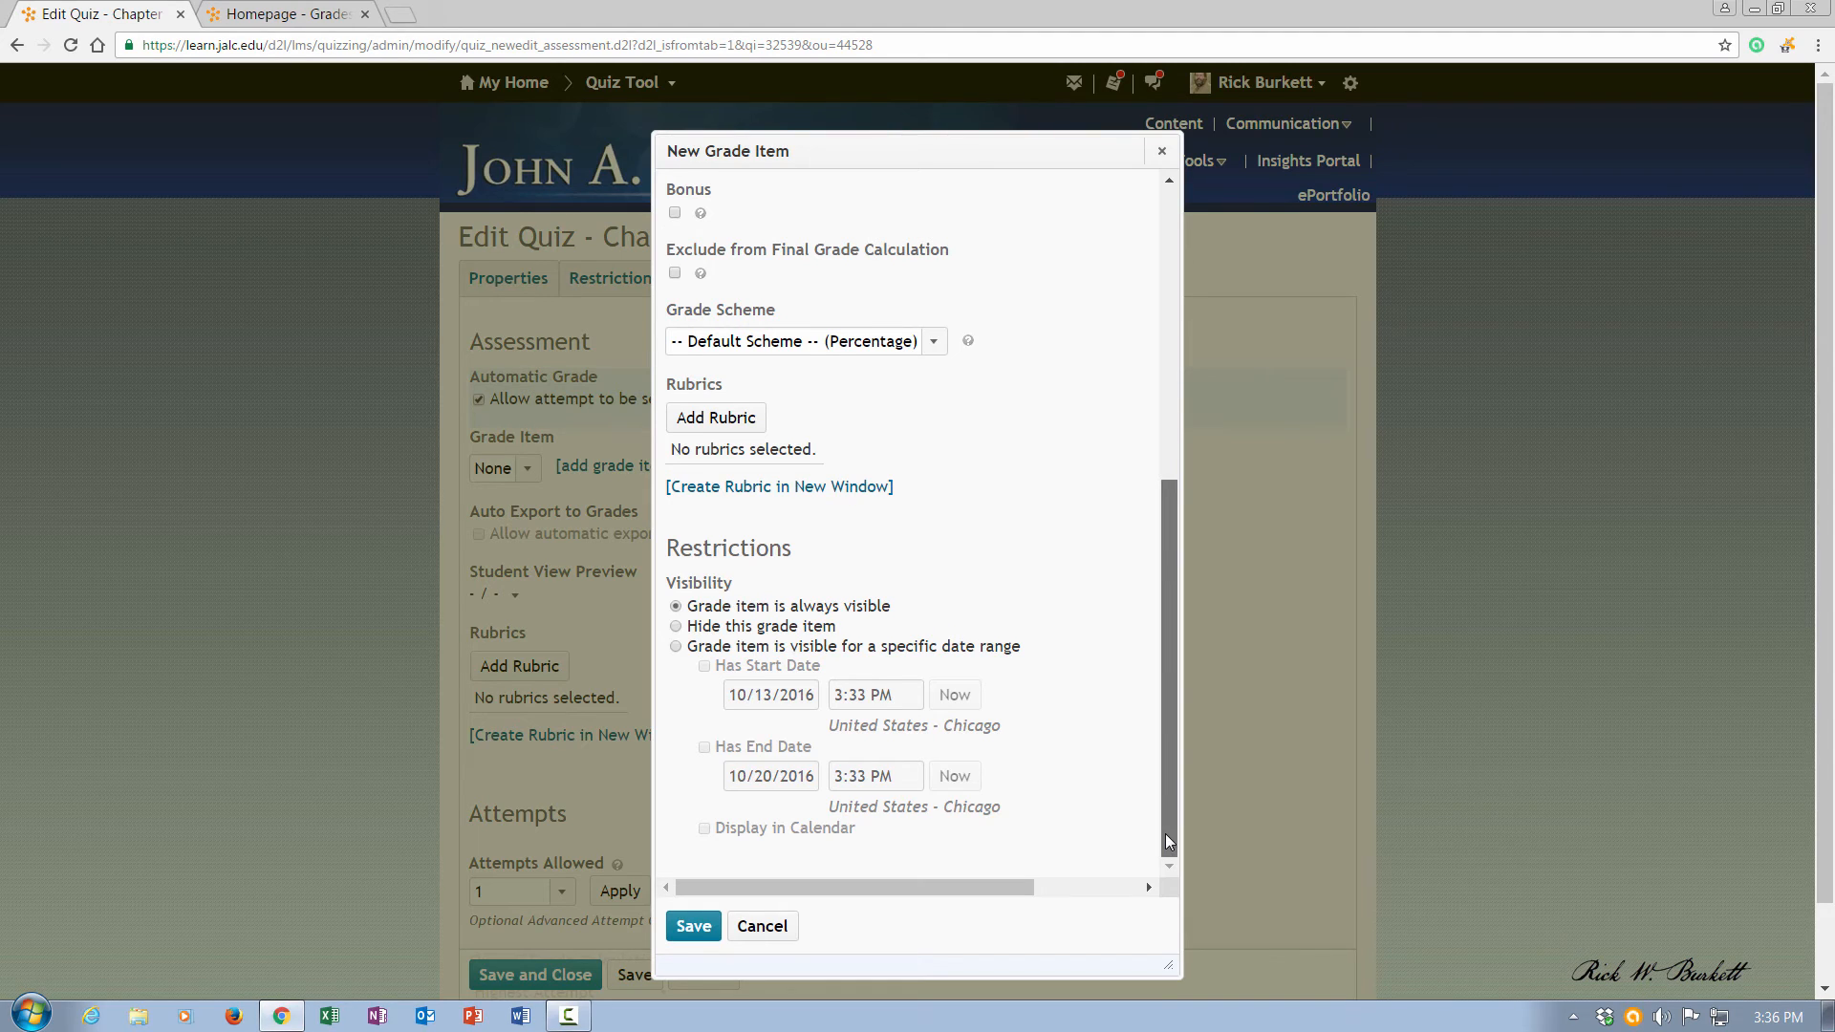
pyautogui.moveTo(1166, 834); pyautogui.dragTo(1216, 529)
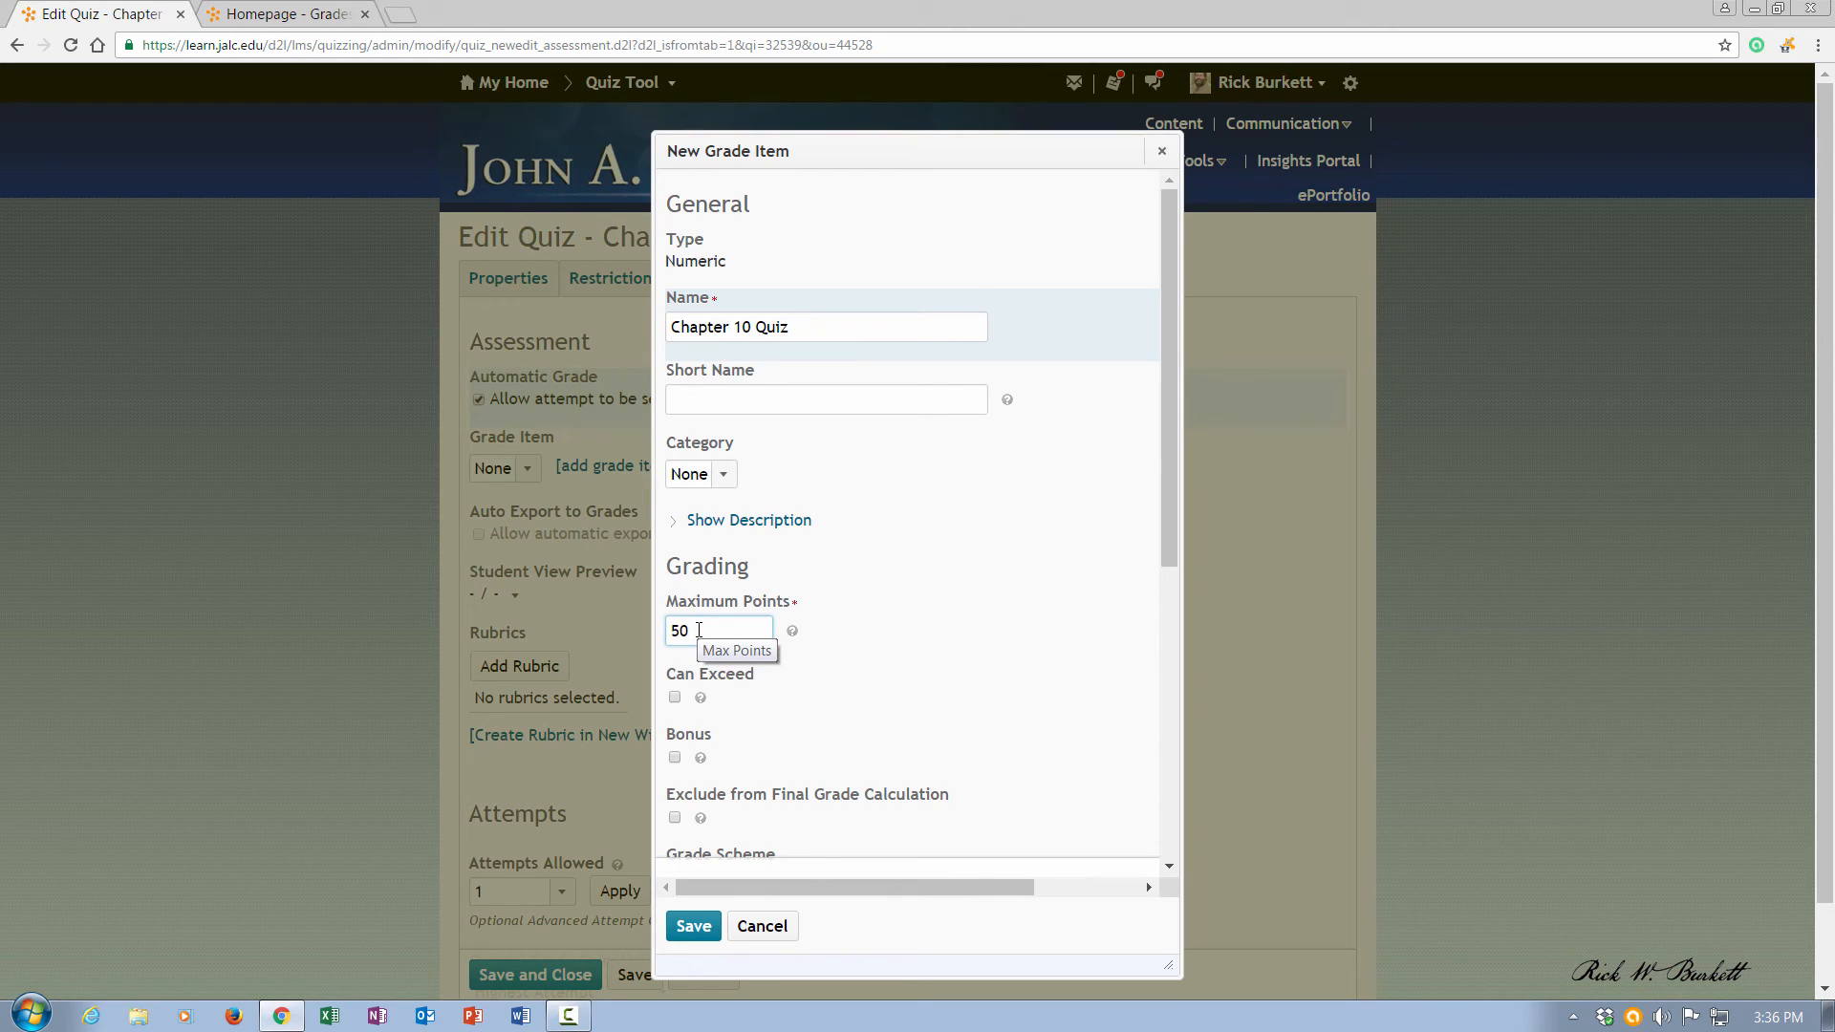
pyautogui.click(690, 928)
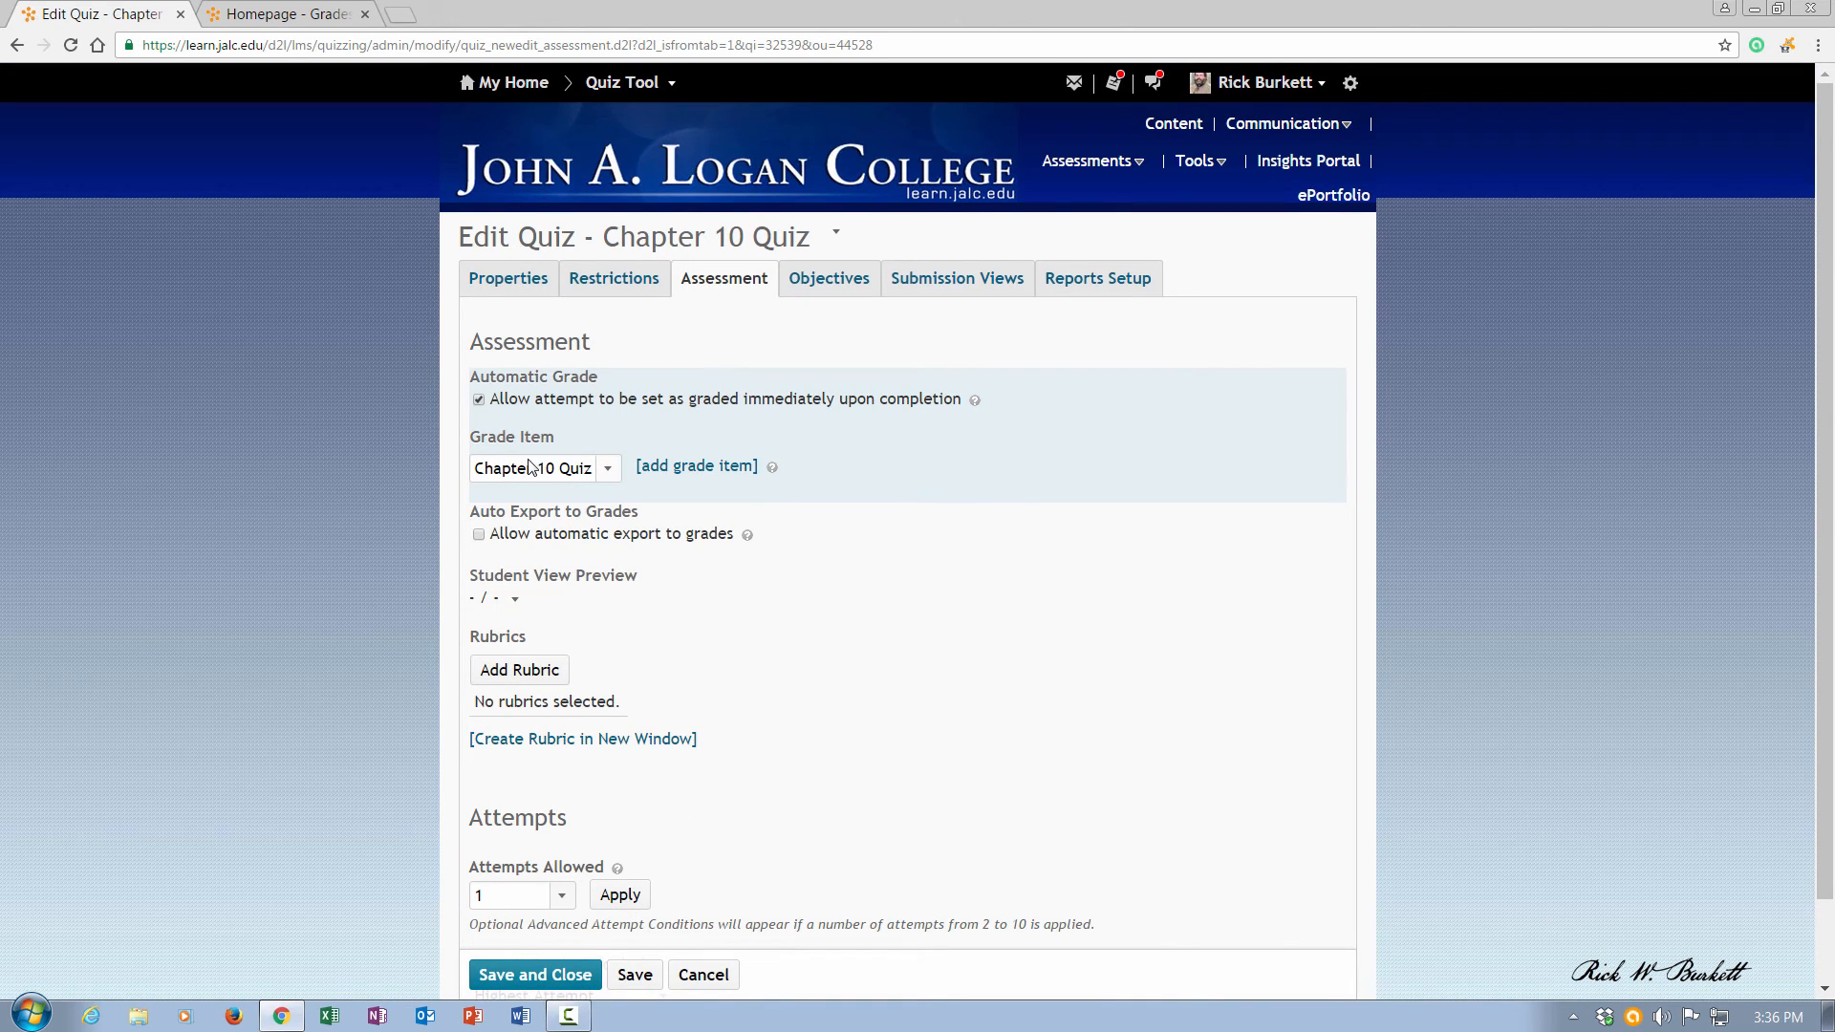
# Step: Allow automatic export to grades, keep 1 allowed attempt with the Highest Attempt grade calculation, and save the assessment settings
pyautogui.click(479, 535)
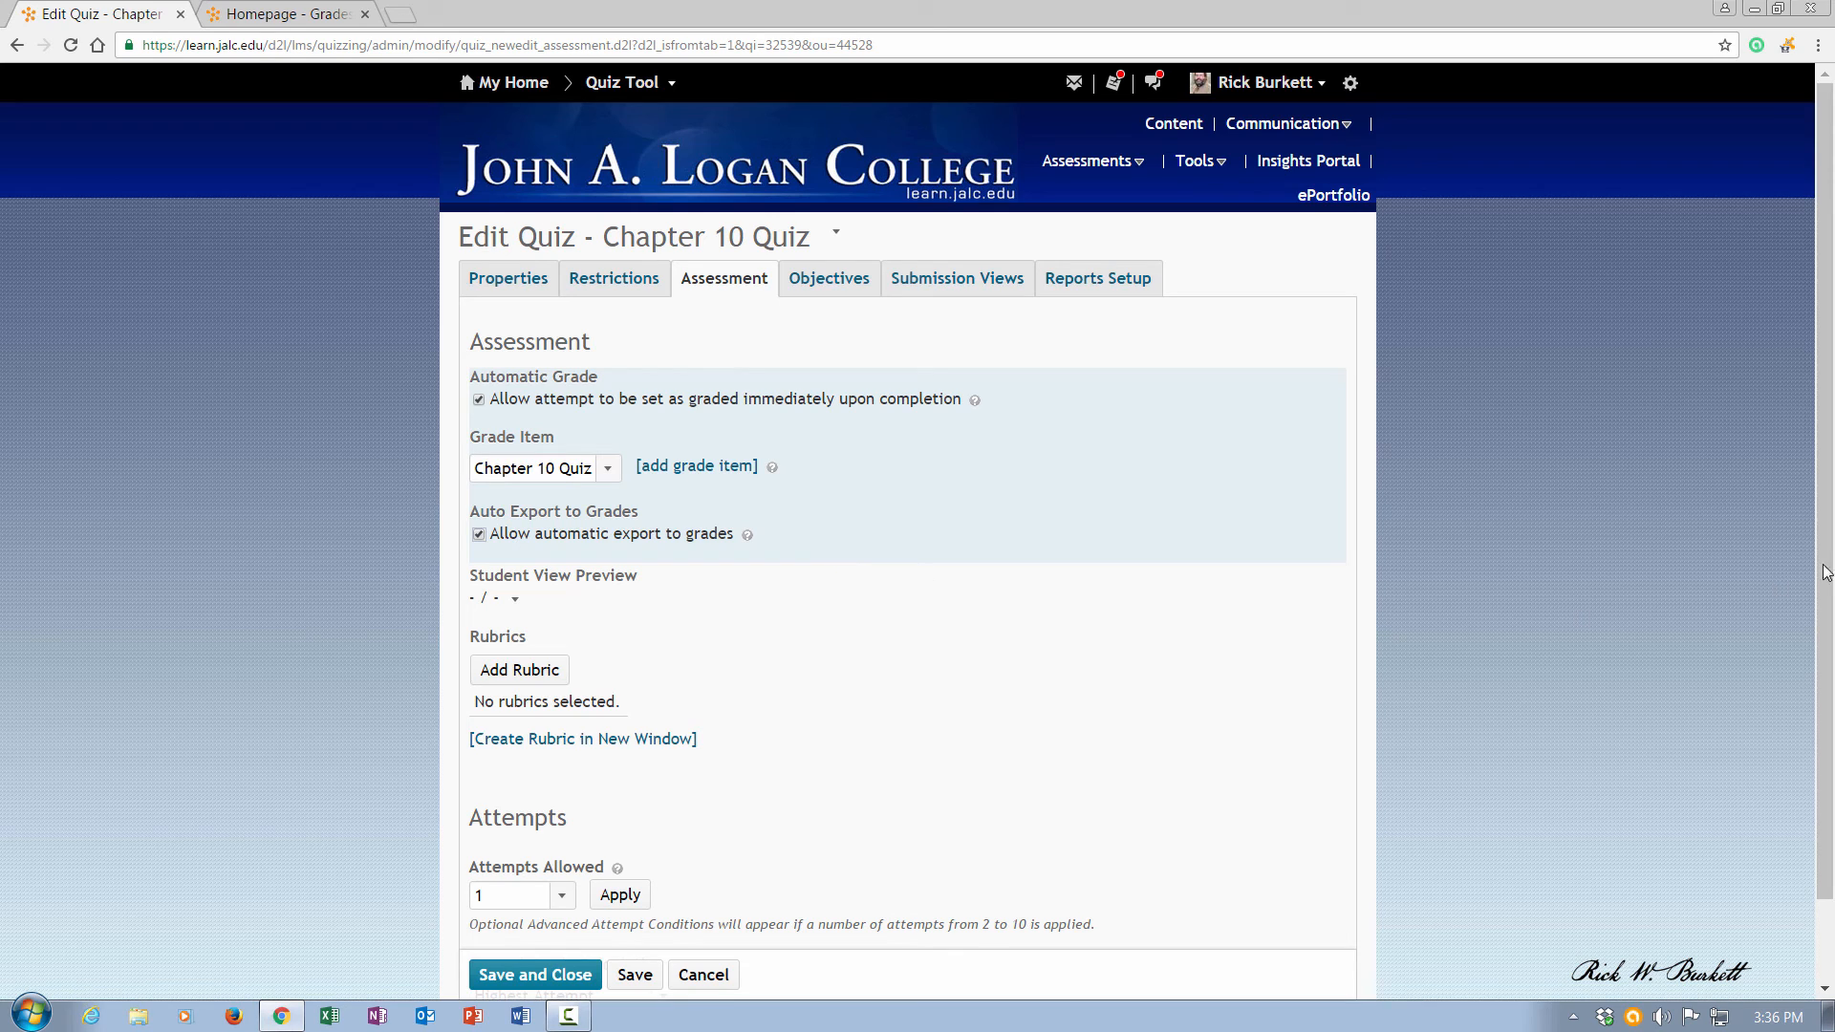
pyautogui.moveTo(1826, 568); pyautogui.dragTo(1819, 671)
pyautogui.scroll(1, 1807, 682)
pyautogui.moveTo(1828, 674); pyautogui.dragTo(1832, 774)
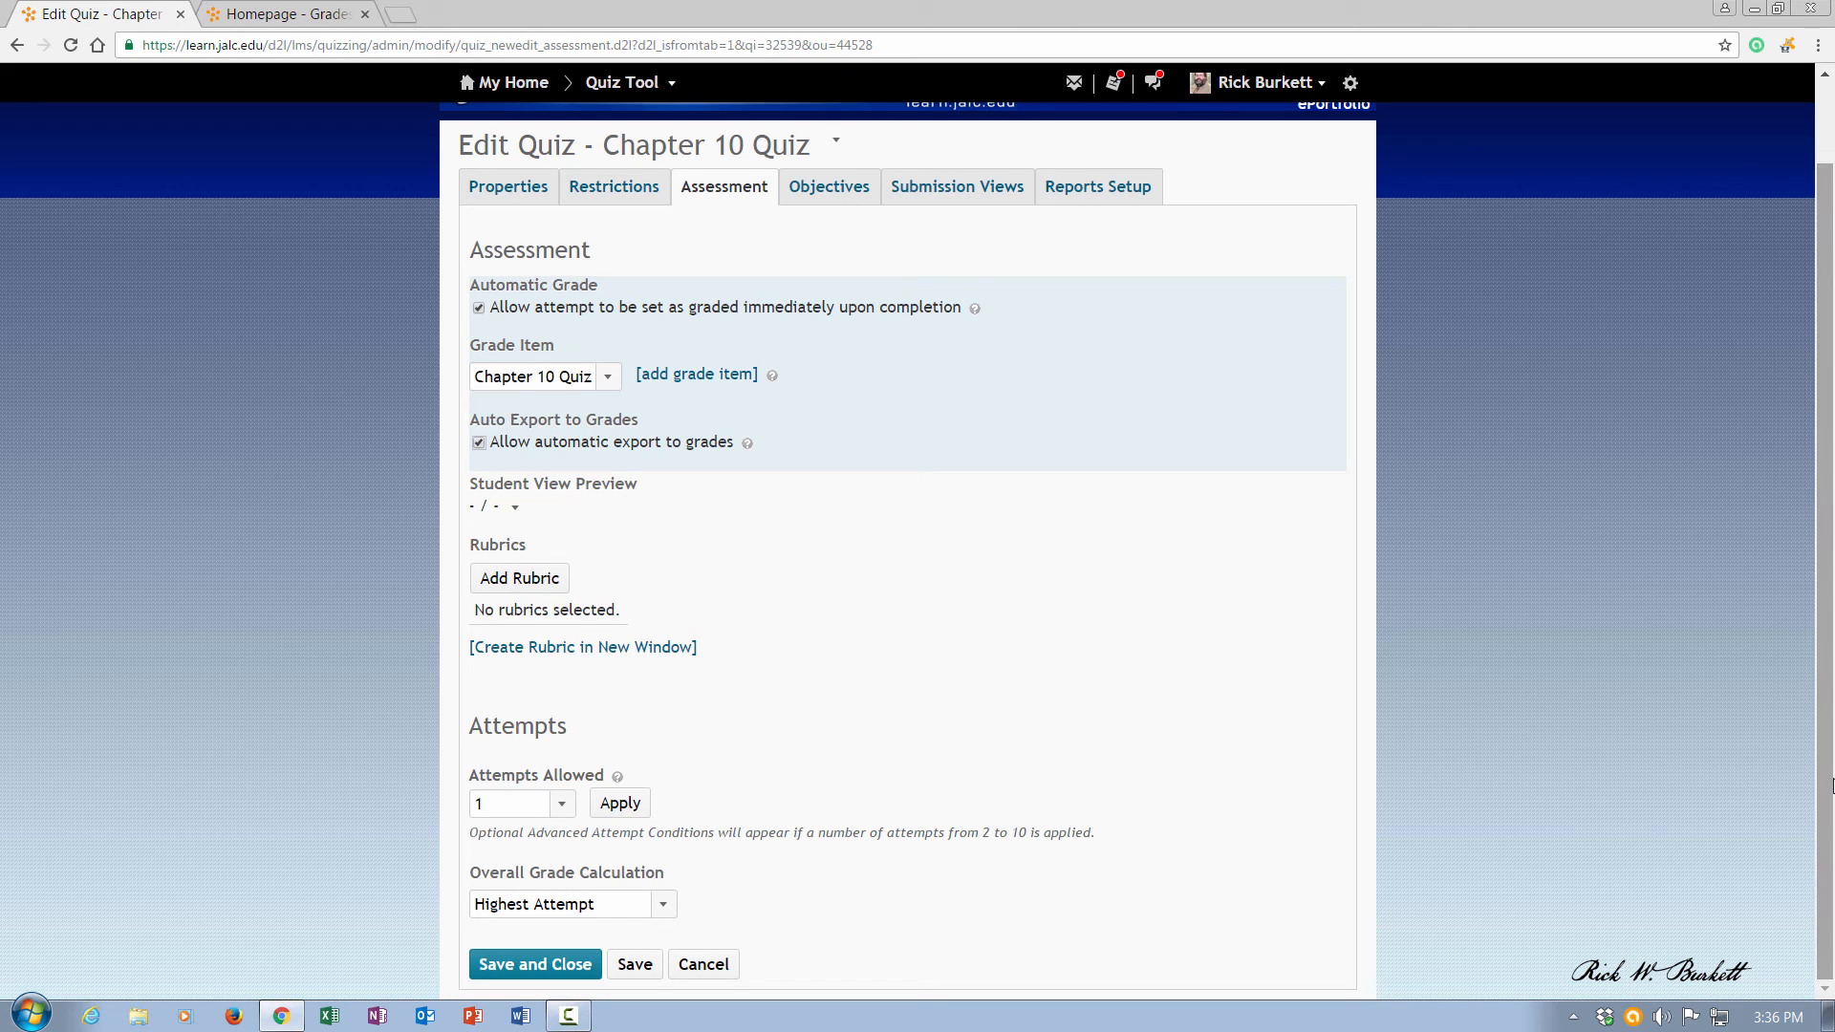
pyautogui.click(561, 805)
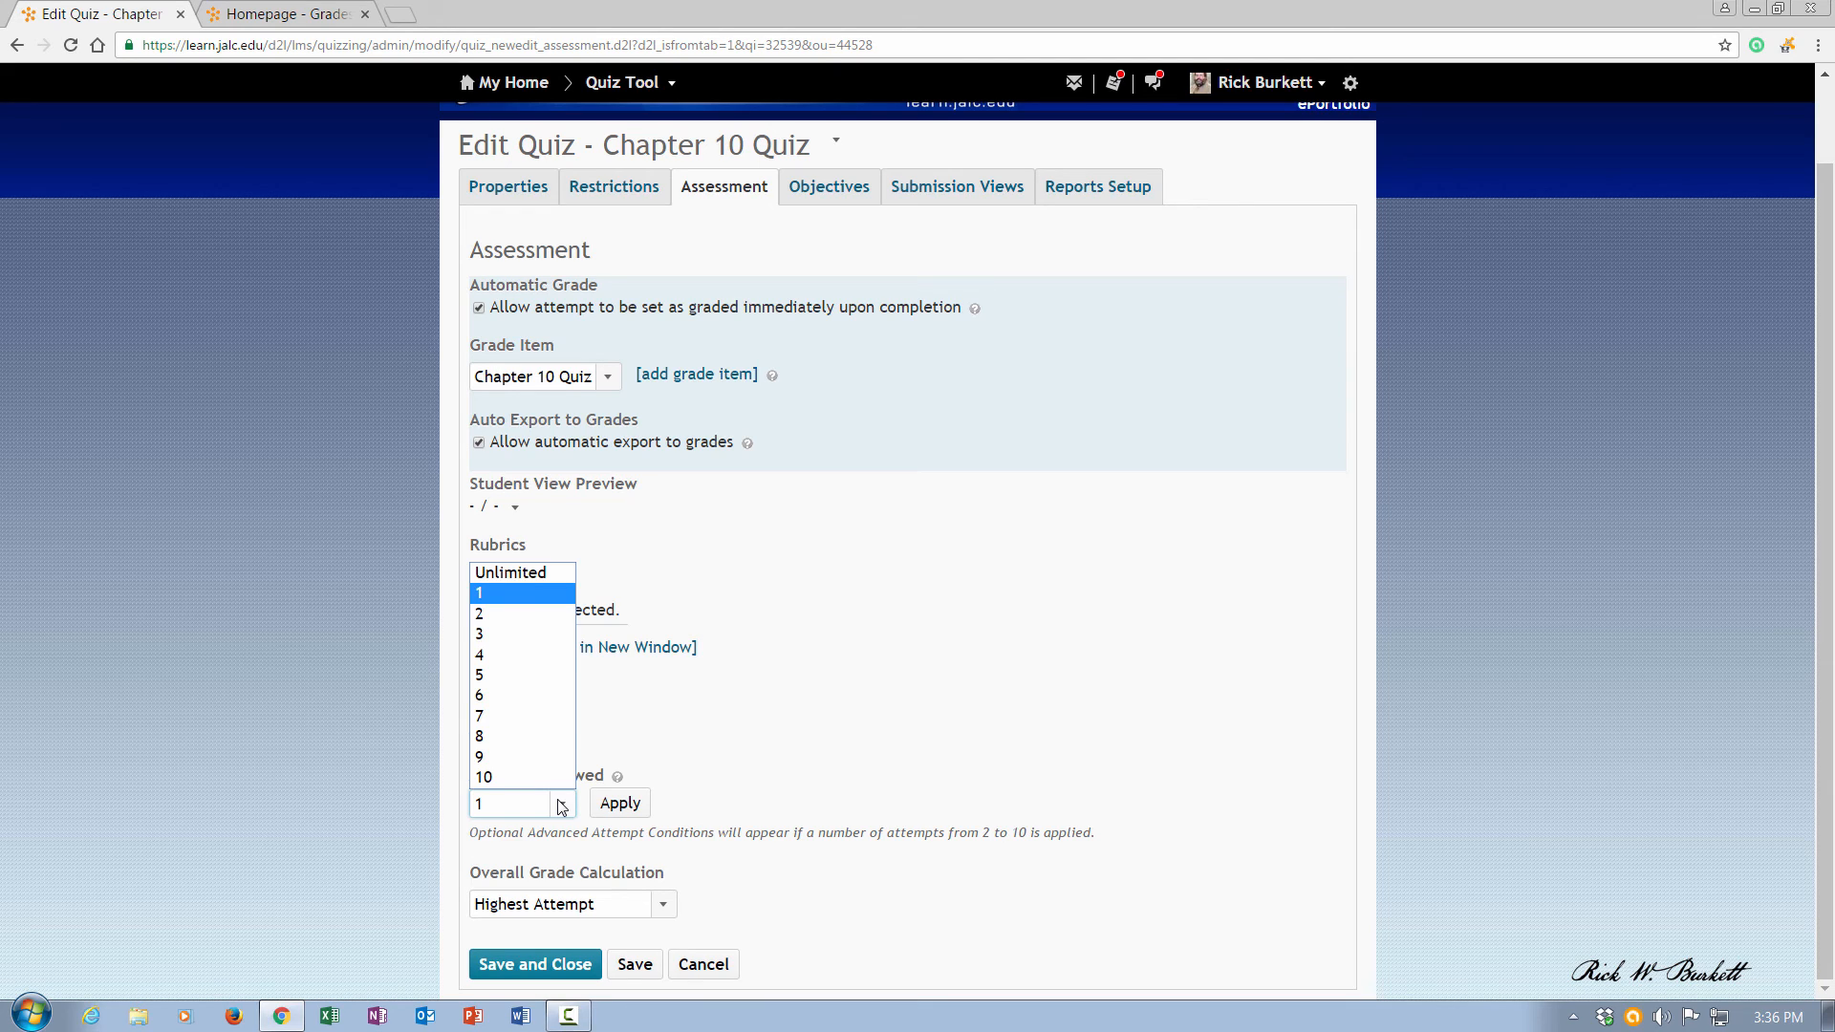
pyautogui.click(561, 806)
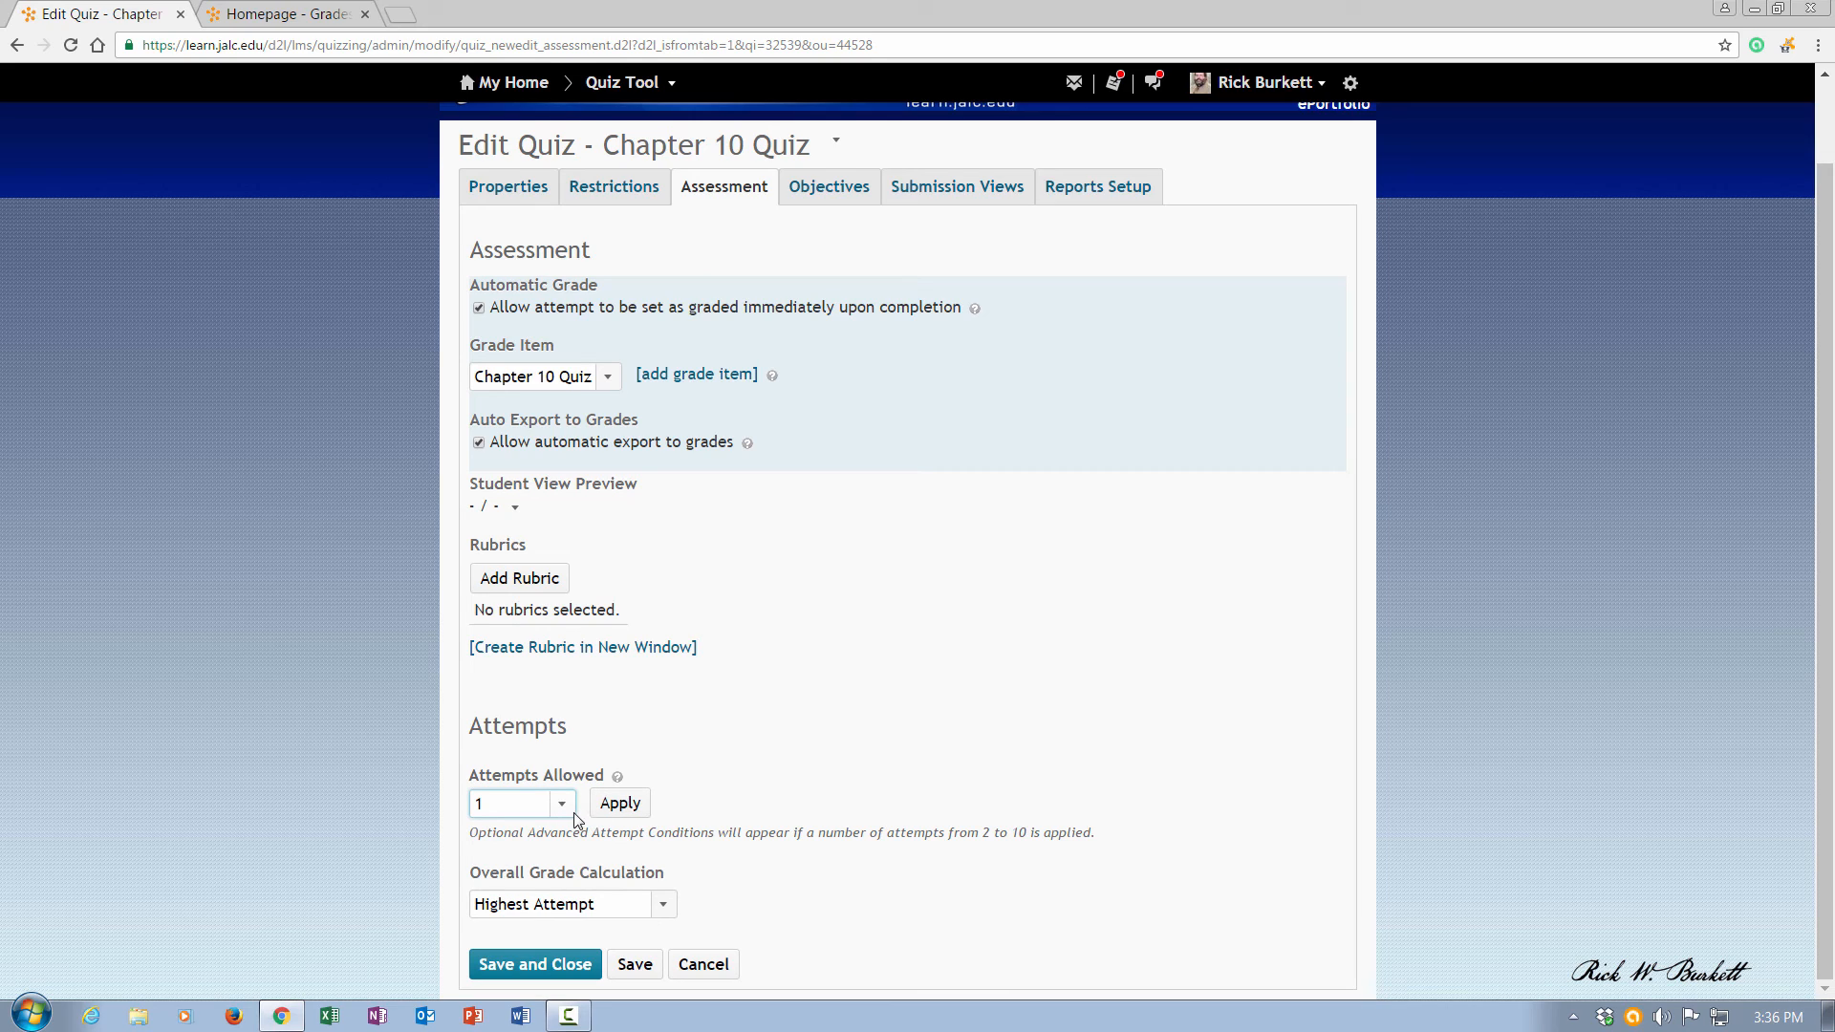
pyautogui.click(666, 908)
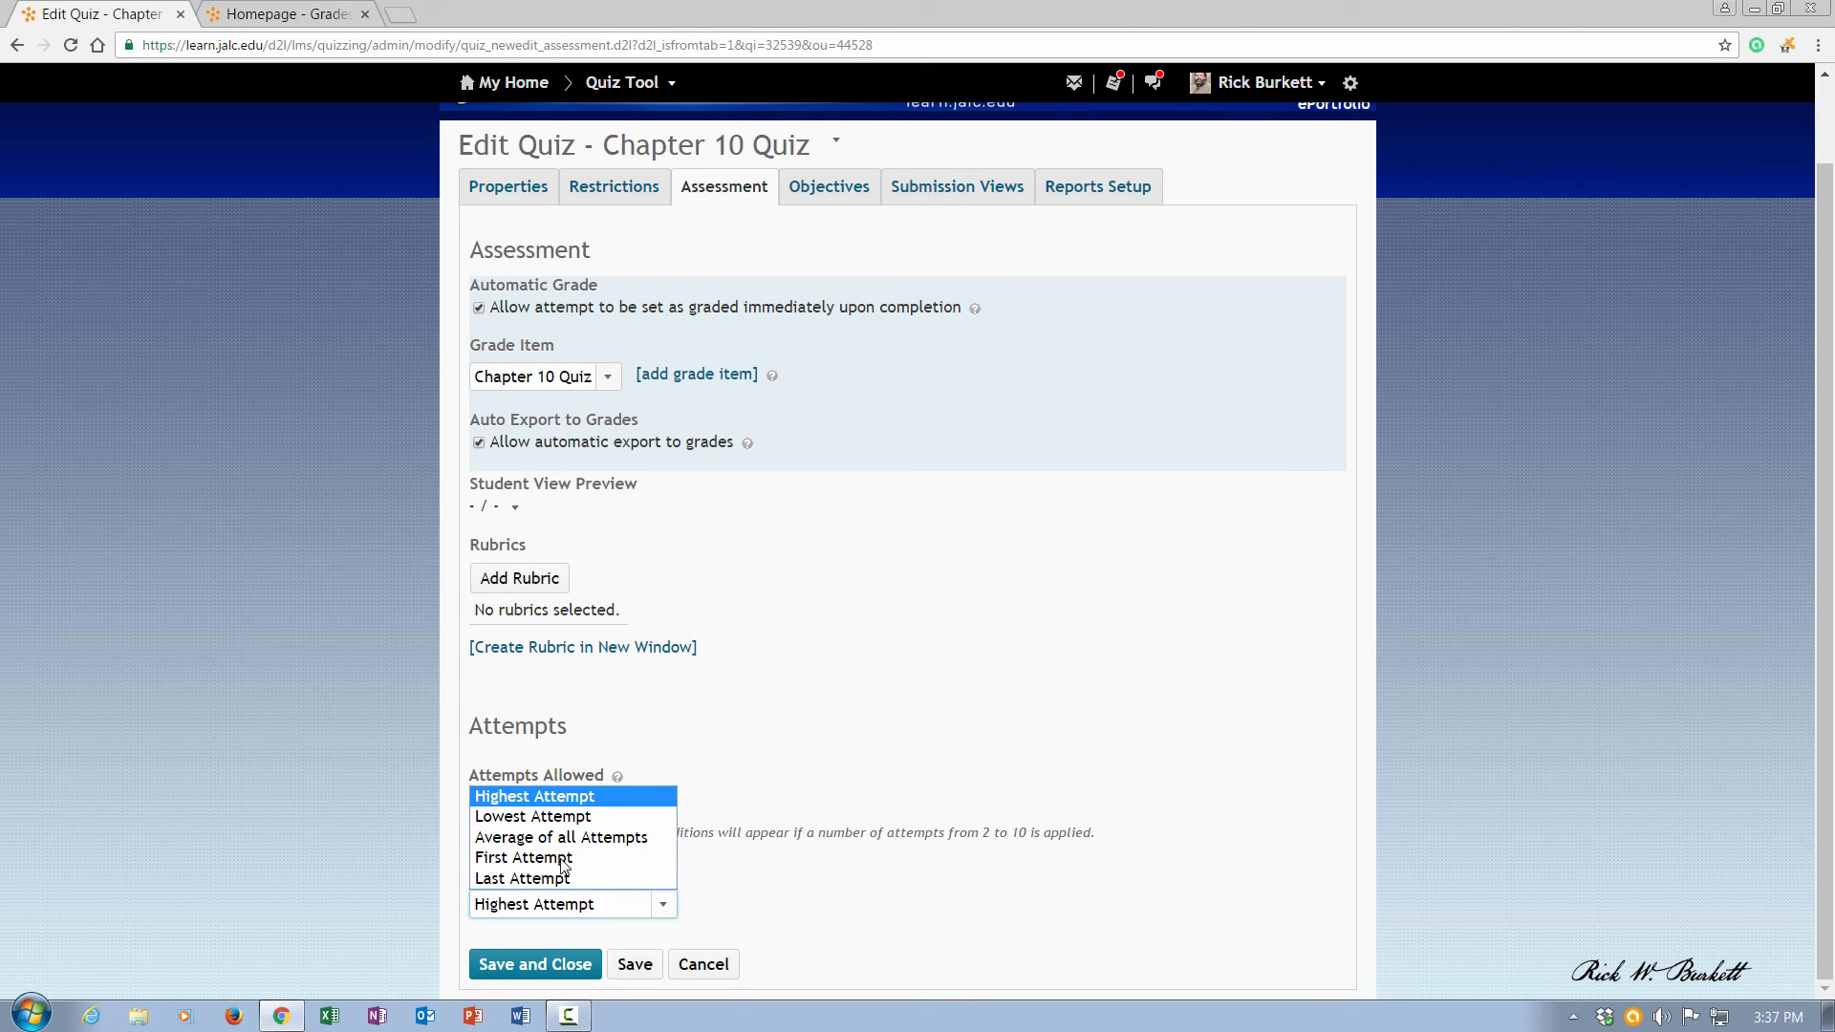
pyautogui.click(587, 798)
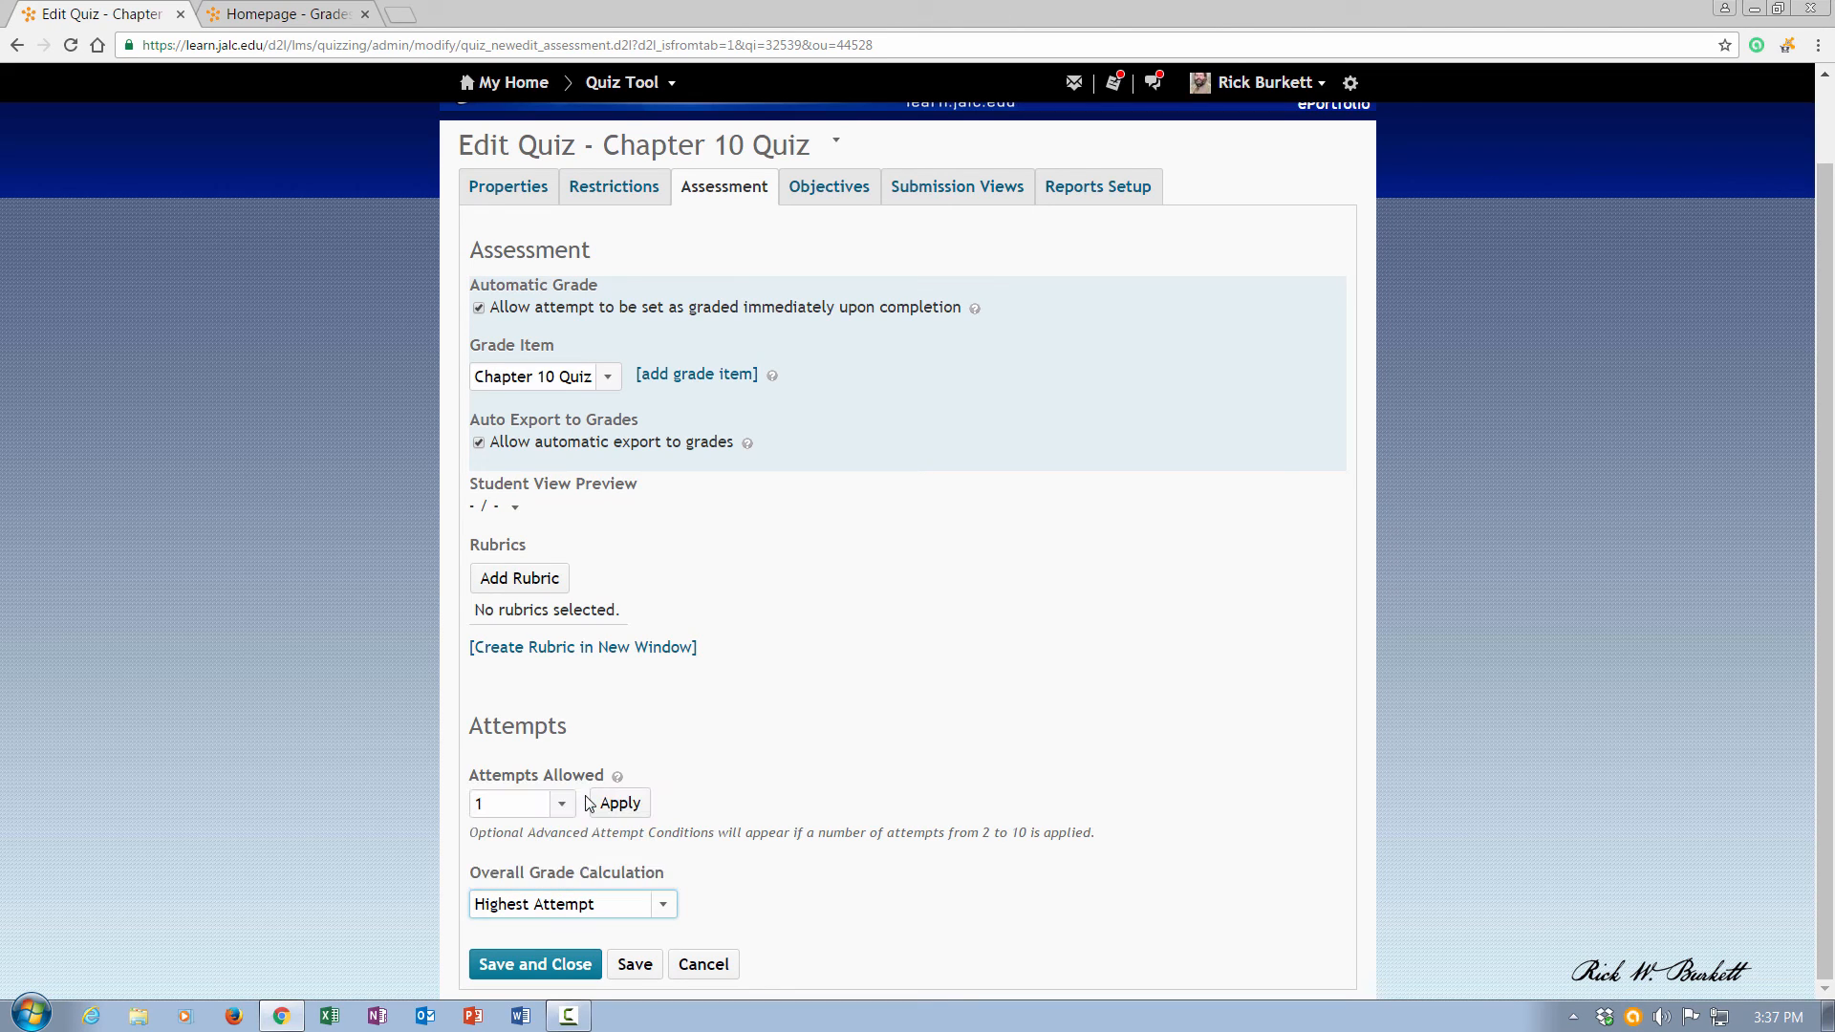
pyautogui.click(630, 967)
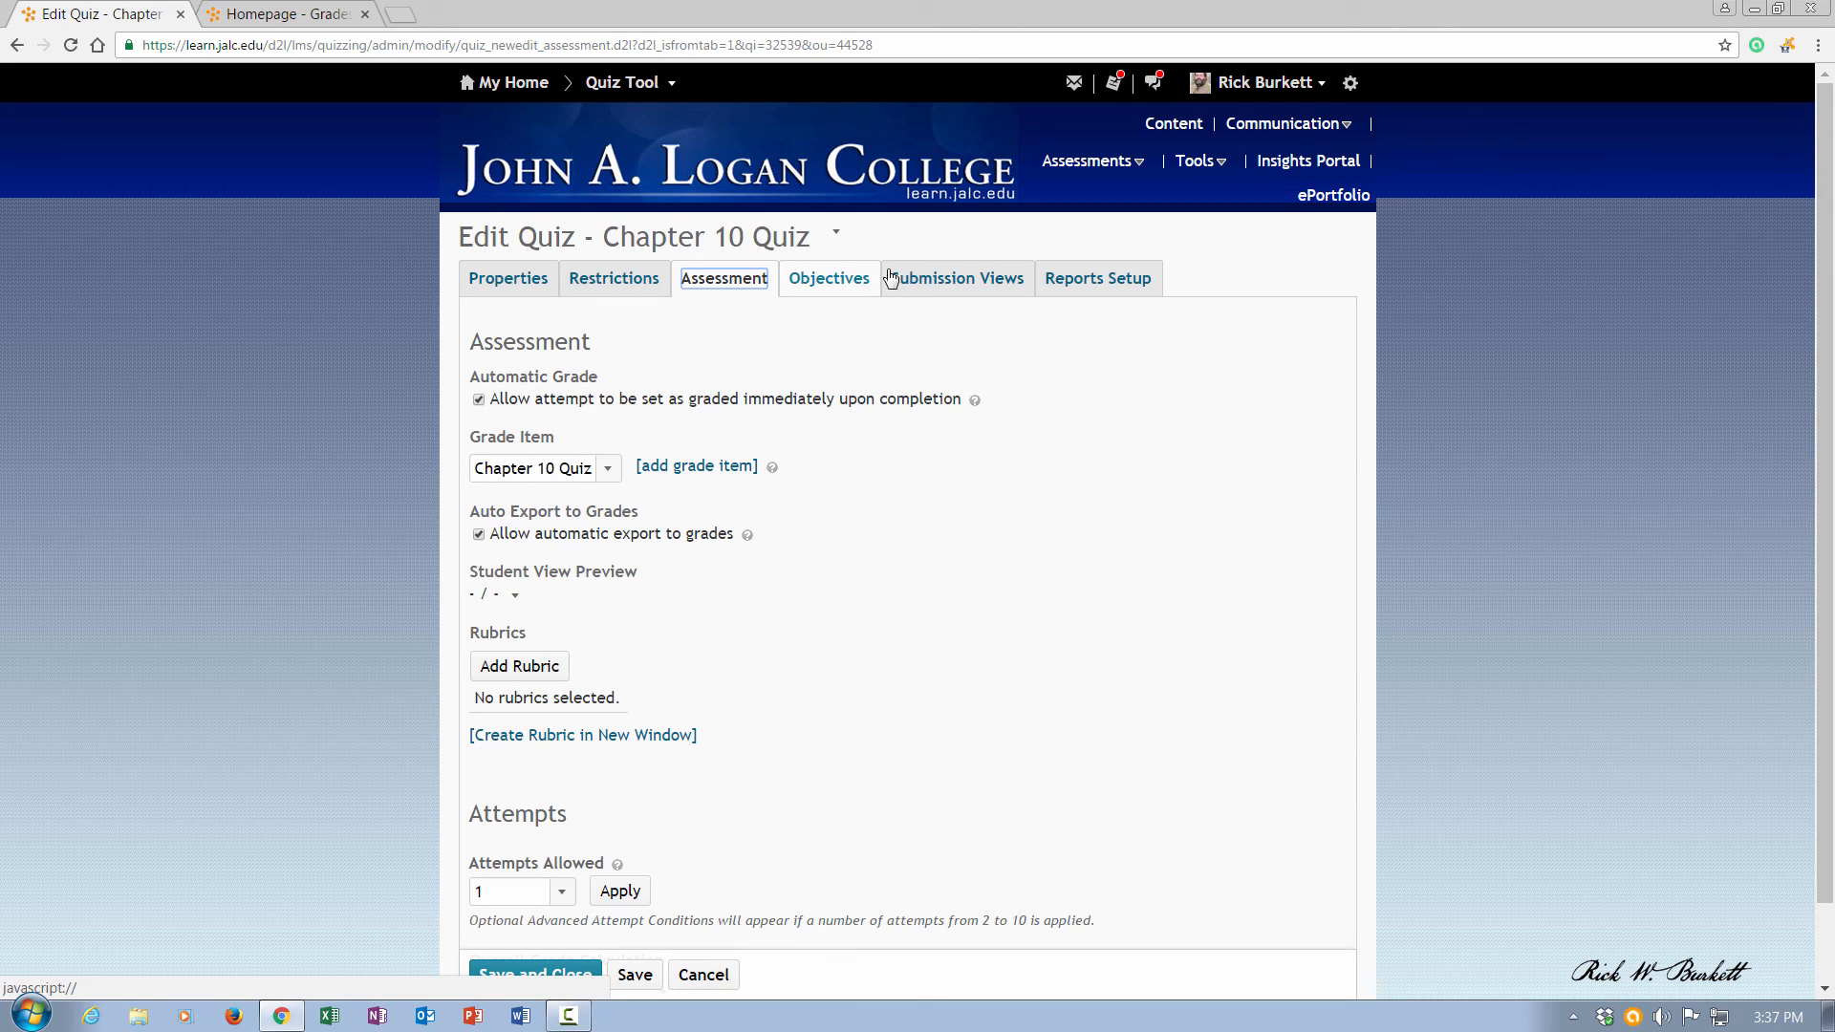
# Step: Review the quiz's default submission view, and save and close the quiz
pyautogui.click(944, 282)
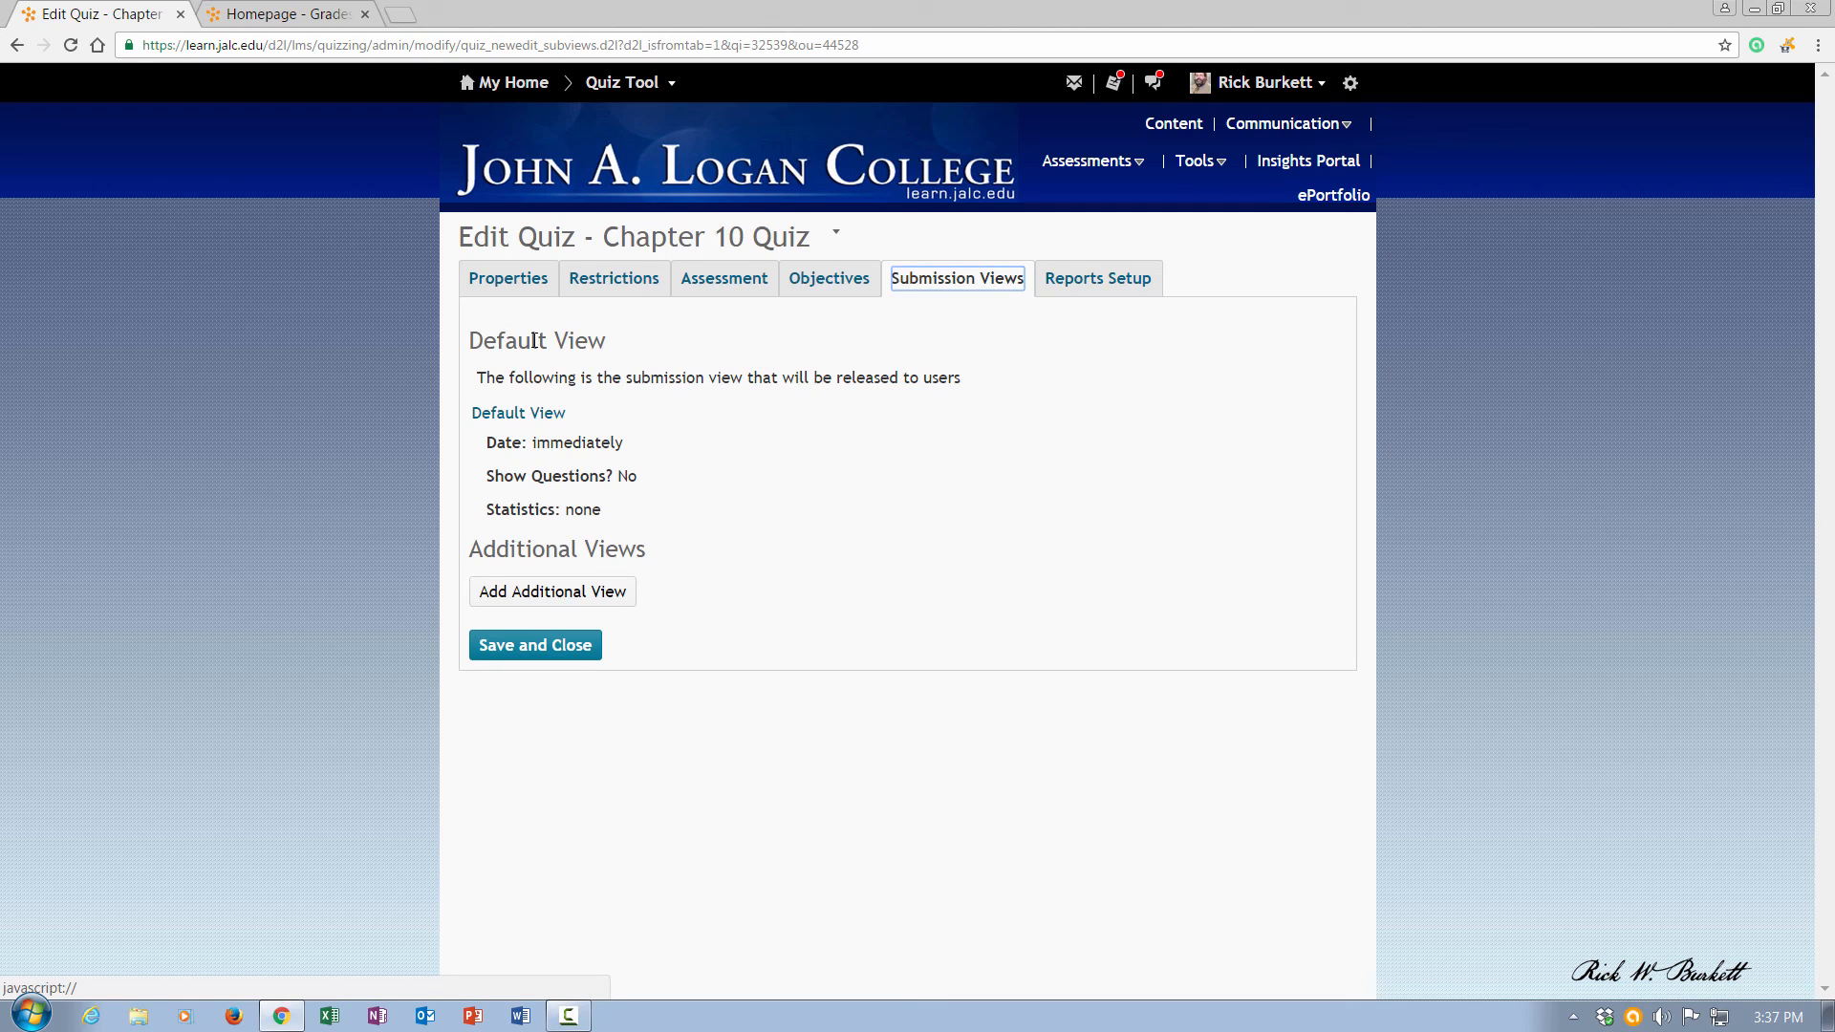
pyautogui.click(521, 647)
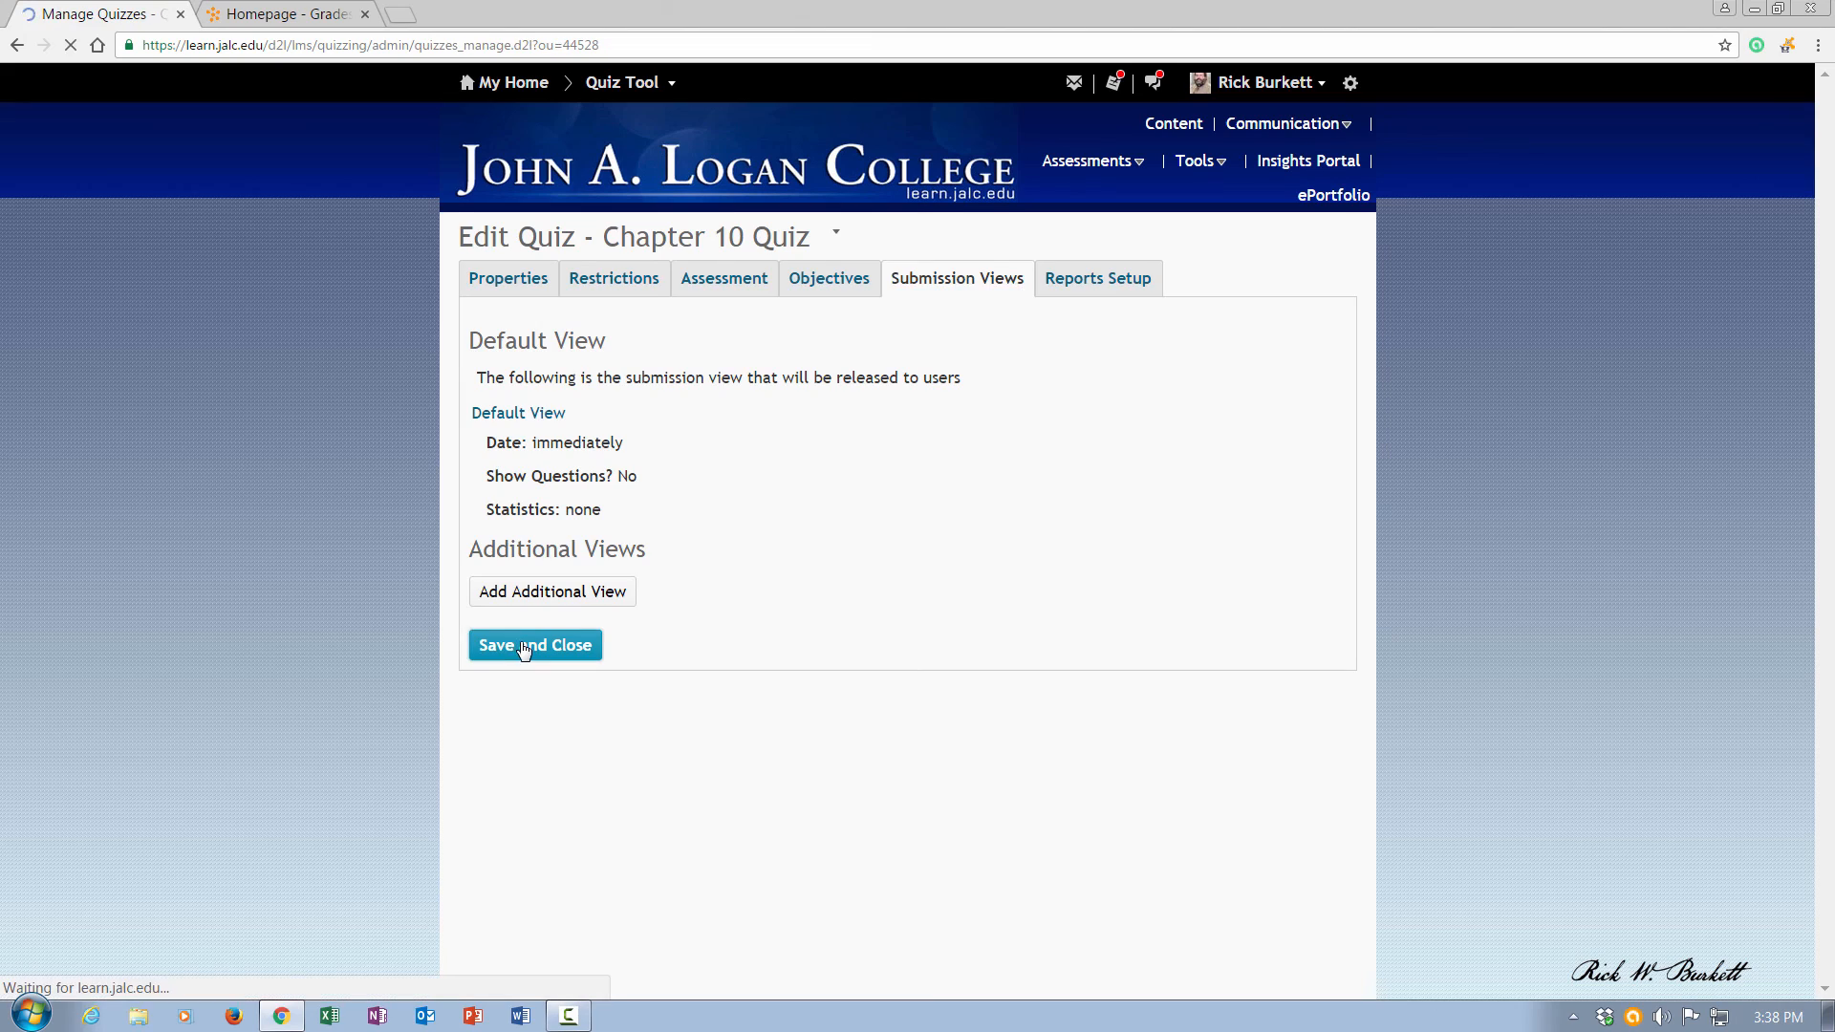